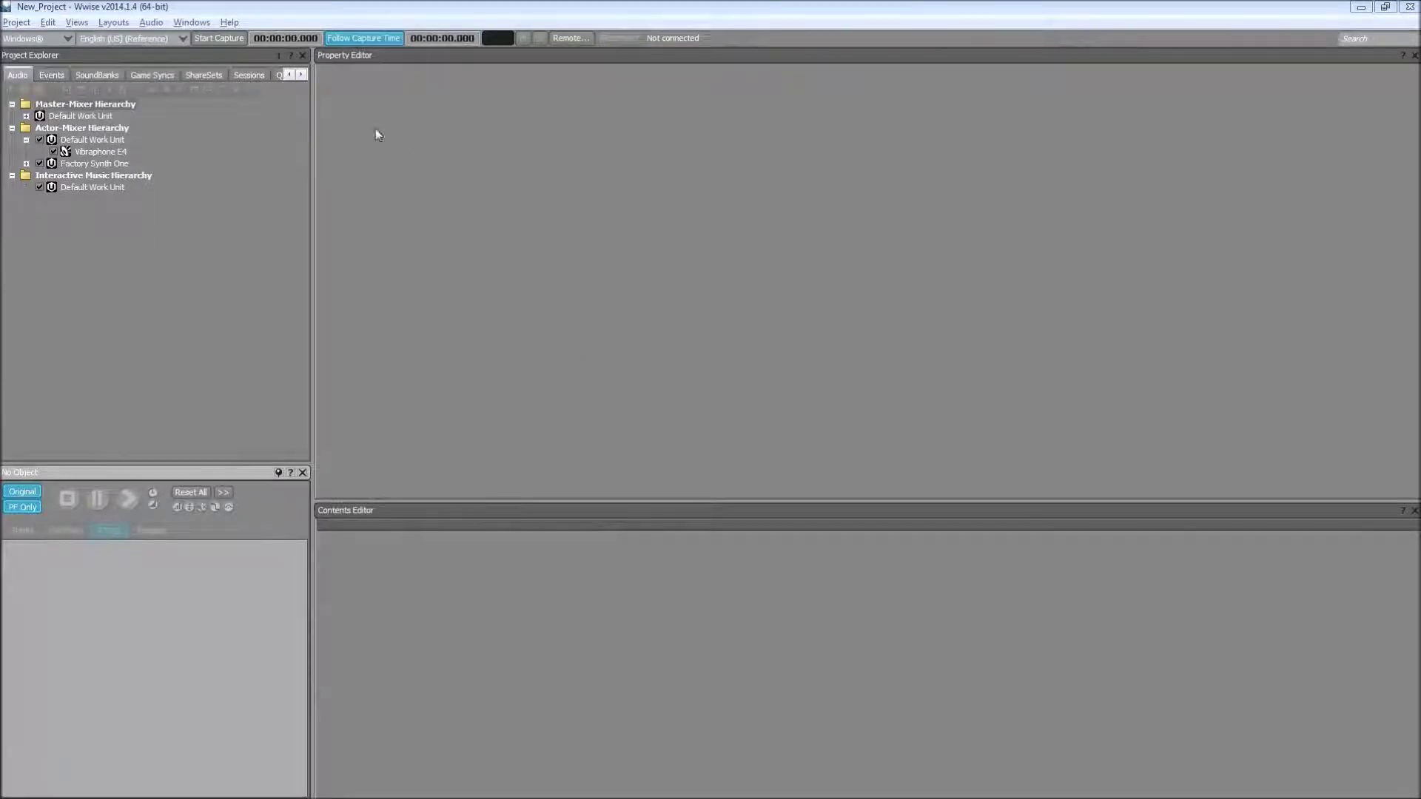
- Create a Music Playlist Container named Ball_Hit under the Interactive Music Default Work Unit and select it
click(106, 188)
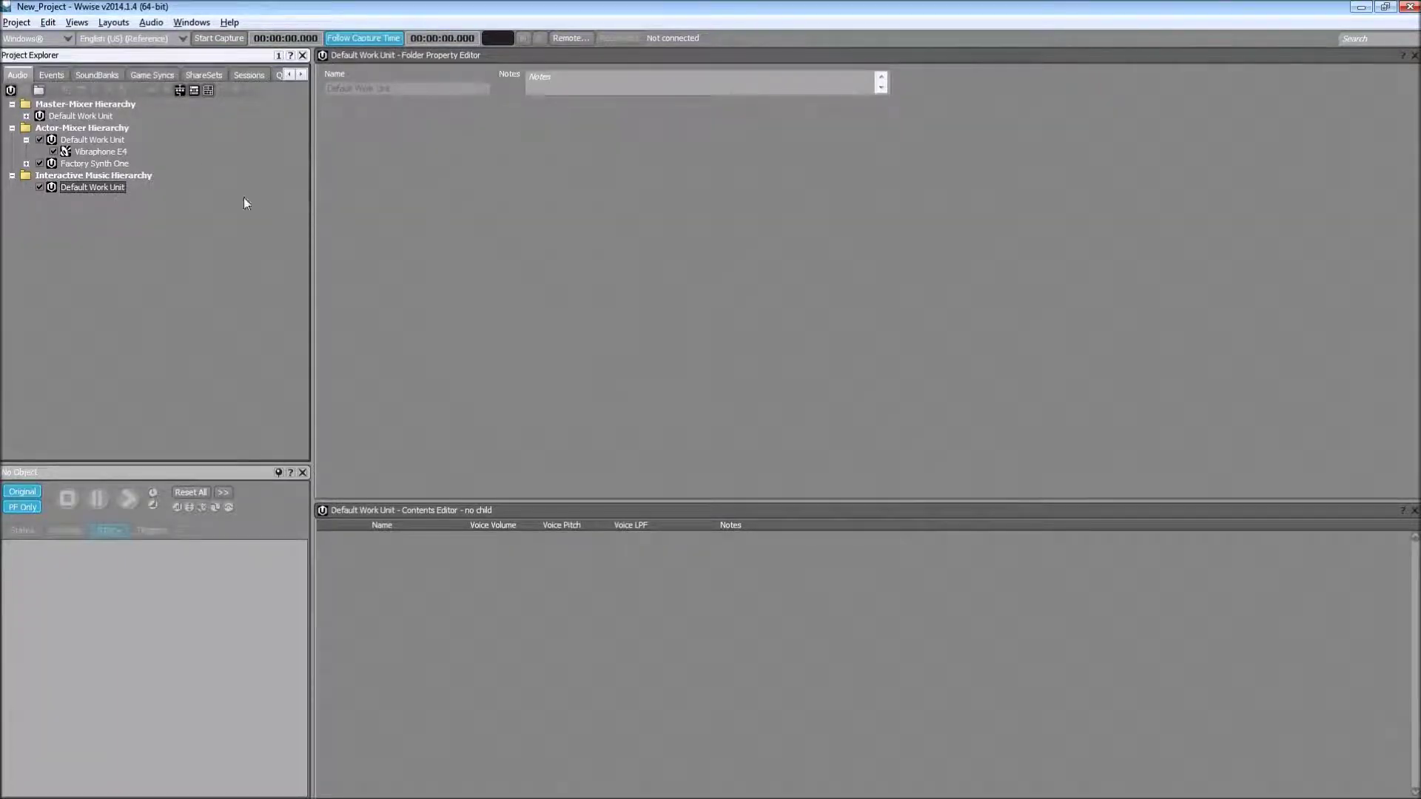
click(116, 152)
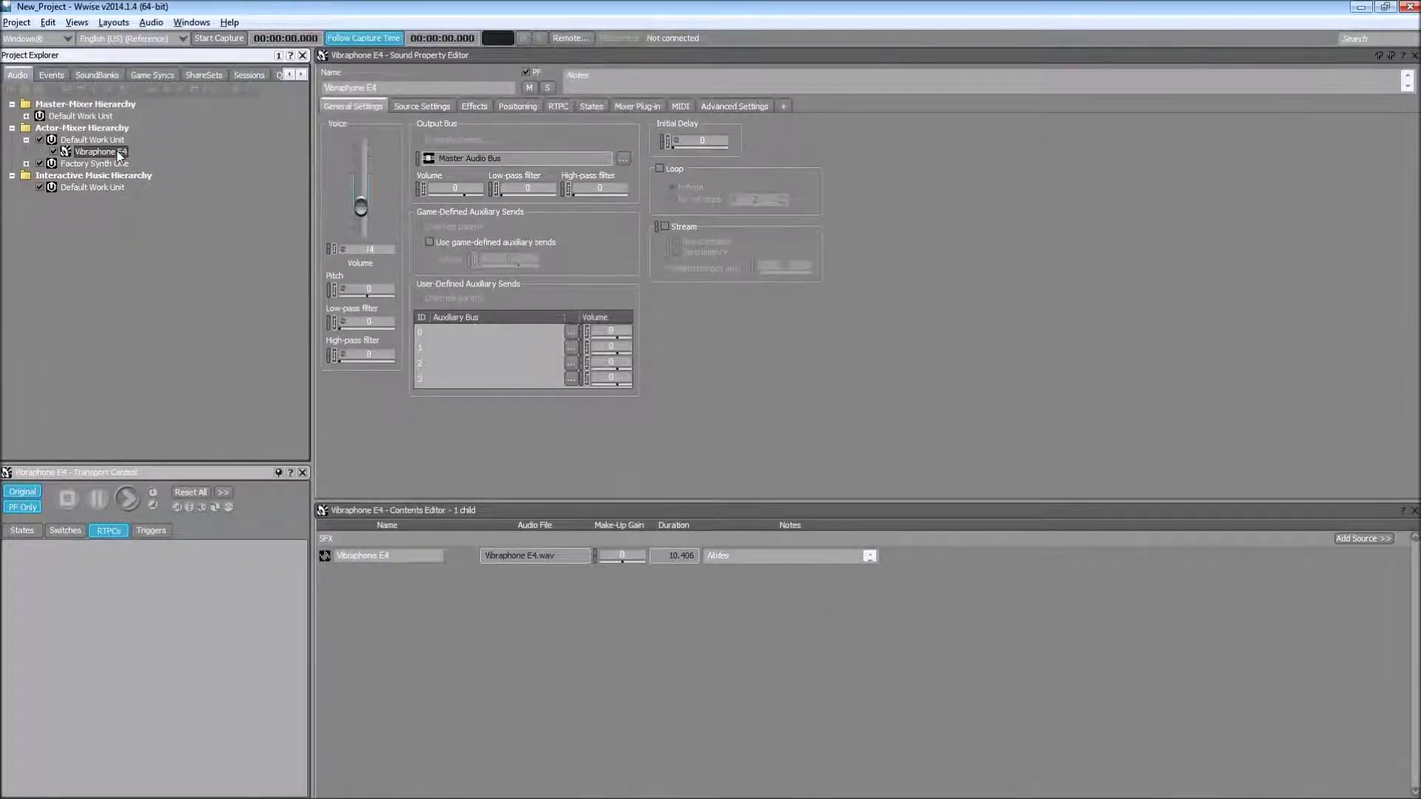
click(99, 189)
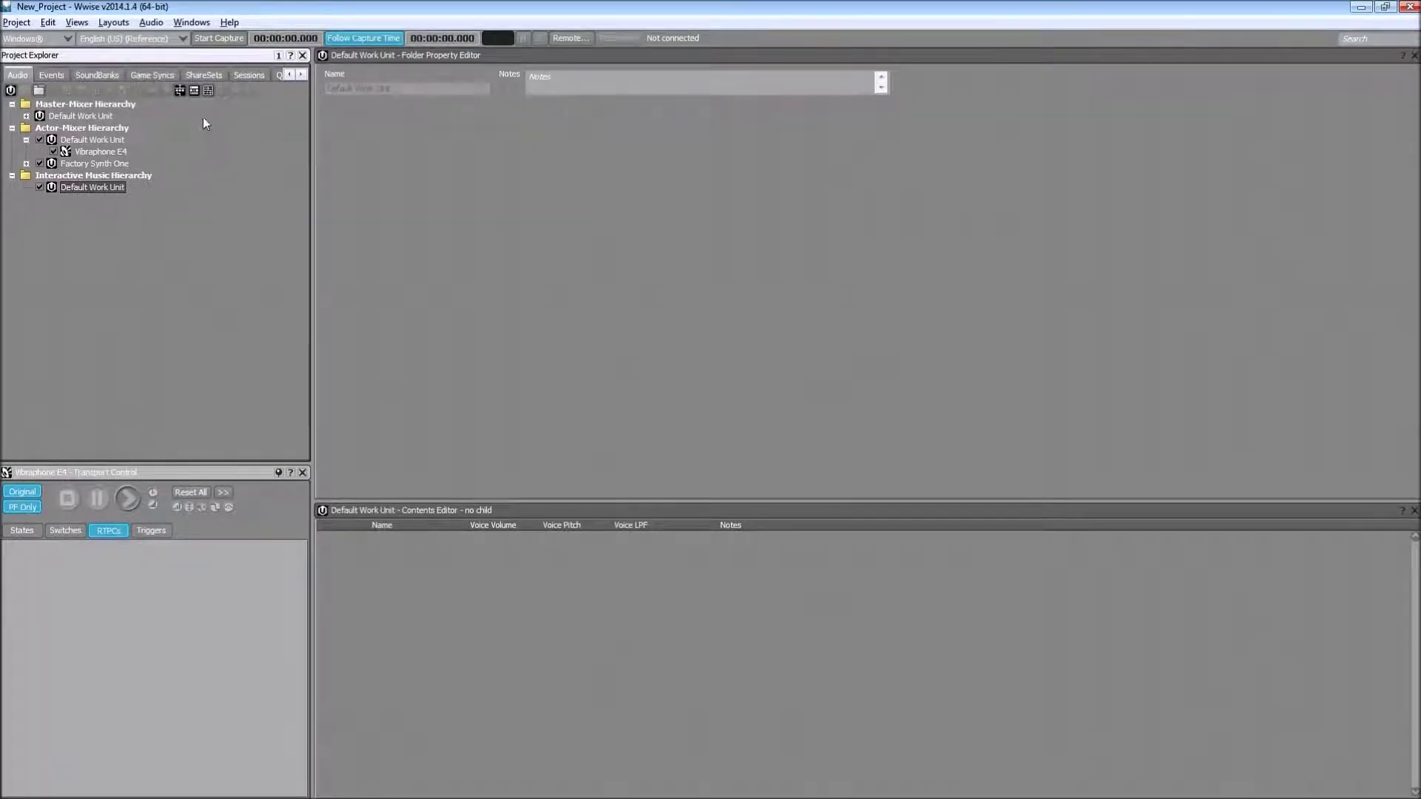
click(194, 91)
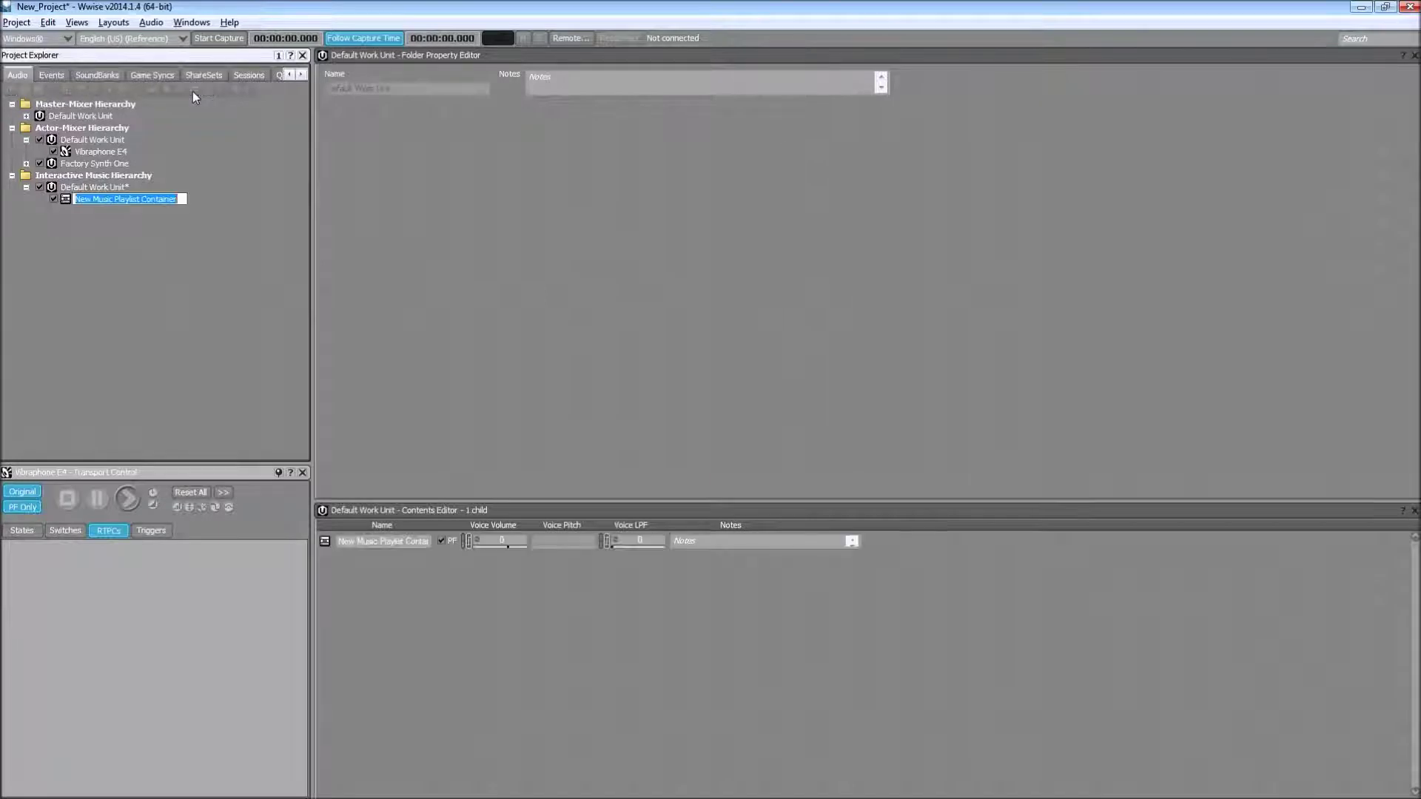
text(Ball_)
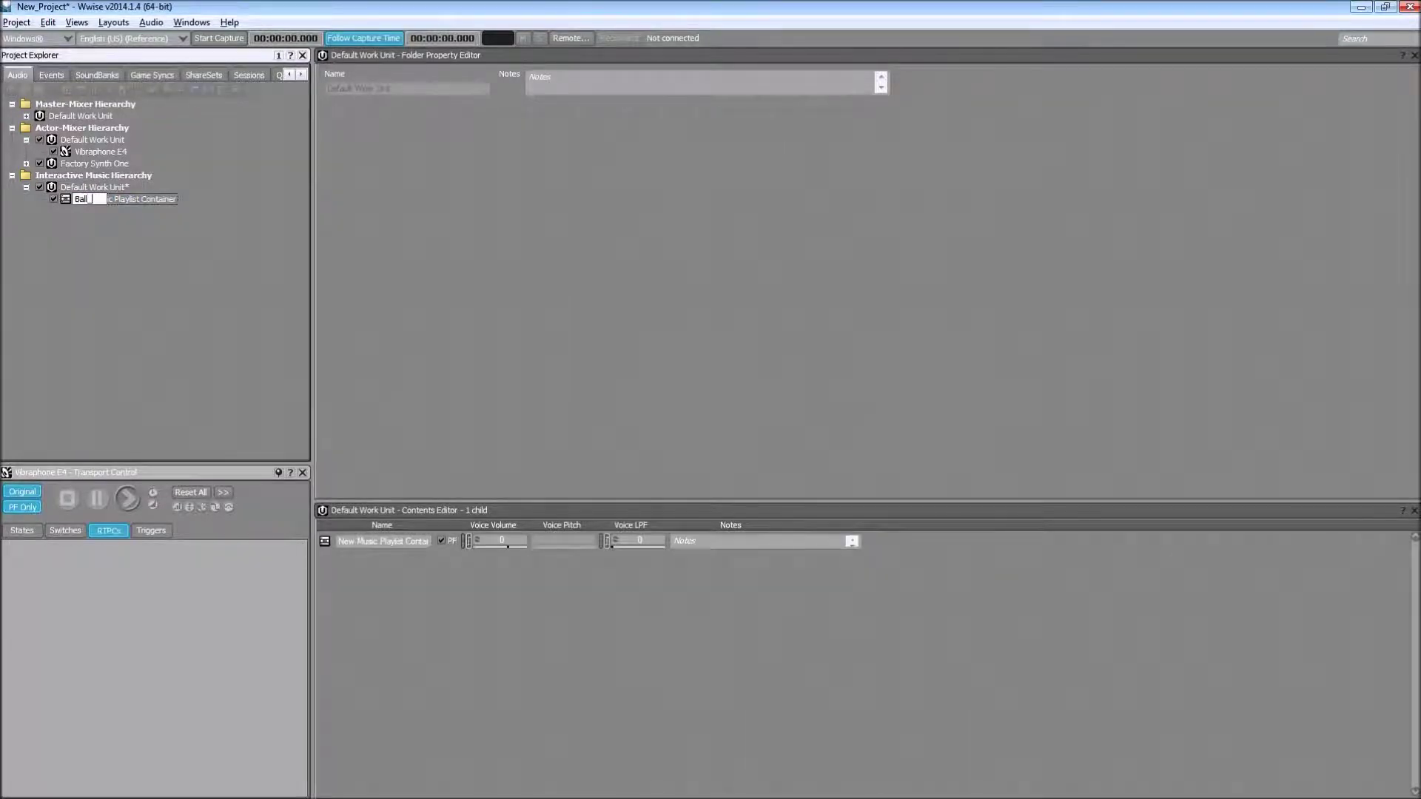
text(Hit)
key(Return)
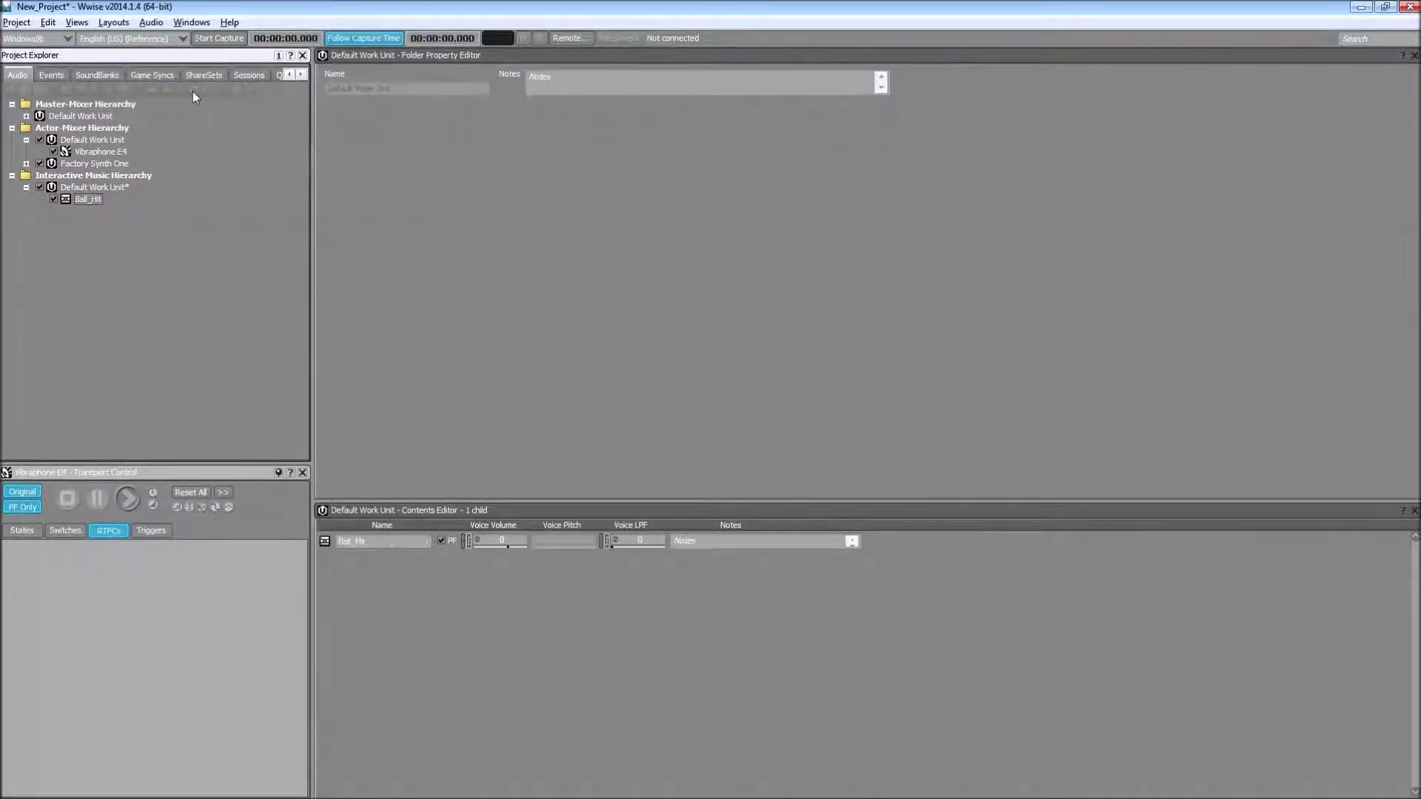
click(92, 198)
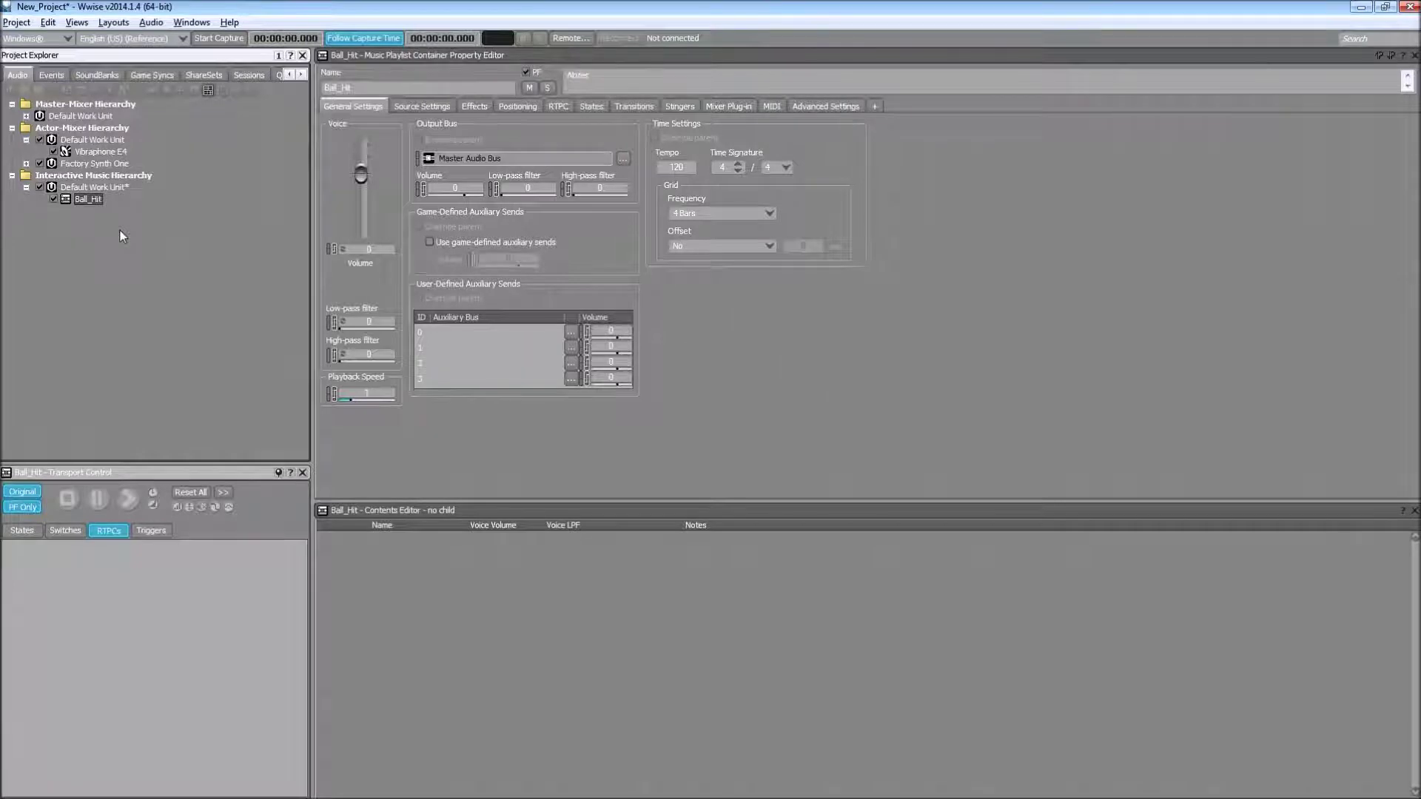
- Drag all 13 MIDI files from the Explorer folder onto Ball_Hit and import them as music segments
key(alt+Tab)
key(alt+Tab)
key(alt+Tab)
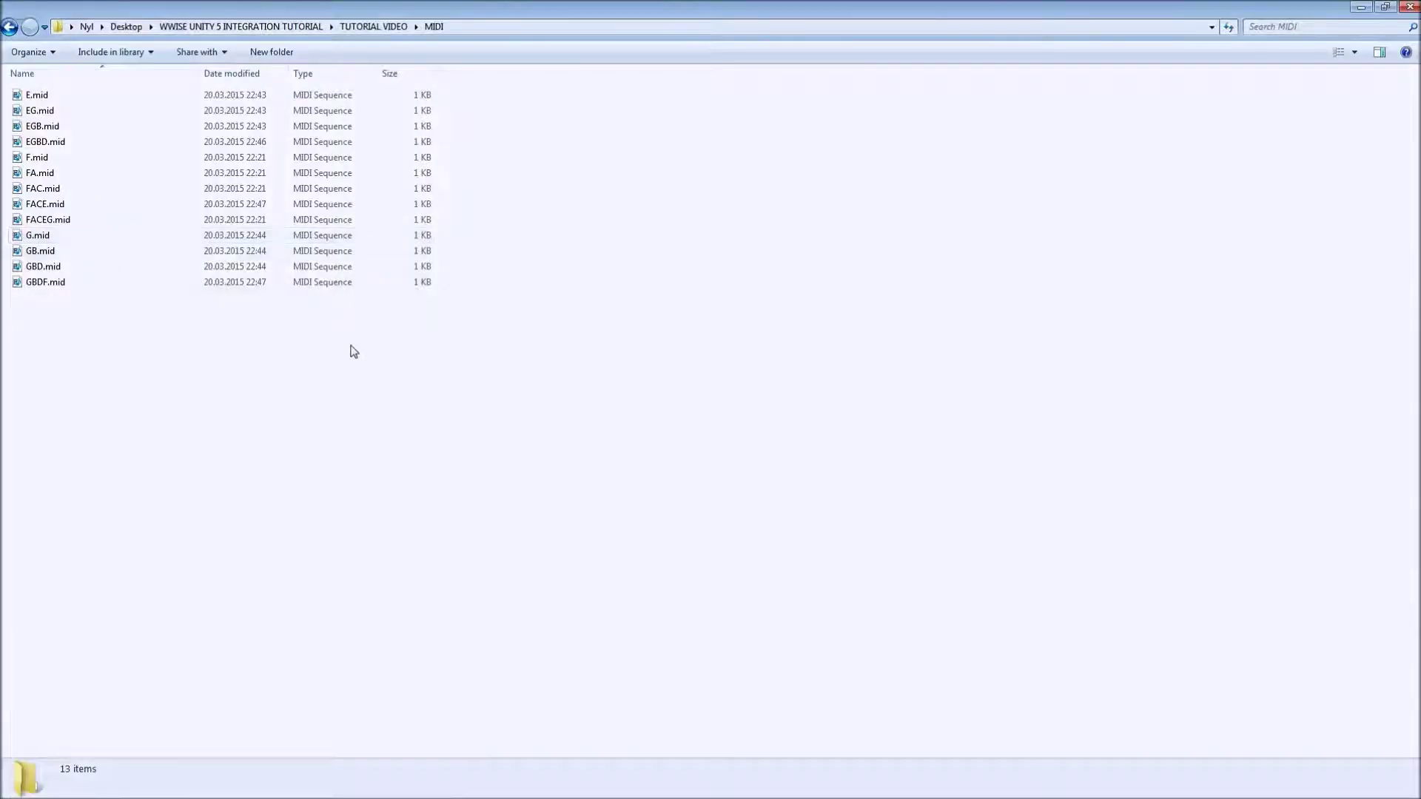
key(super+Right)
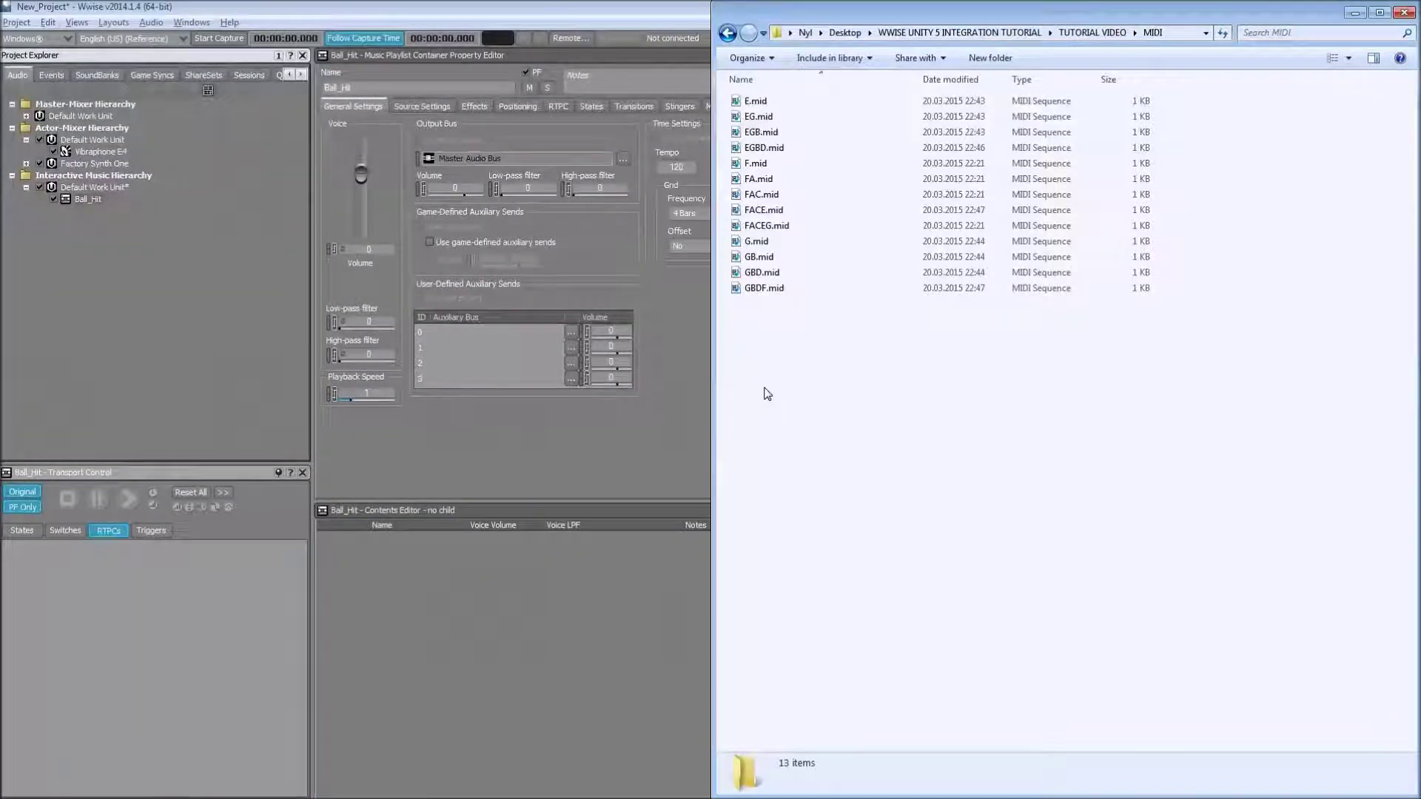
drag(774, 397, 90, 196)
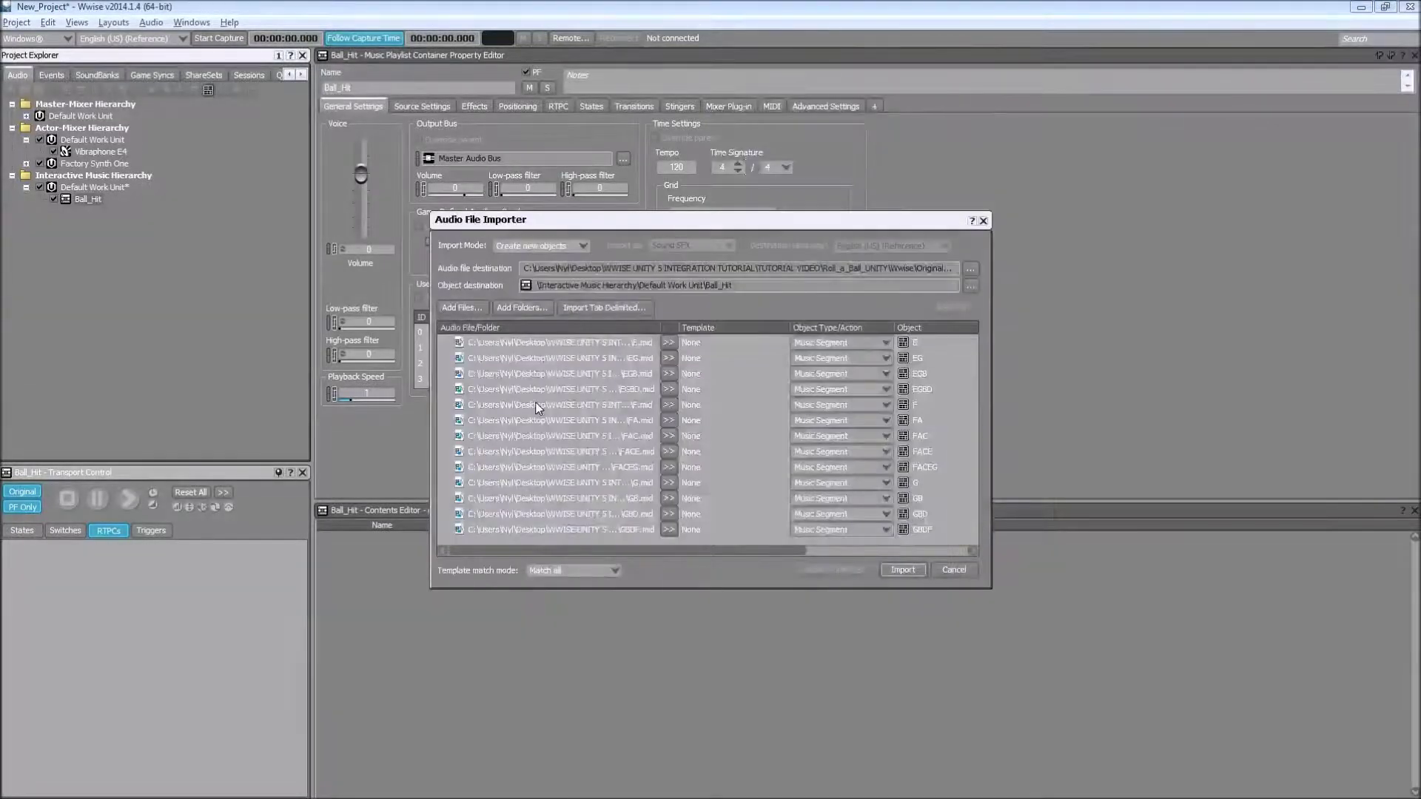
click(900, 570)
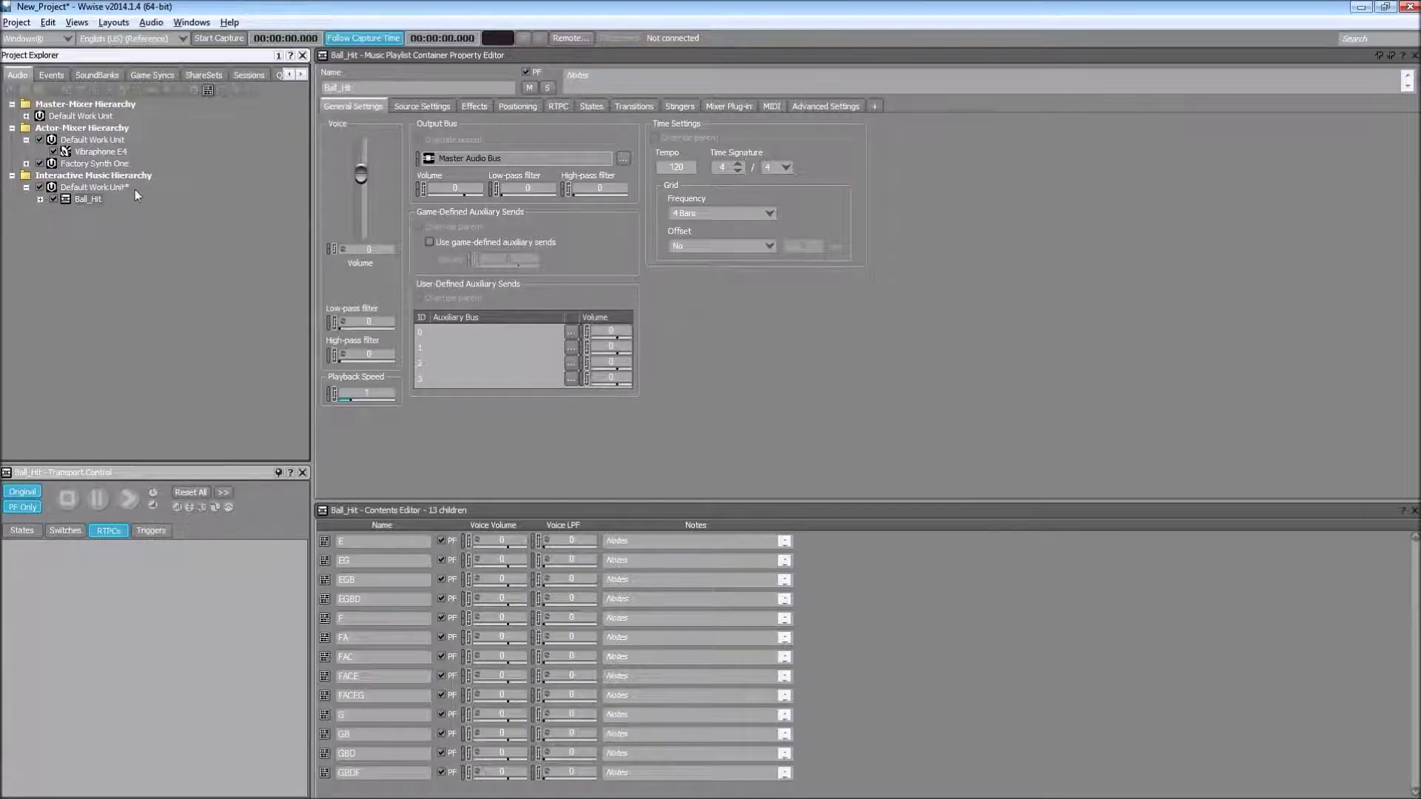
click(86, 198)
- Set Ball_Hit's MIDI target to the Vibraphone E4 sound
click(780, 107)
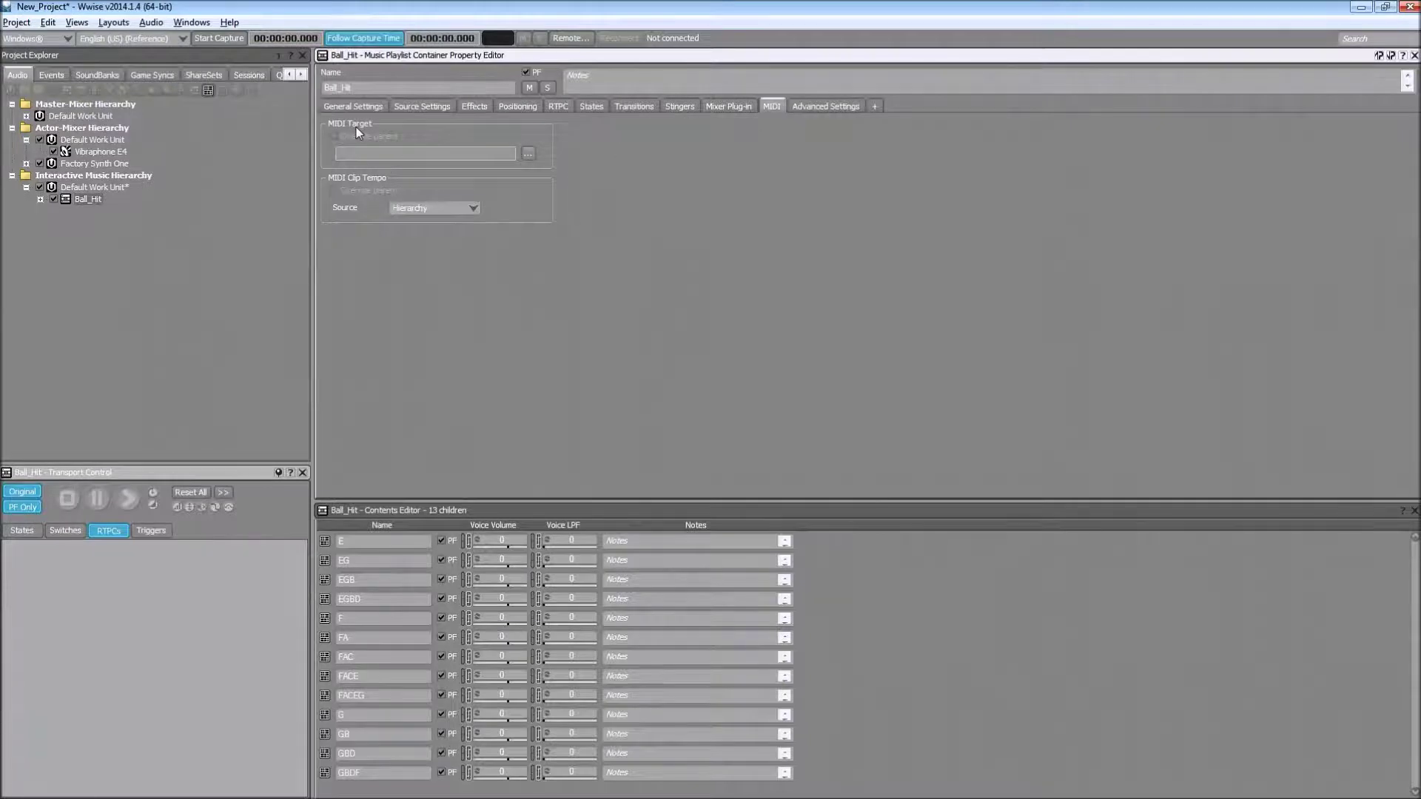
click(527, 153)
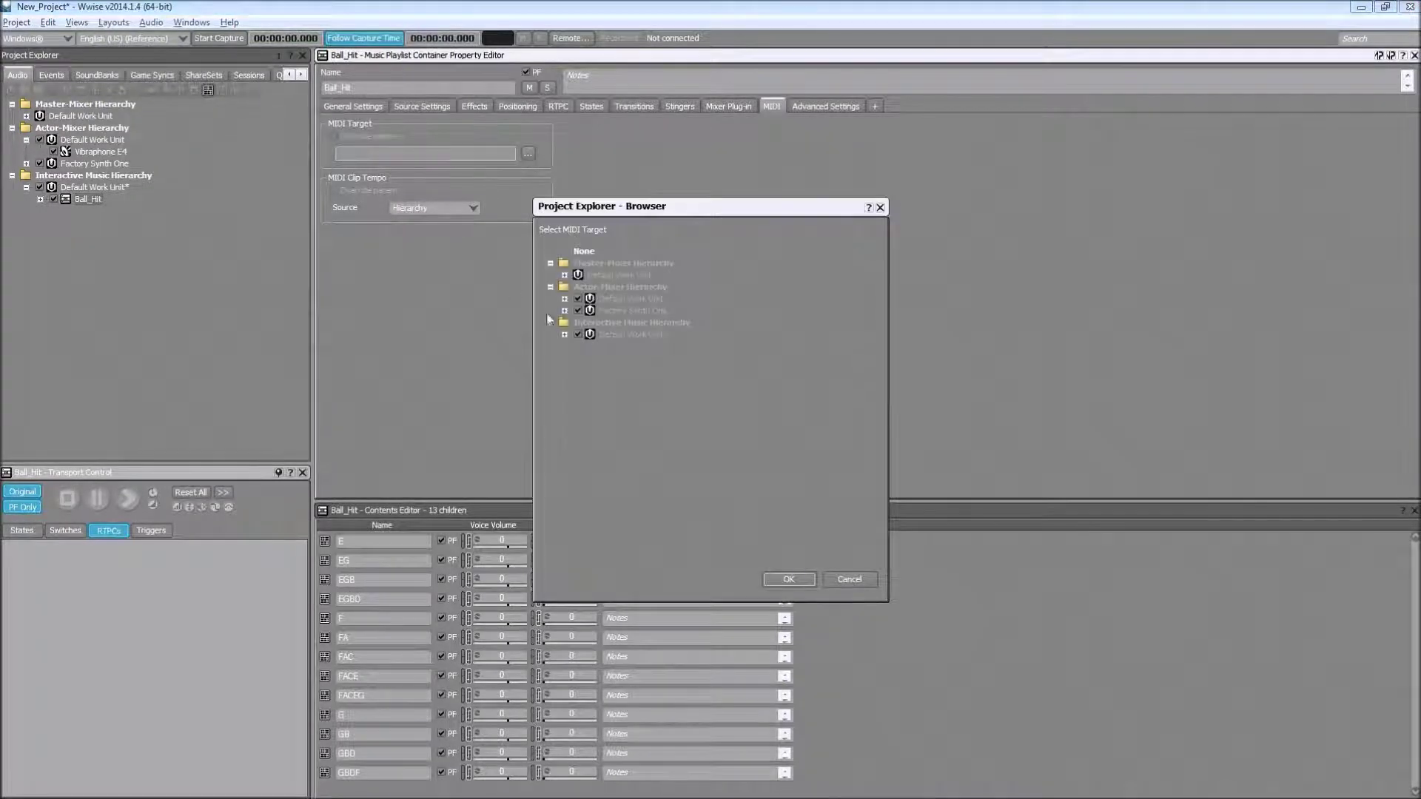
click(565, 299)
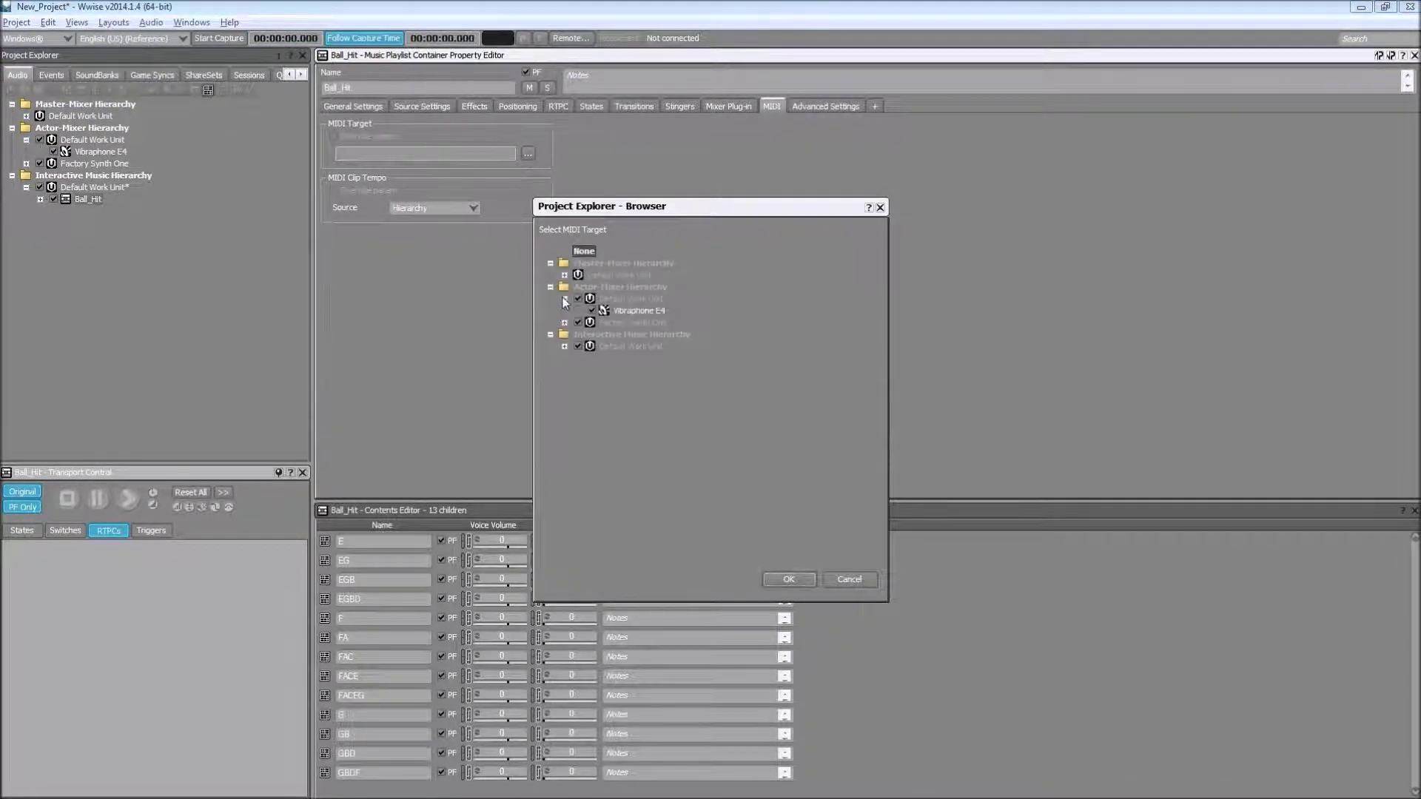
click(641, 310)
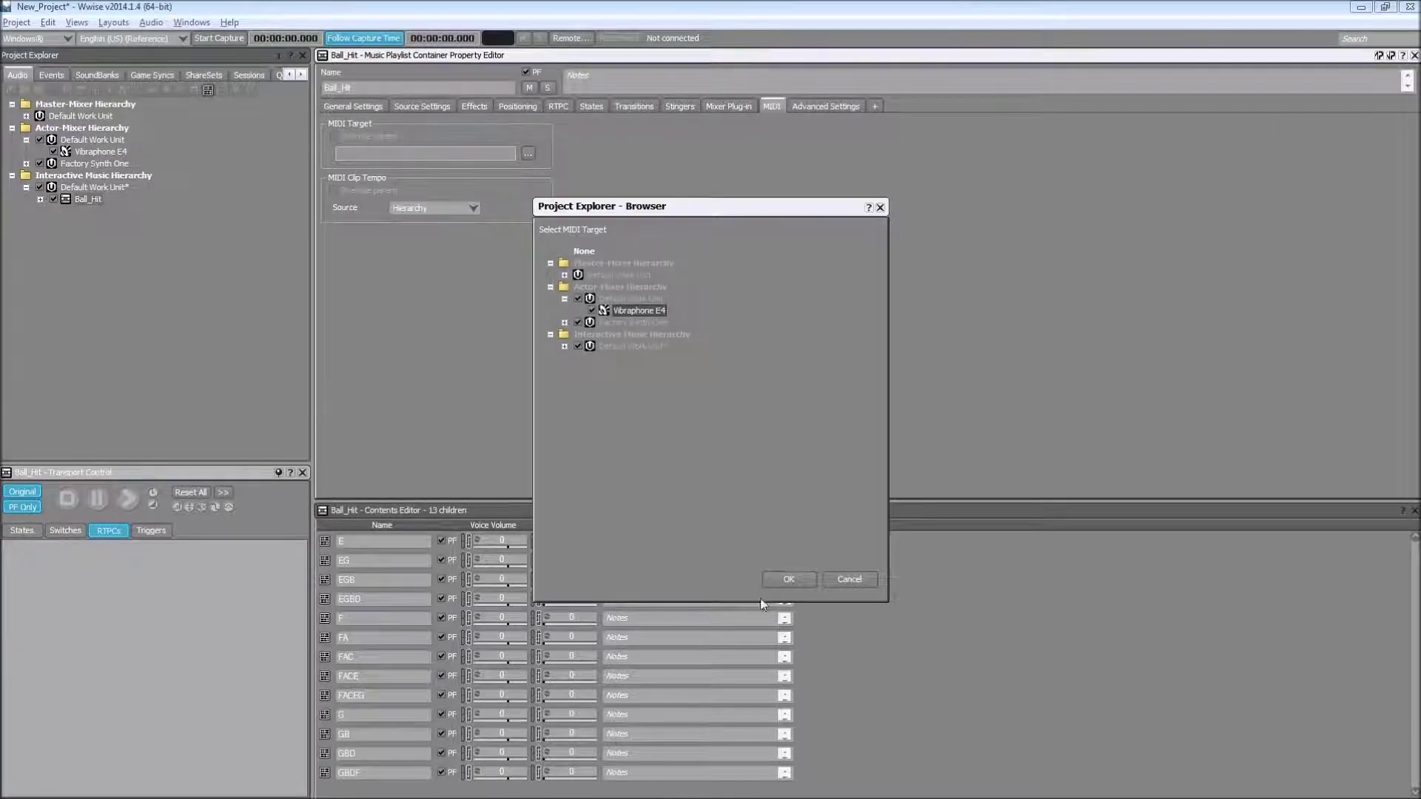
click(787, 579)
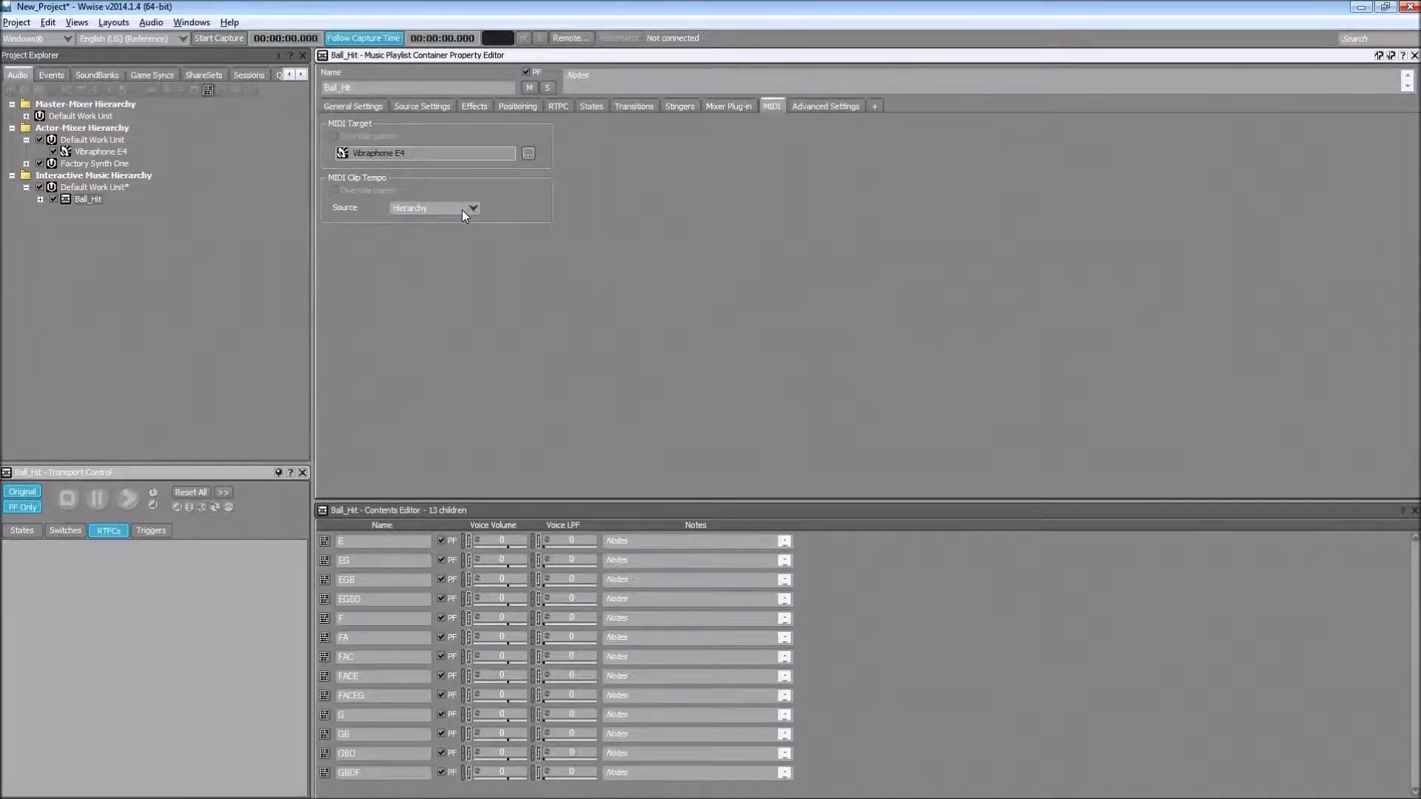
- Save the project and expand Ball_Hit to show its 13 segments
click(86, 199)
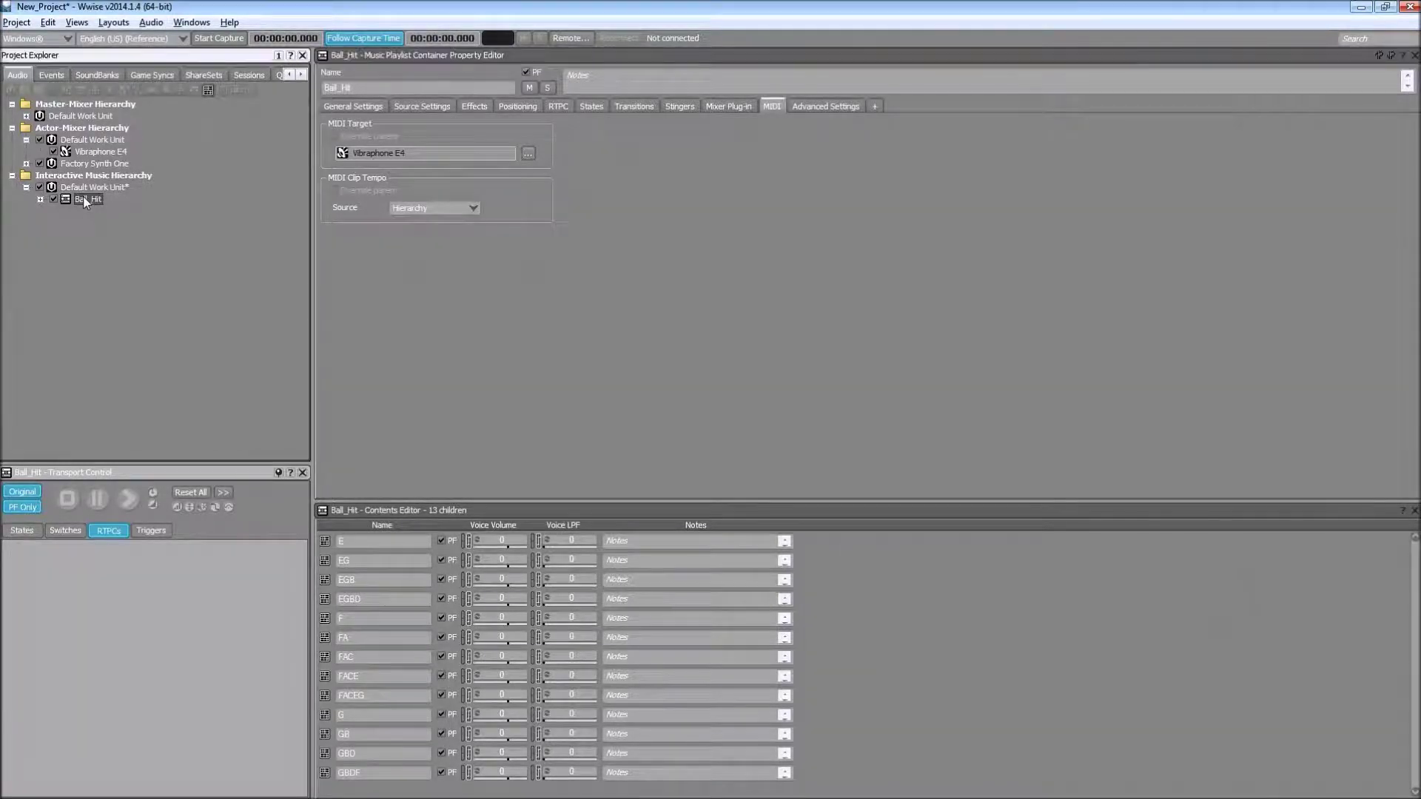
key(ctrl+s)
click(40, 199)
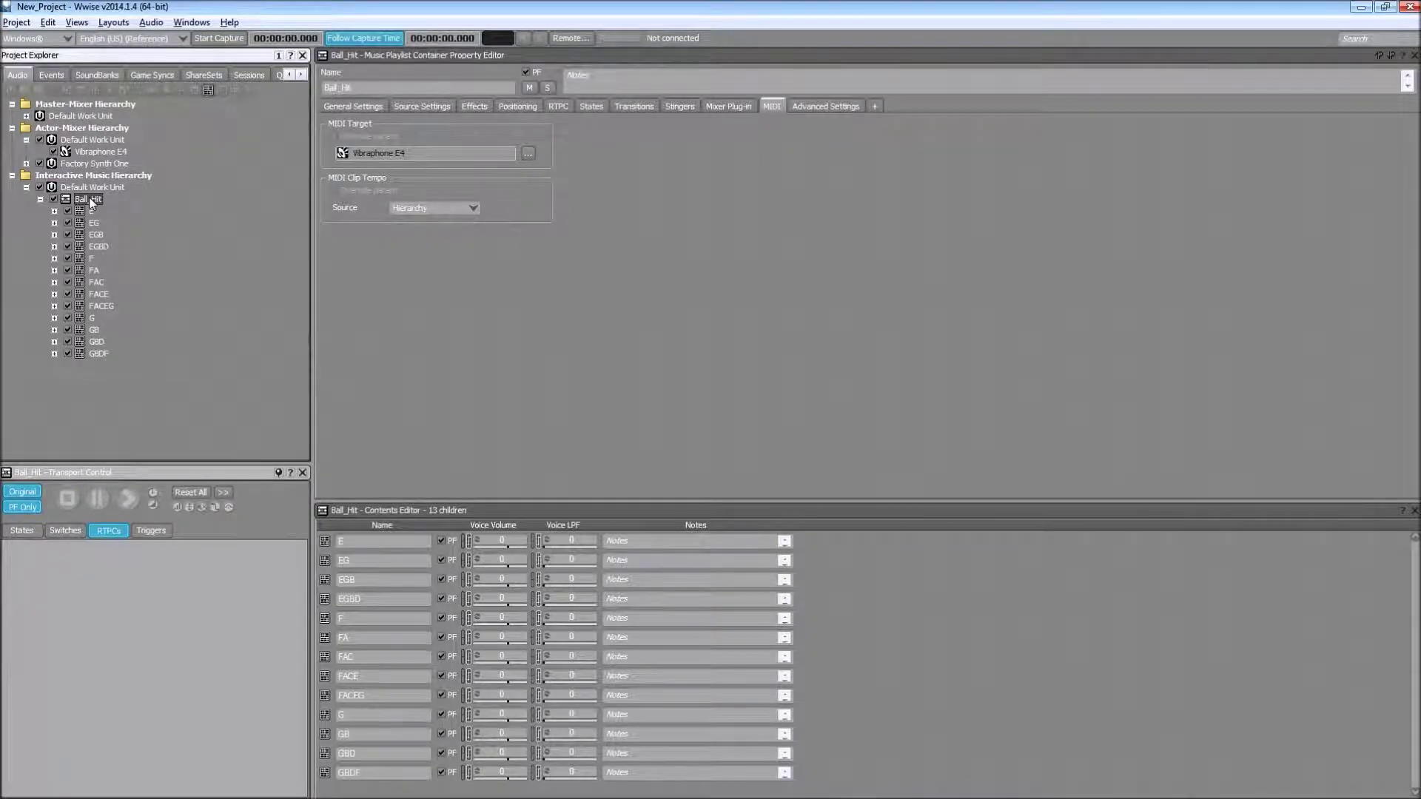
- In the F10 Interactive Music layout, enlarge the panels and set the playlist group to Sequence Step
key(F10)
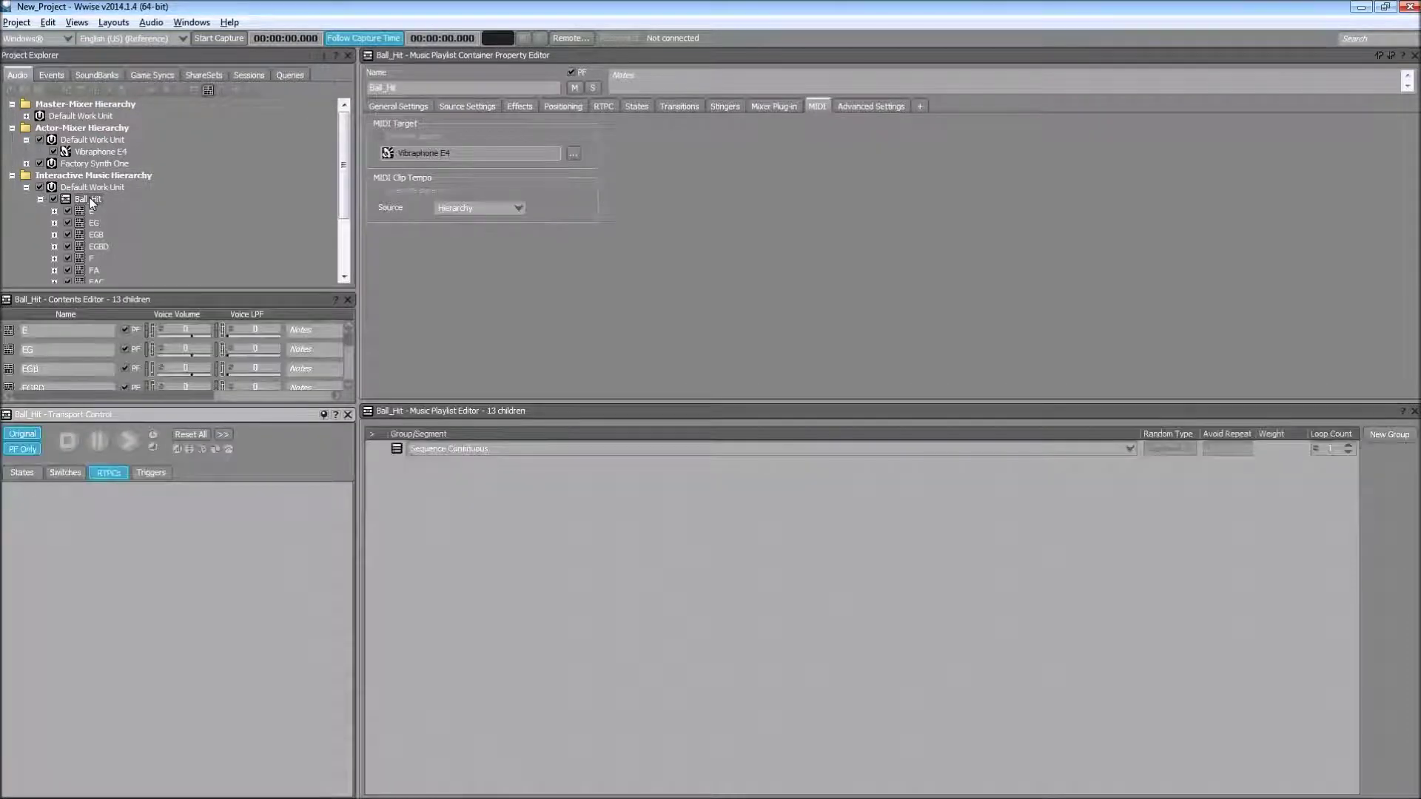
drag(280, 410, 280, 612)
drag(250, 292, 230, 418)
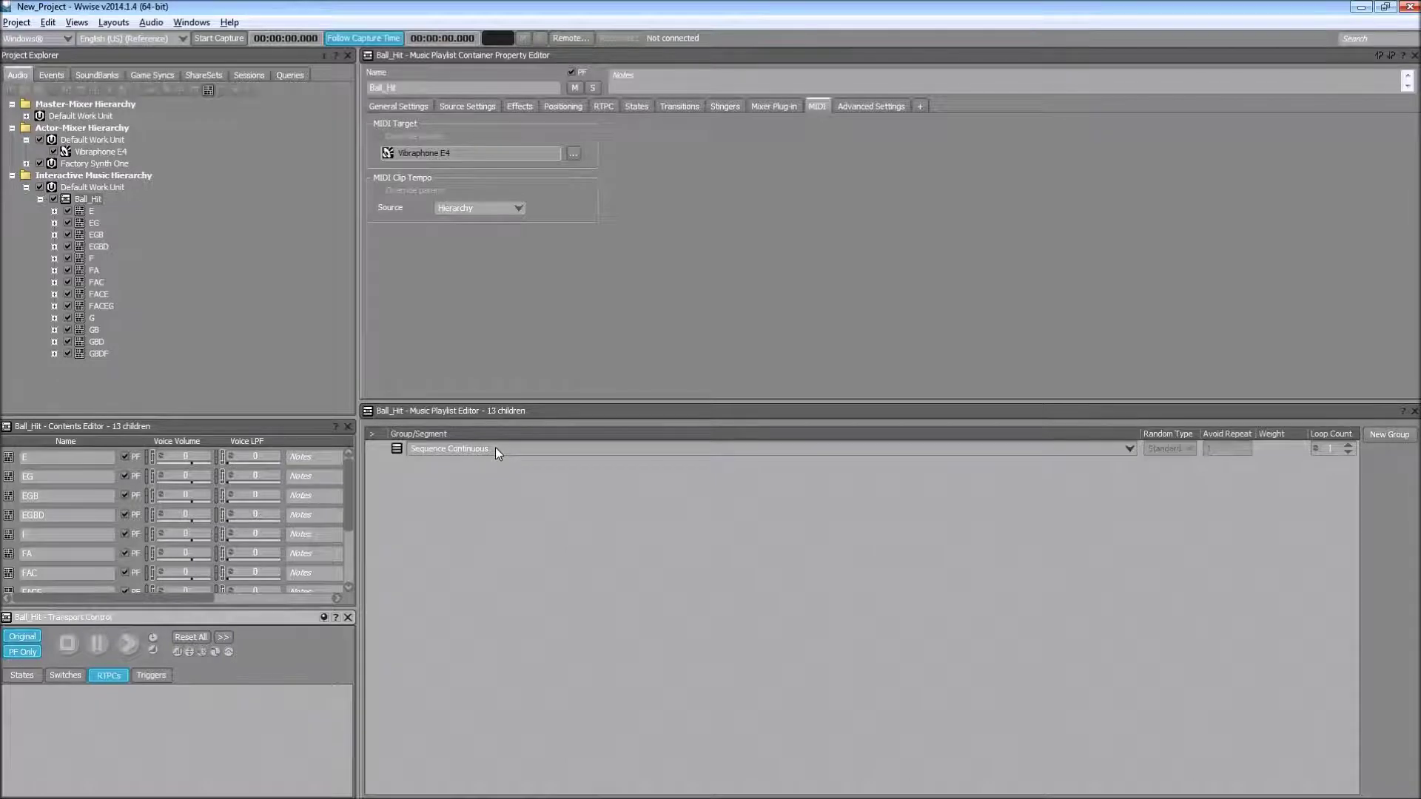
click(495, 449)
click(456, 473)
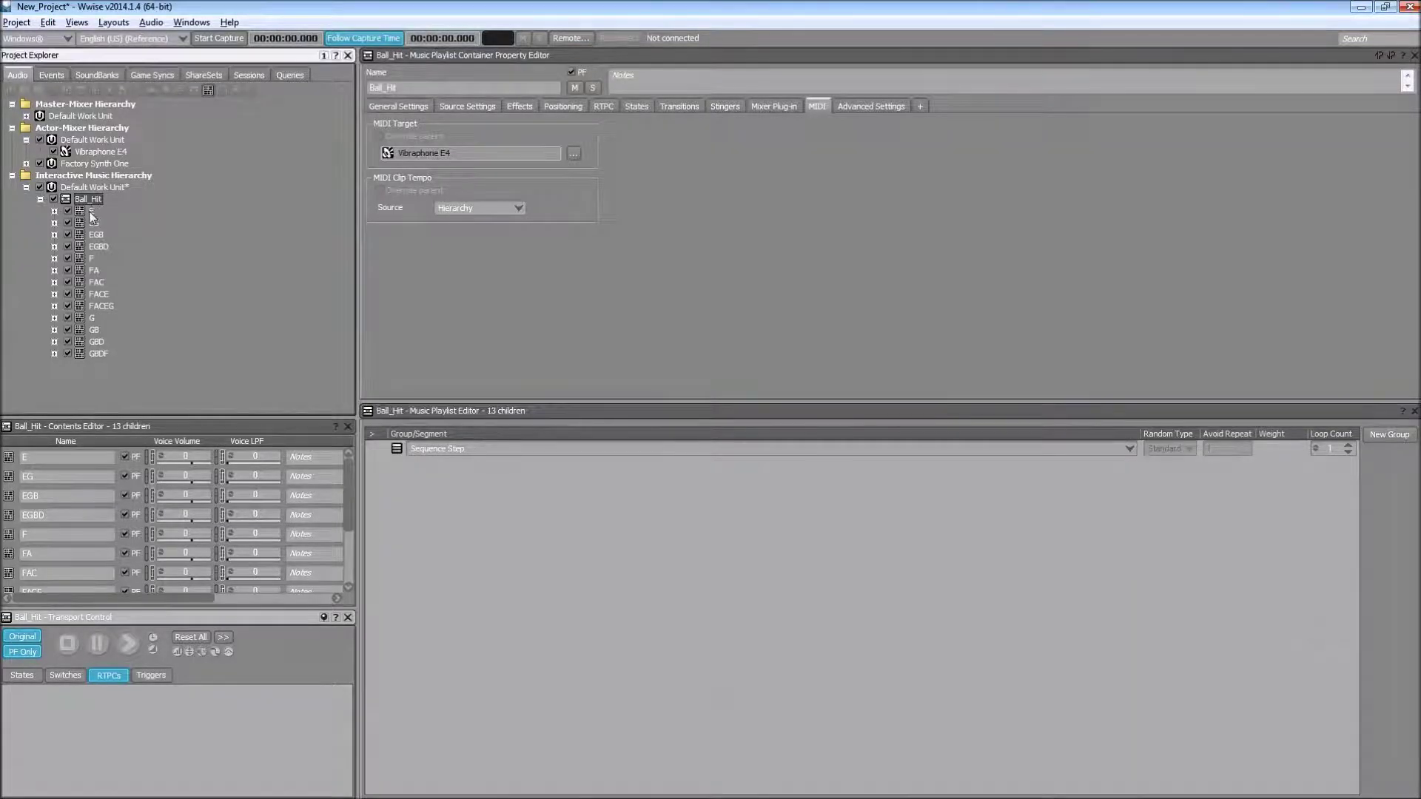
- Add segments E, EG, EGB, EGBD, F and FA to the Sequence Step group in order
drag(97, 212, 469, 534)
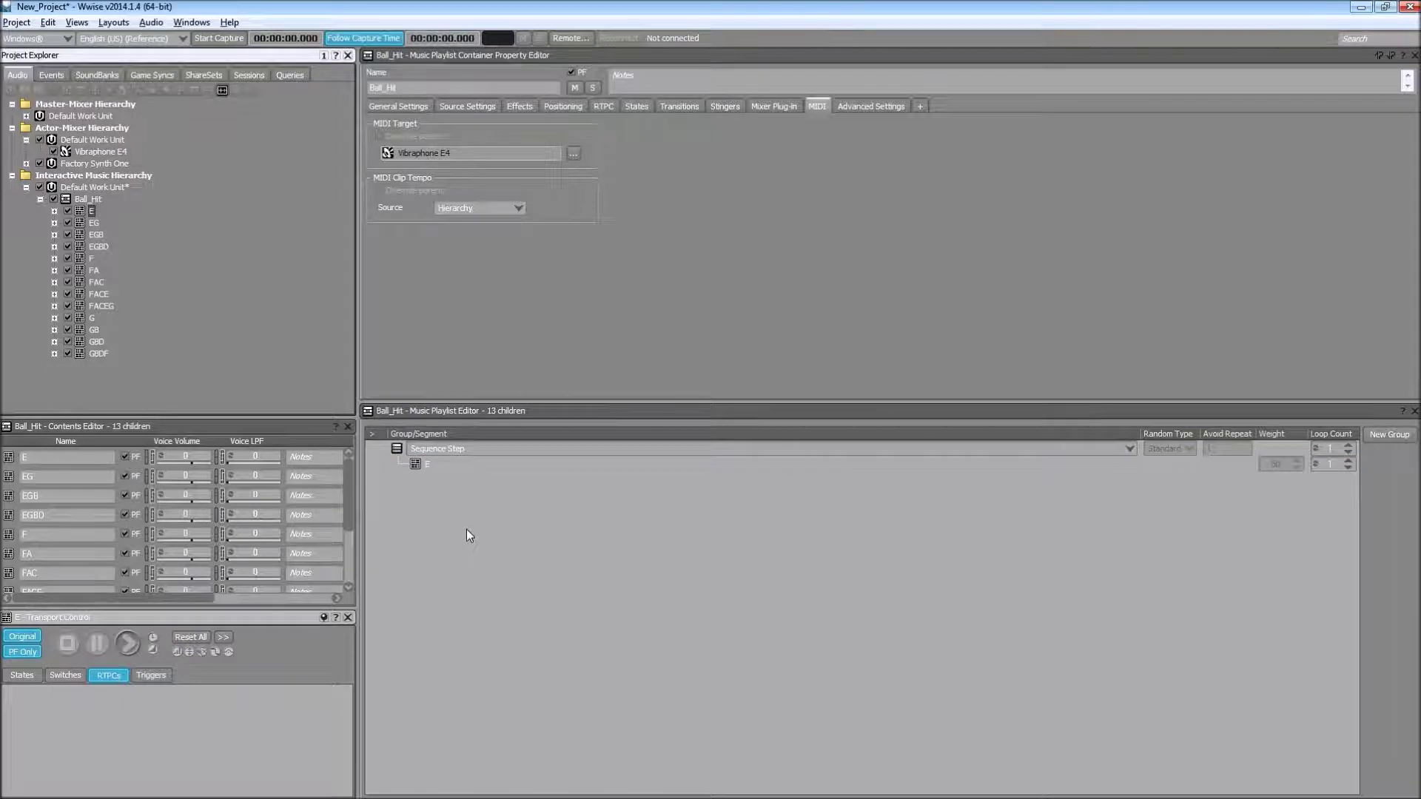
click(95, 224)
drag(95, 223, 467, 494)
click(96, 234)
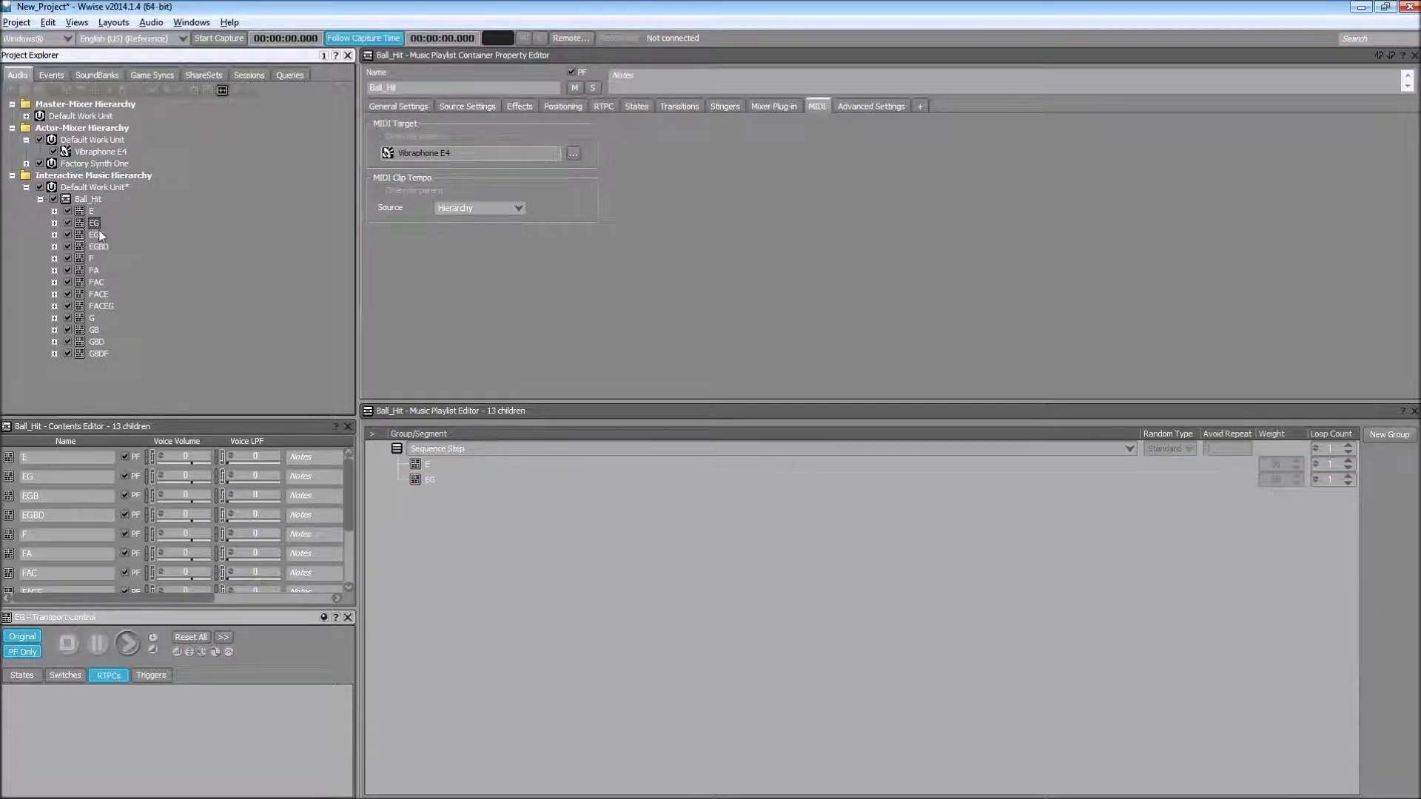
drag(97, 235, 436, 477)
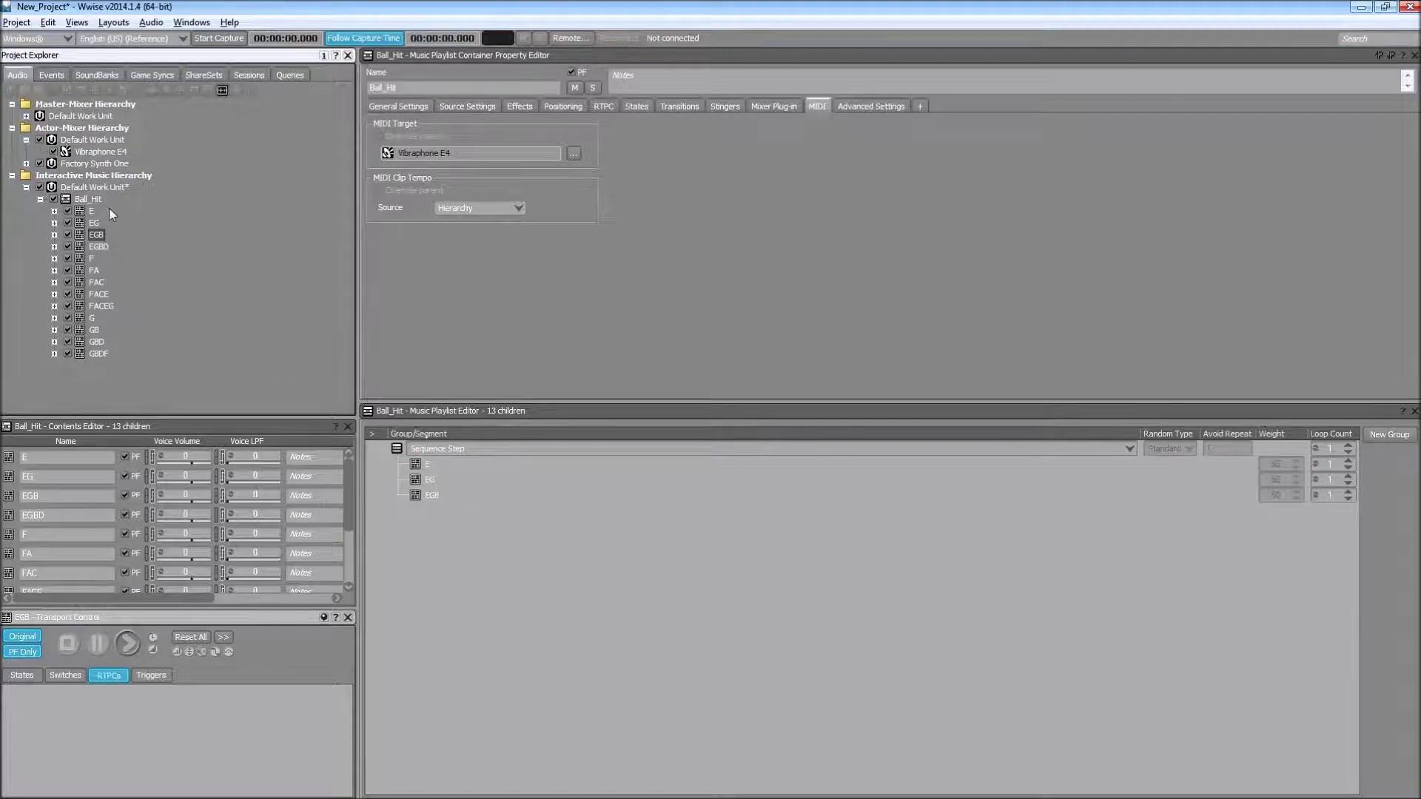
drag(97, 250, 437, 507)
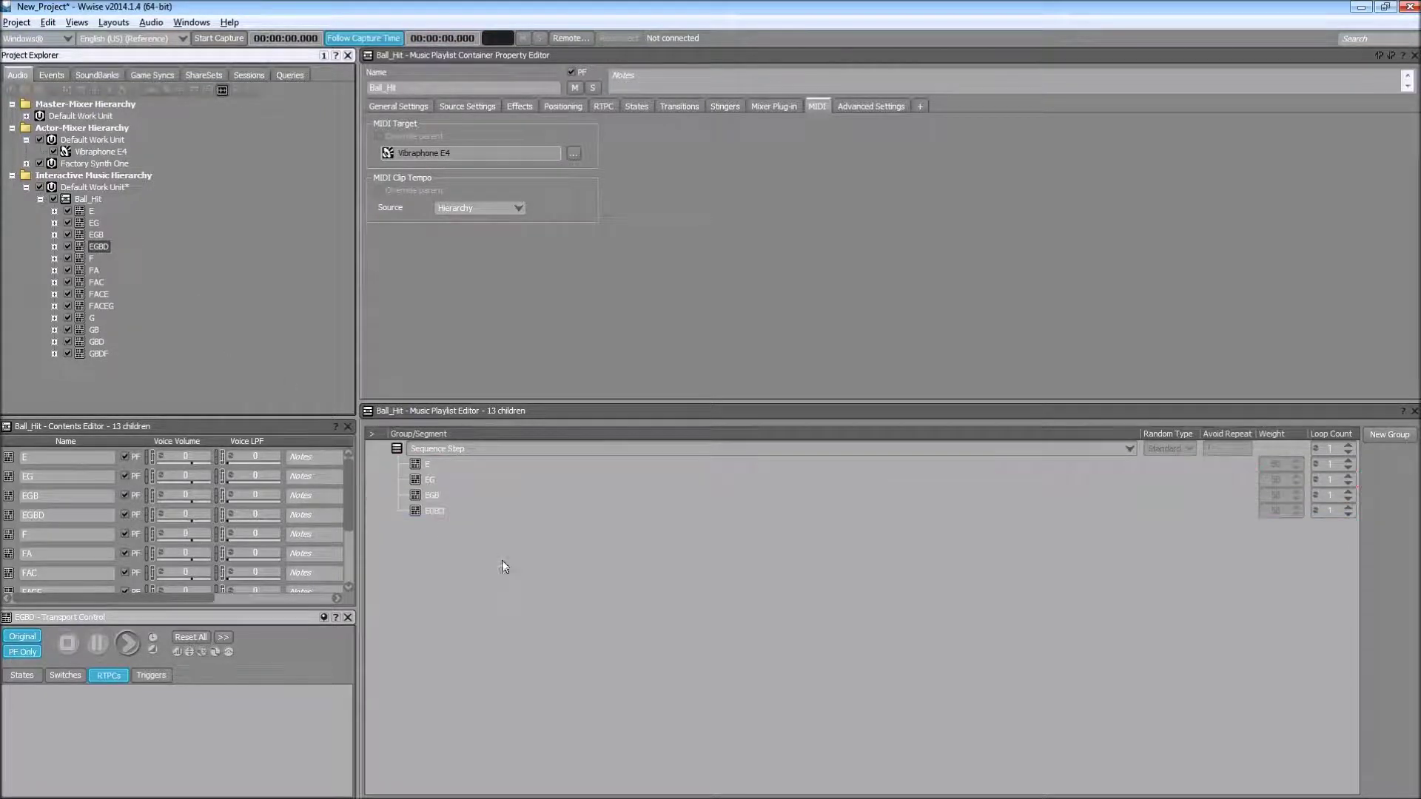
drag(89, 258, 474, 566)
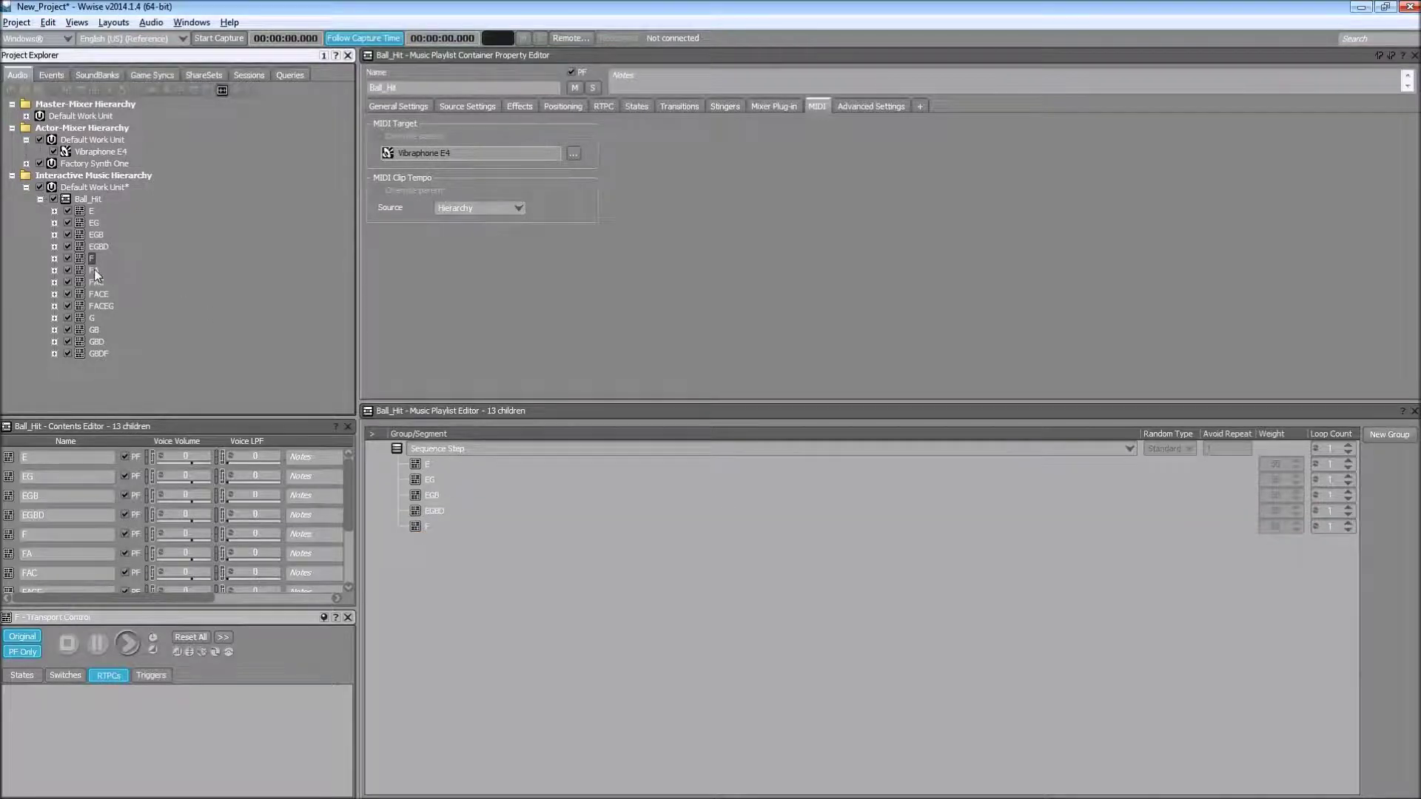
drag(95, 269, 429, 558)
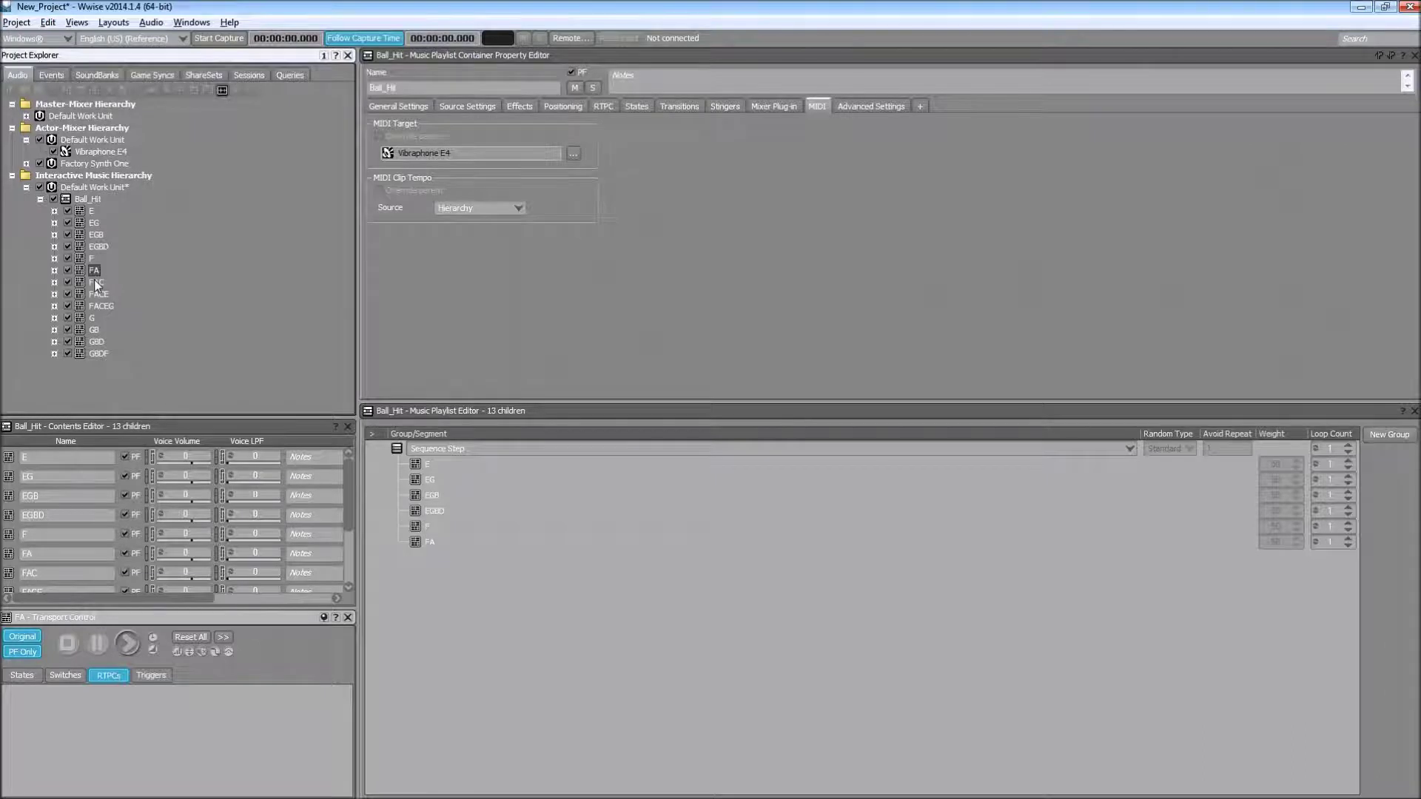
- Add segments FAC, FACE, G, GB, GBD, GBDF and finally FACEG to the group
drag(96, 285, 424, 583)
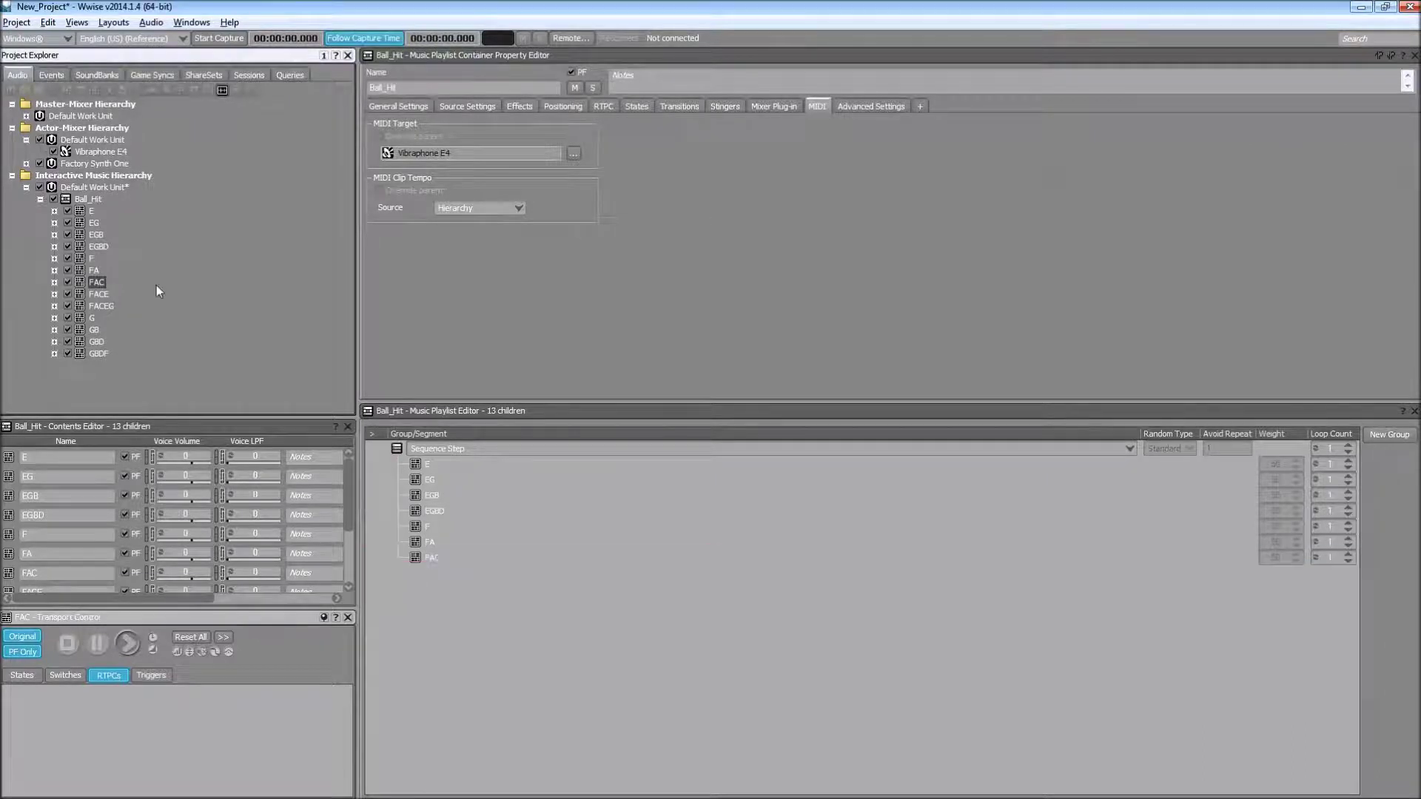
drag(108, 296, 446, 584)
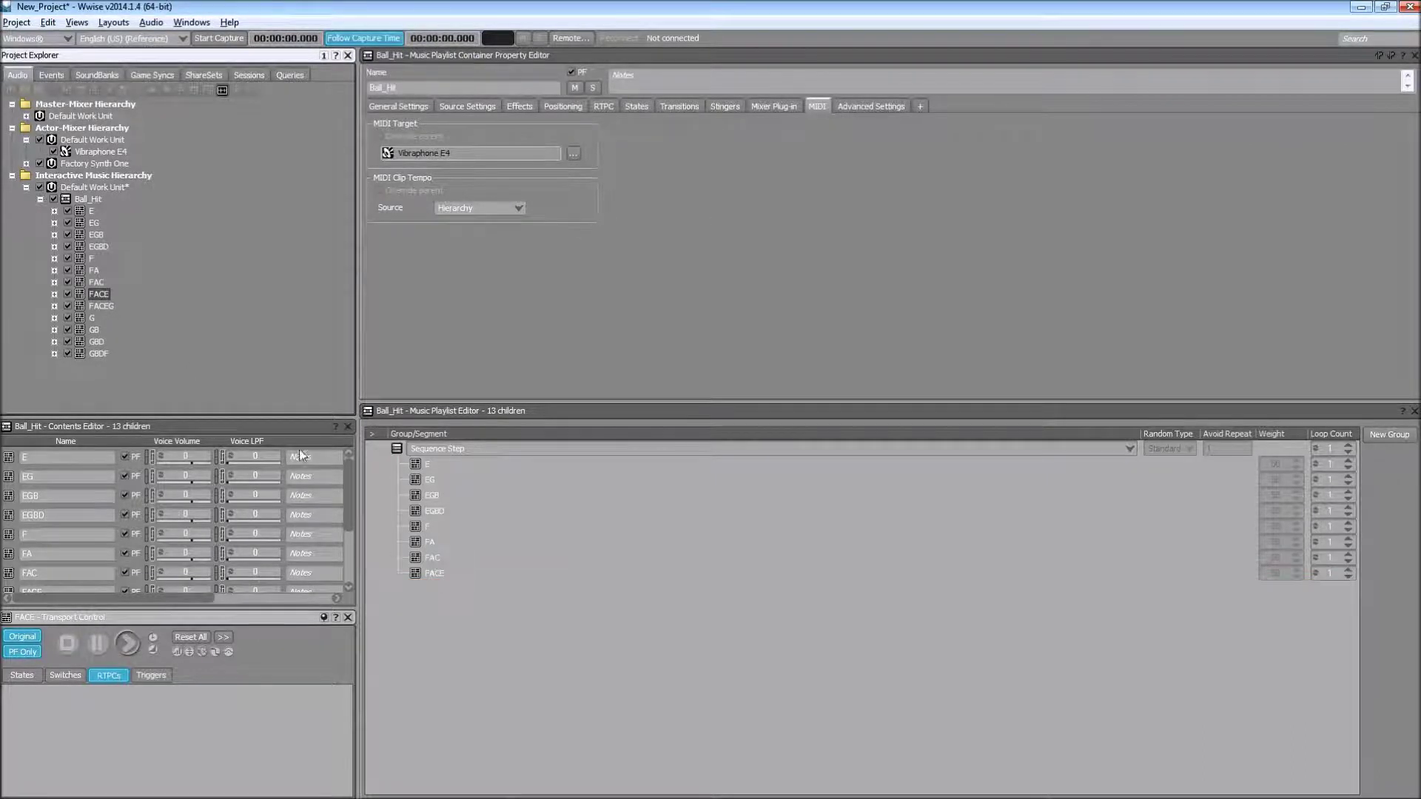
drag(91, 318, 435, 568)
drag(94, 329, 459, 631)
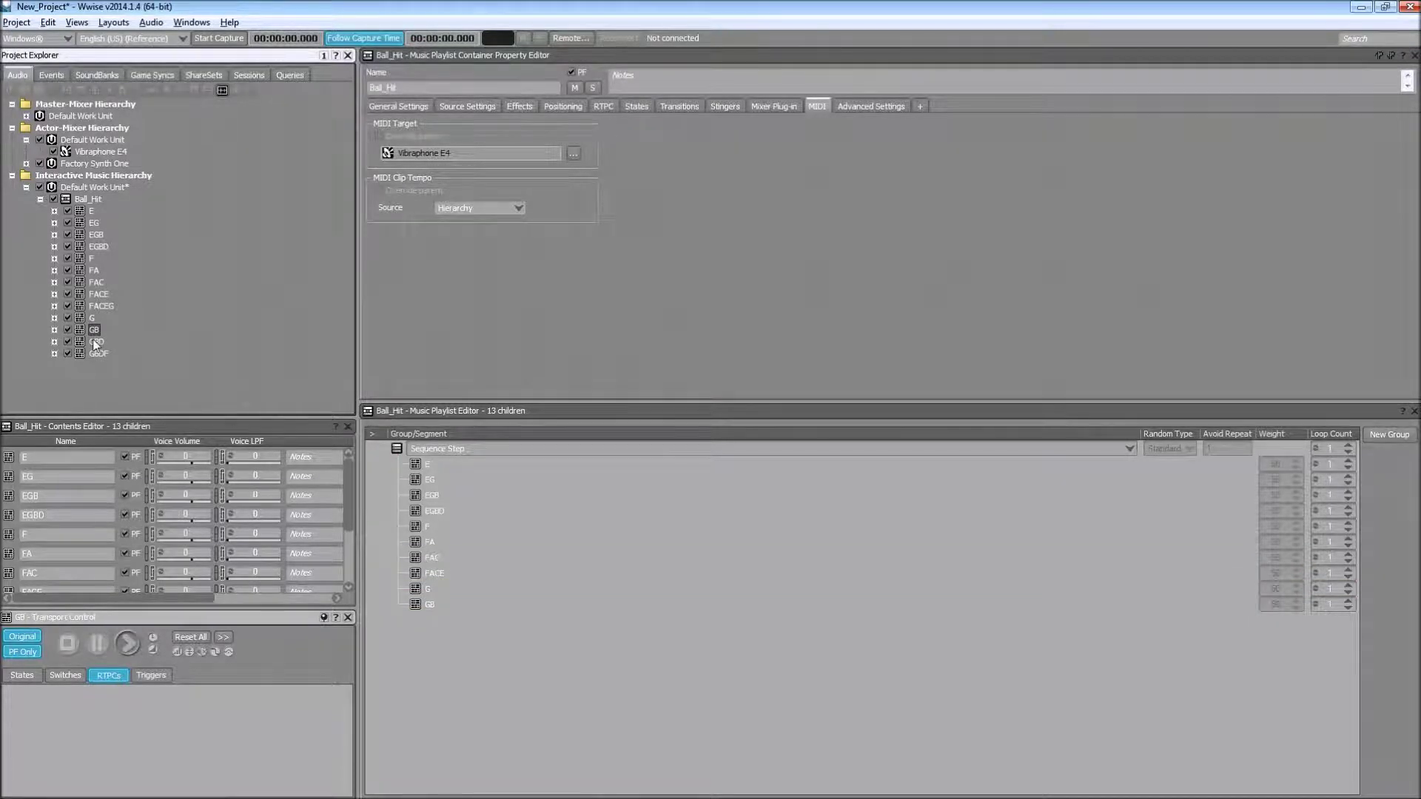
drag(96, 341, 477, 659)
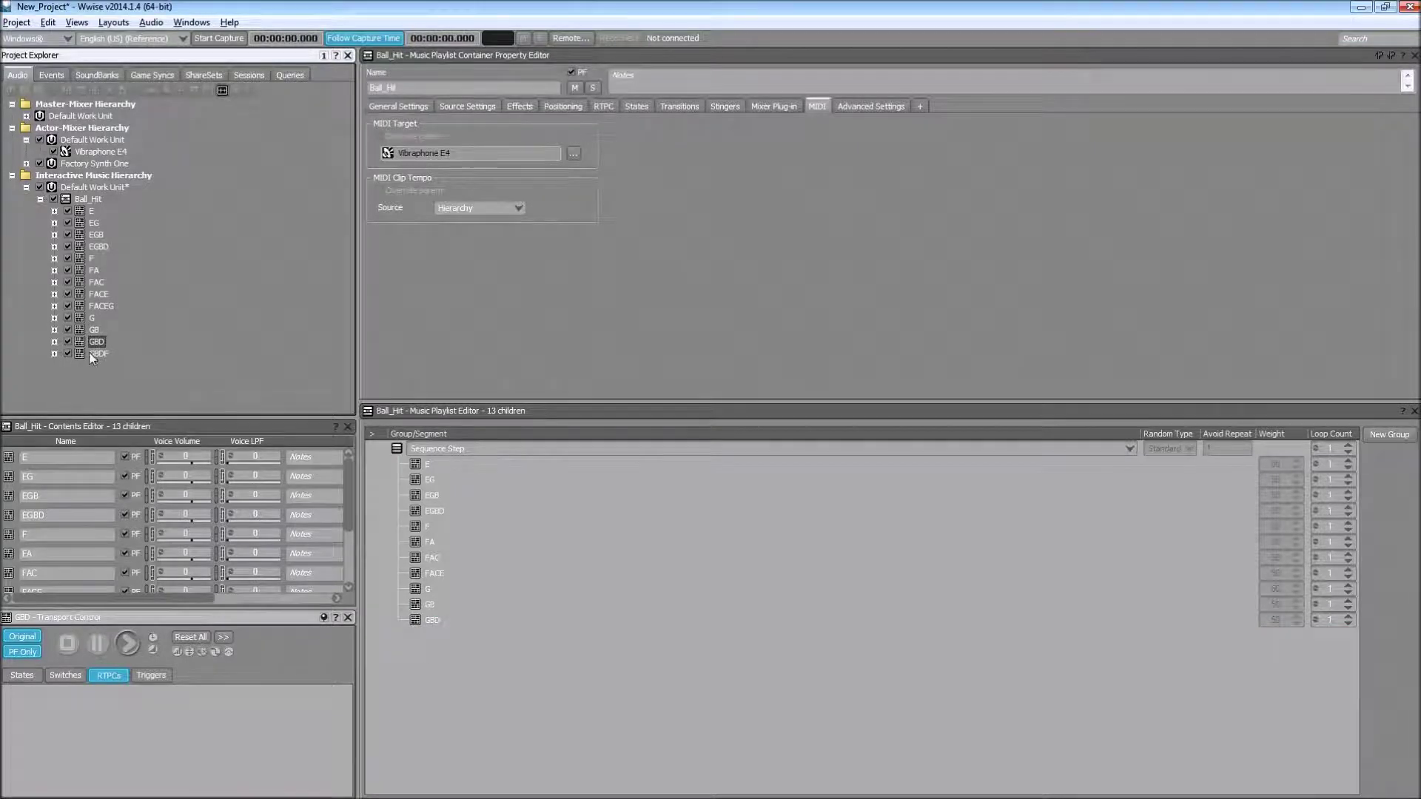
drag(91, 351, 460, 648)
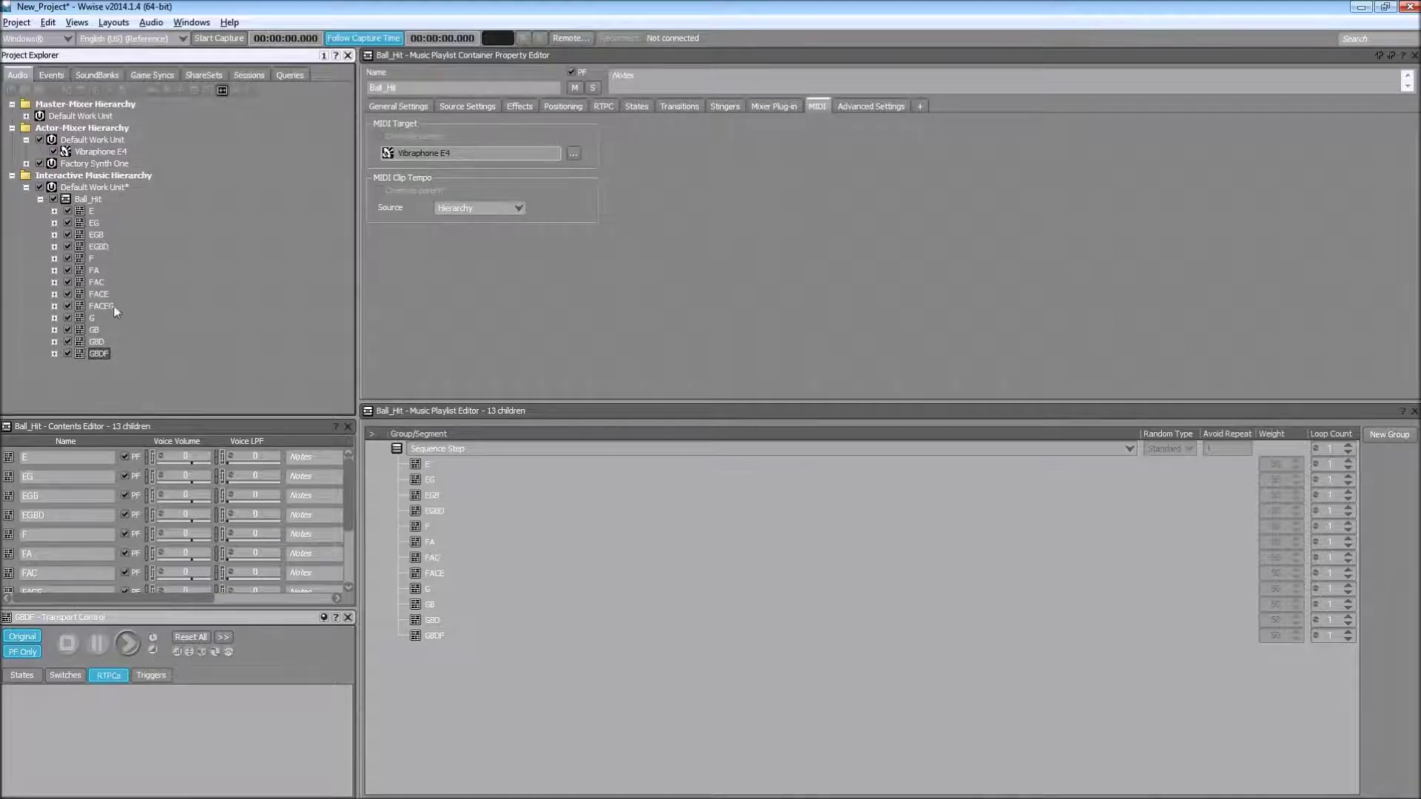
drag(105, 308, 459, 651)
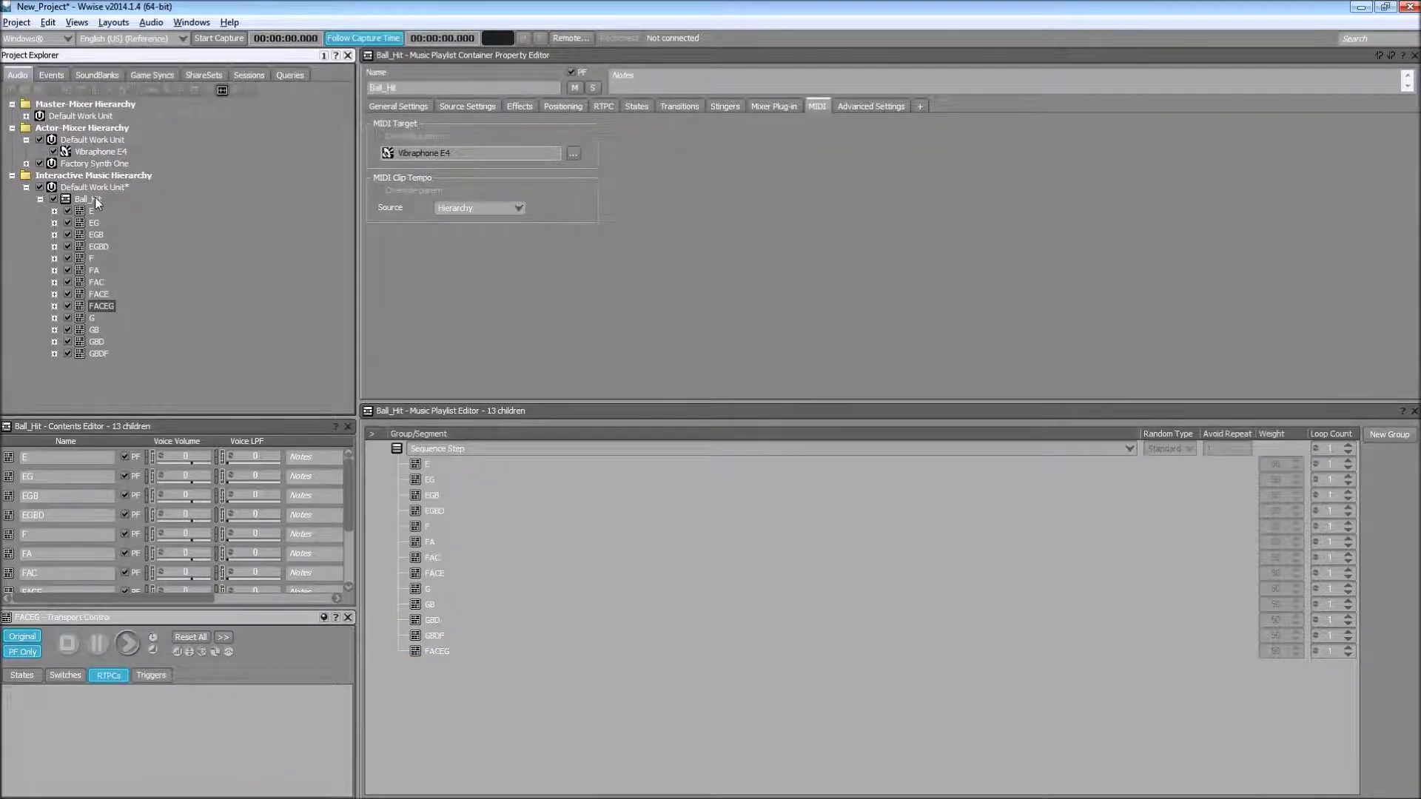
- Switch the playlist group to Sequence Continuous, then play and stop Ball_Hit to hear it
click(458, 447)
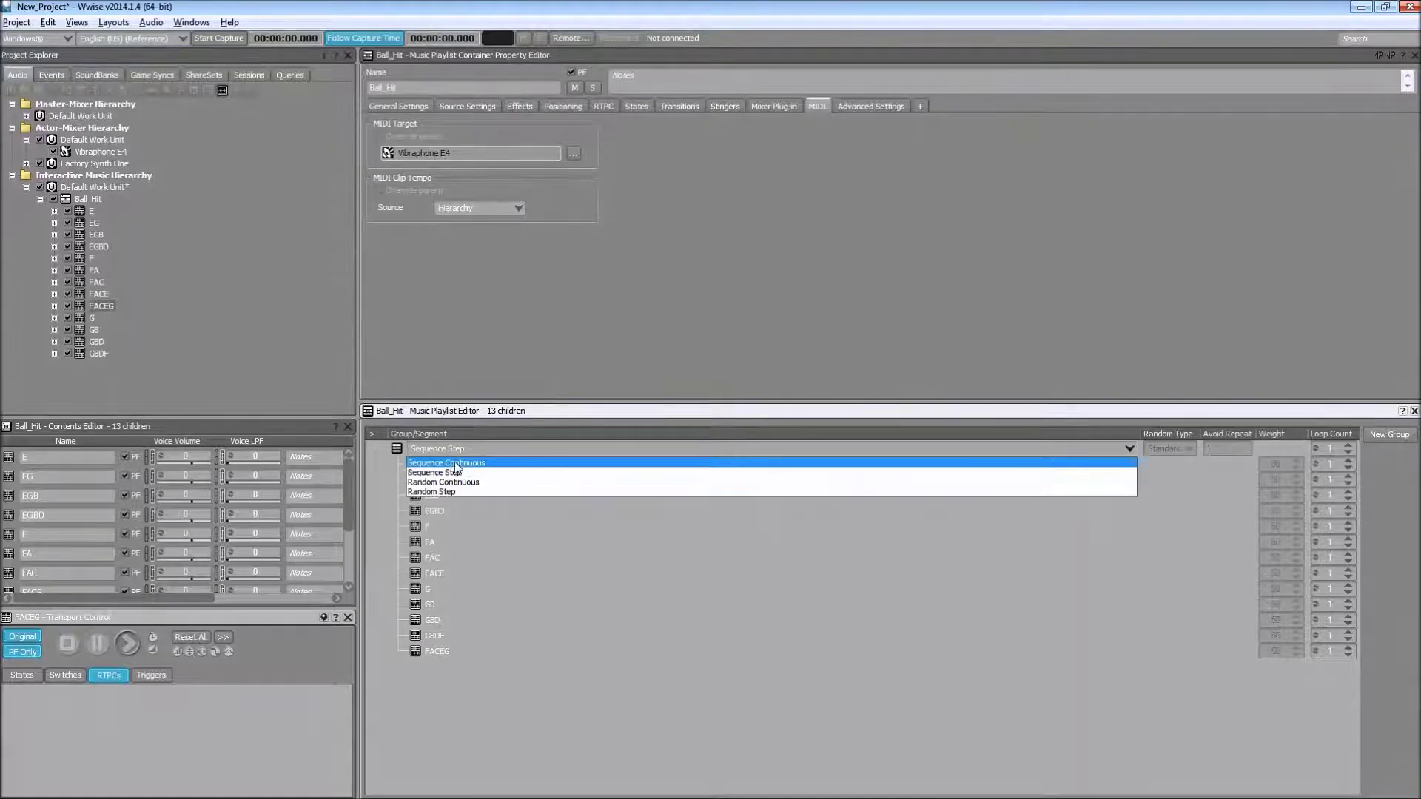
click(457, 463)
click(87, 199)
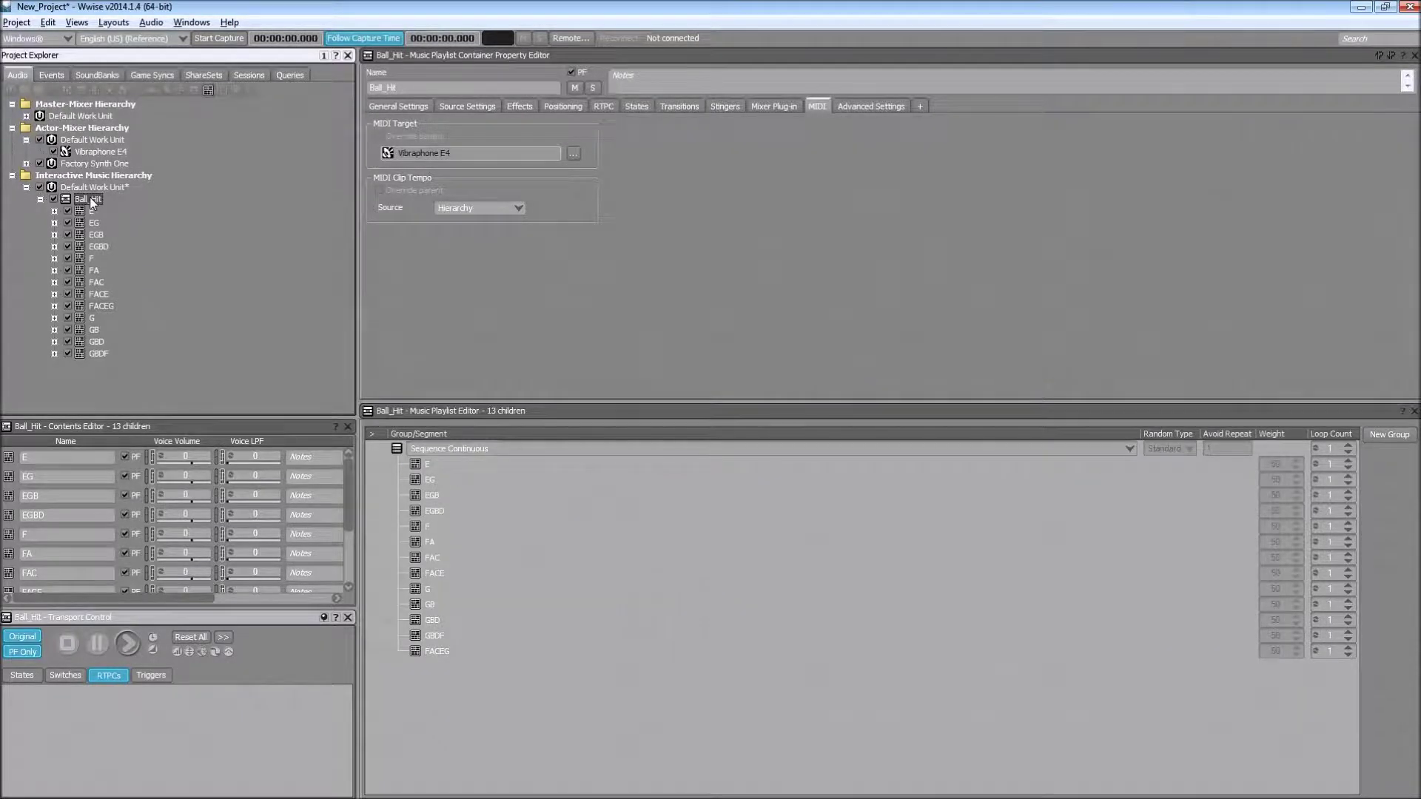
key(space)
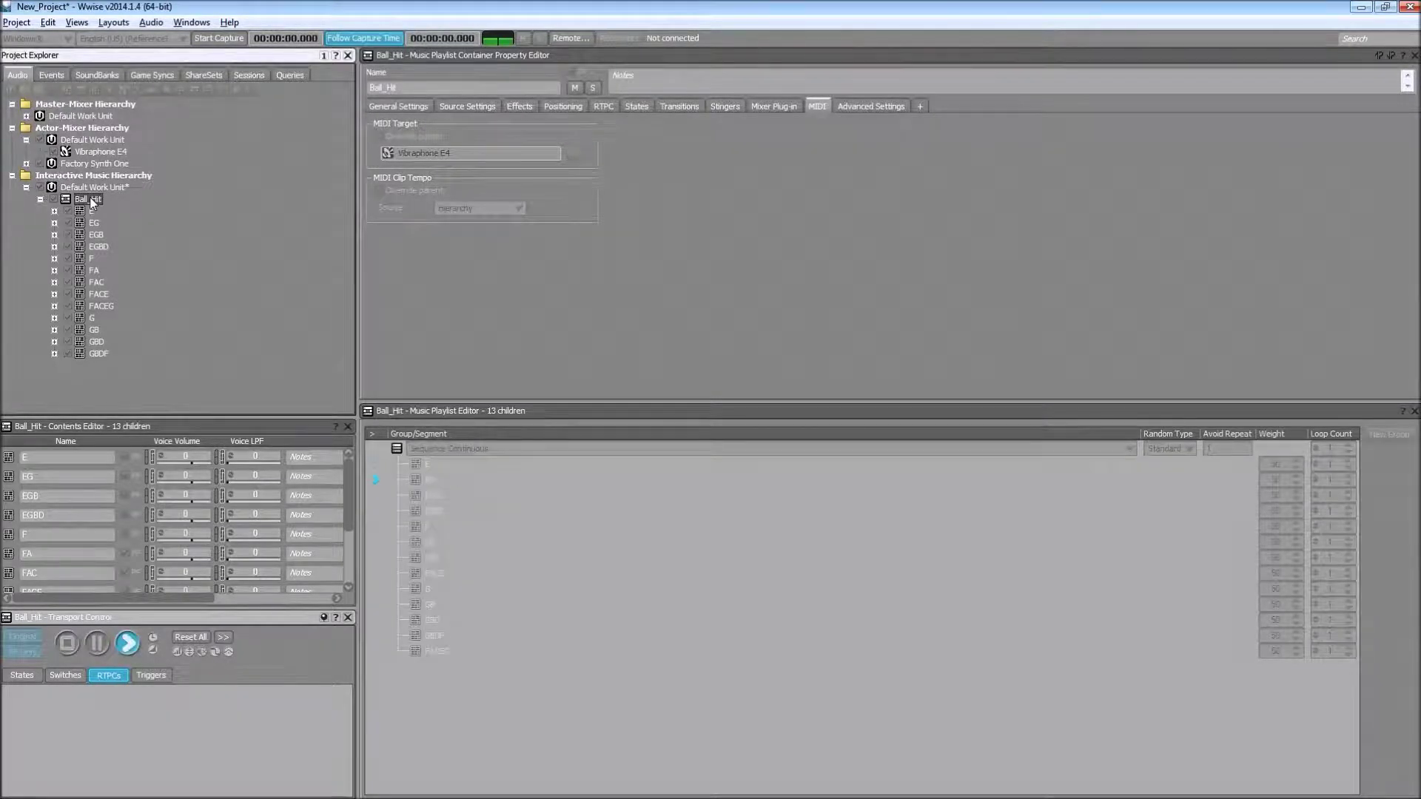
key(space)
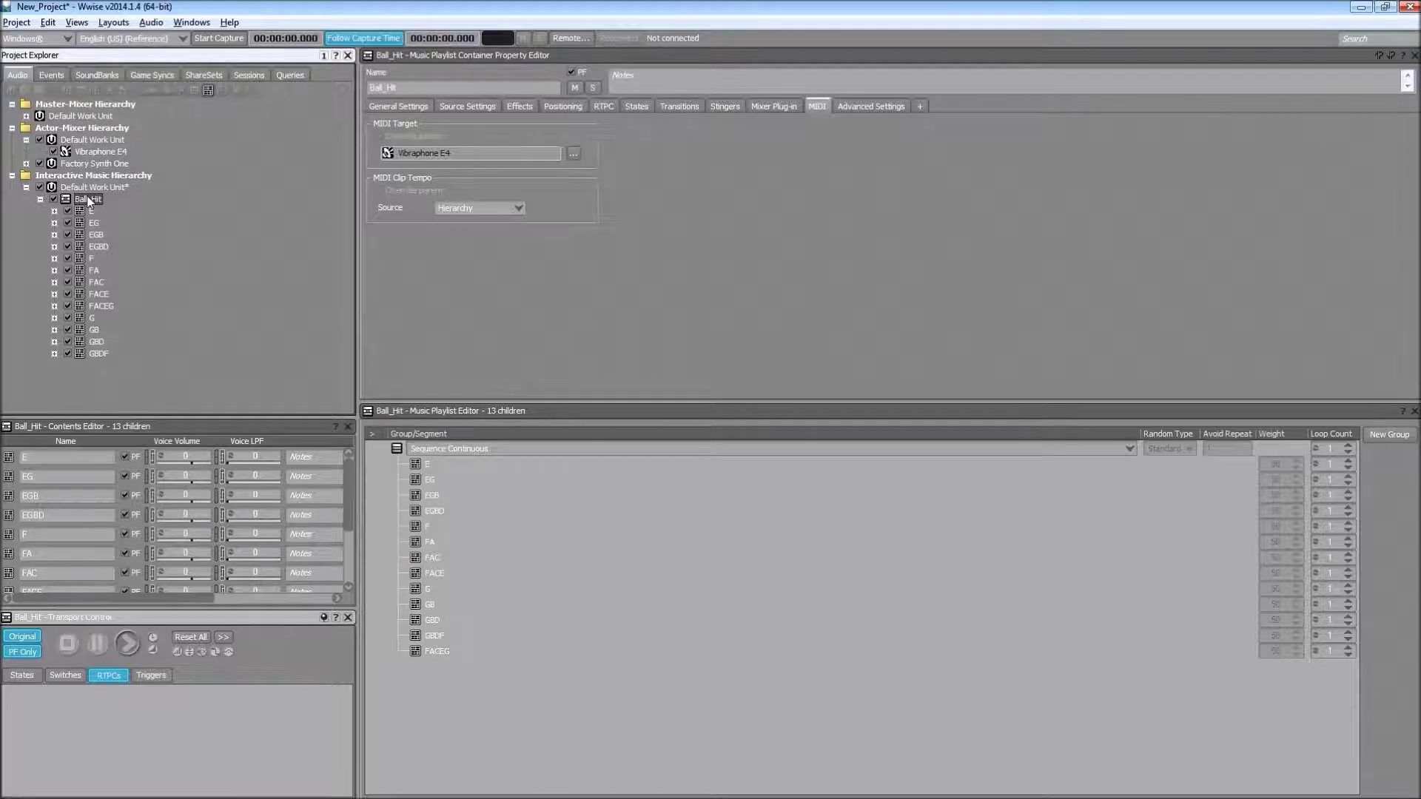
- Enable note tracking on Vibraphone E4 and audition the Ball_Hit playlist
click(100, 152)
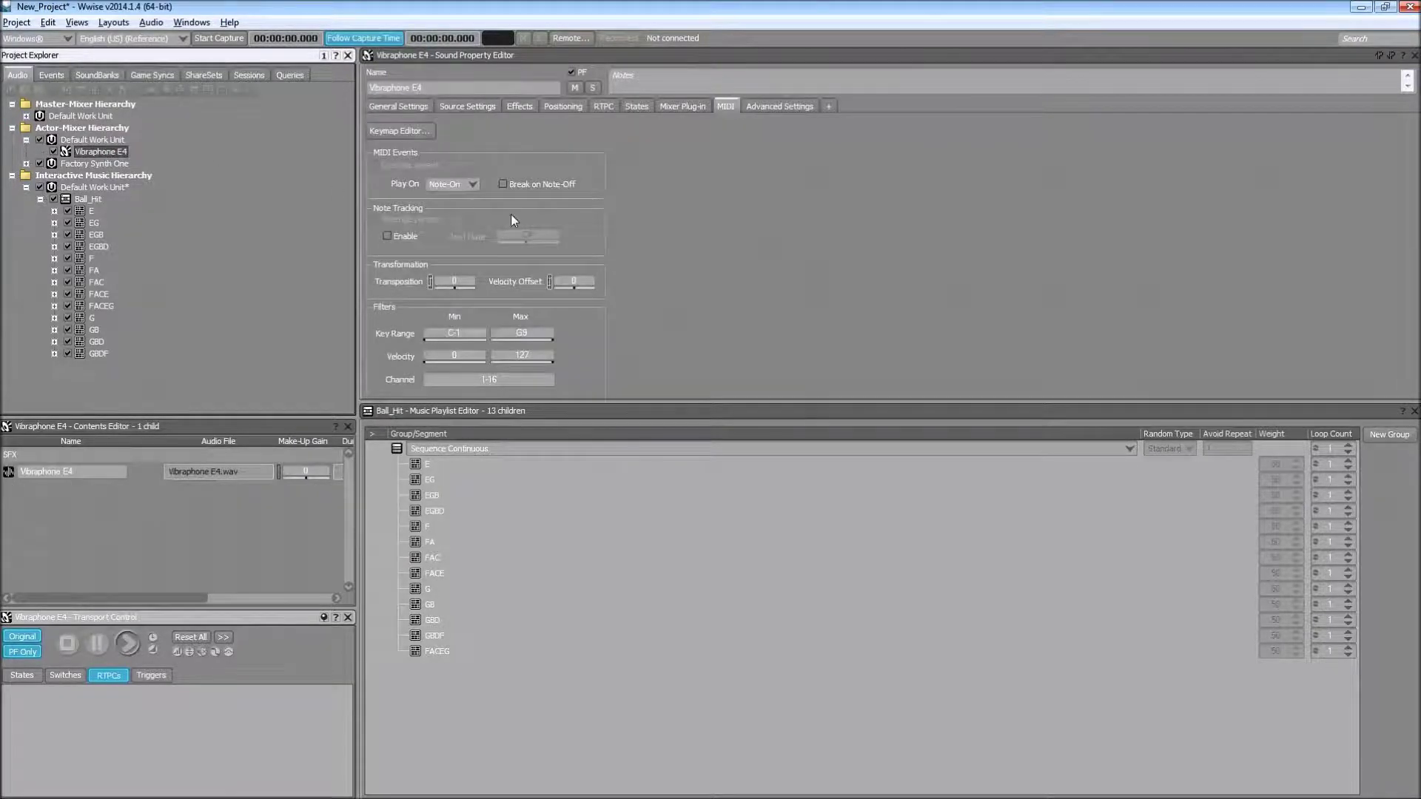
click(387, 236)
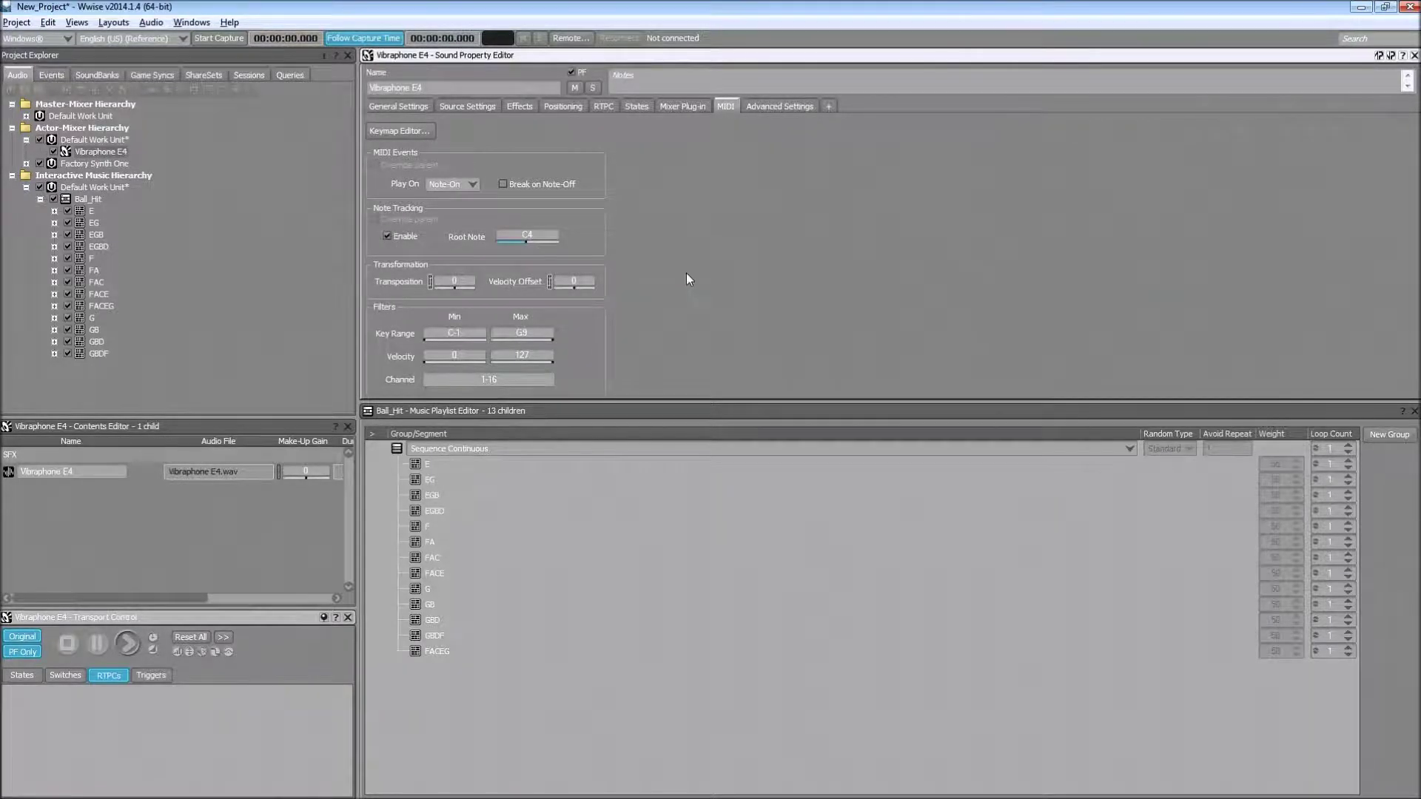
click(86, 199)
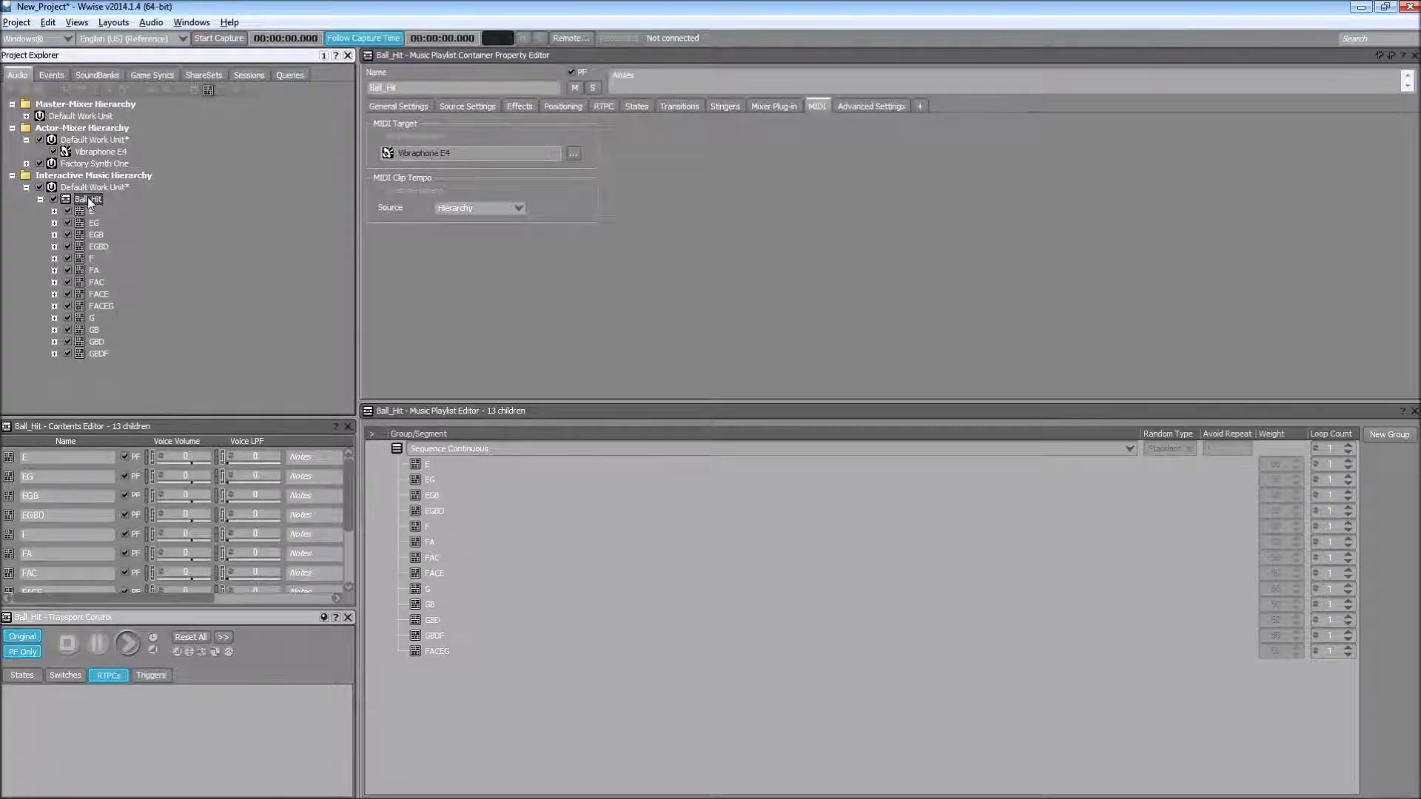
key(space)
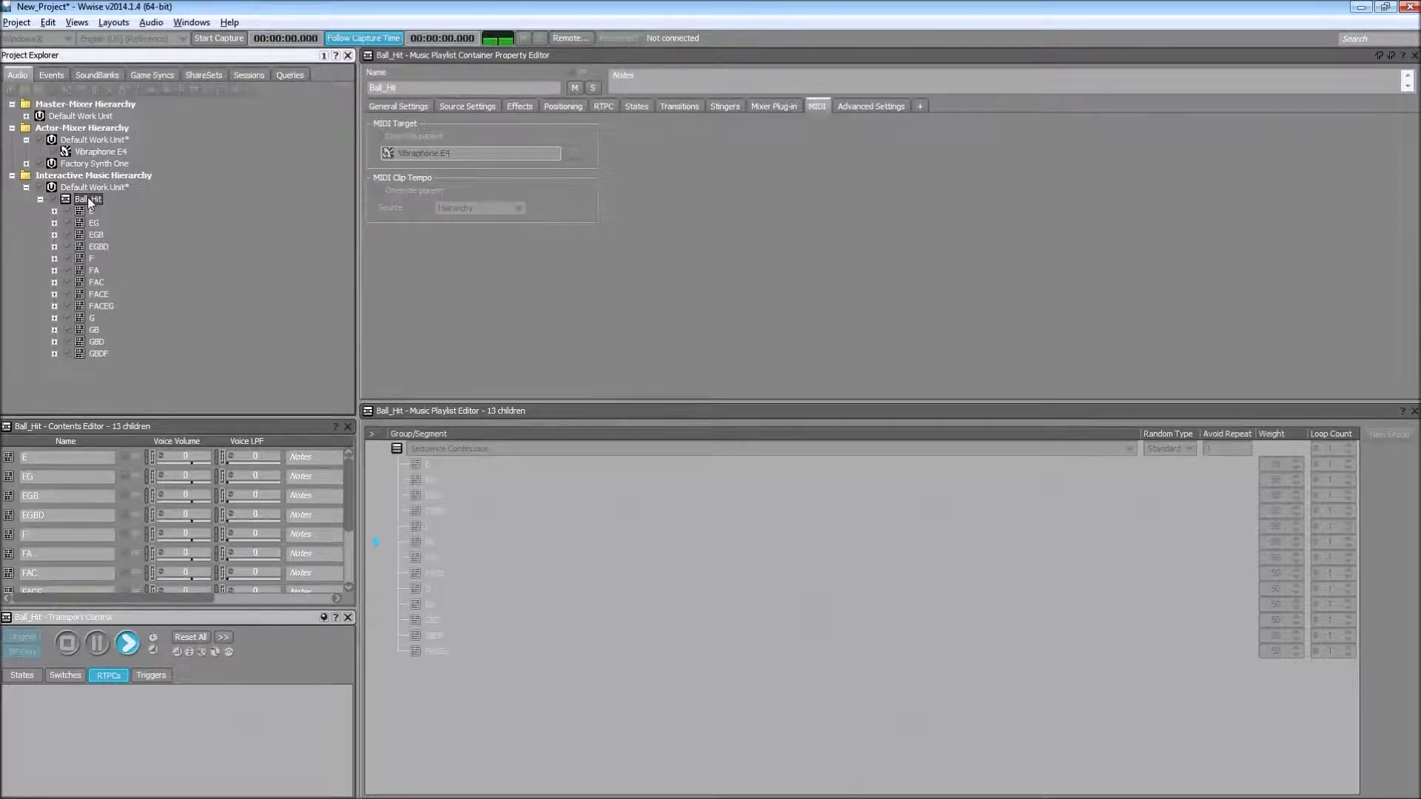
key(space)
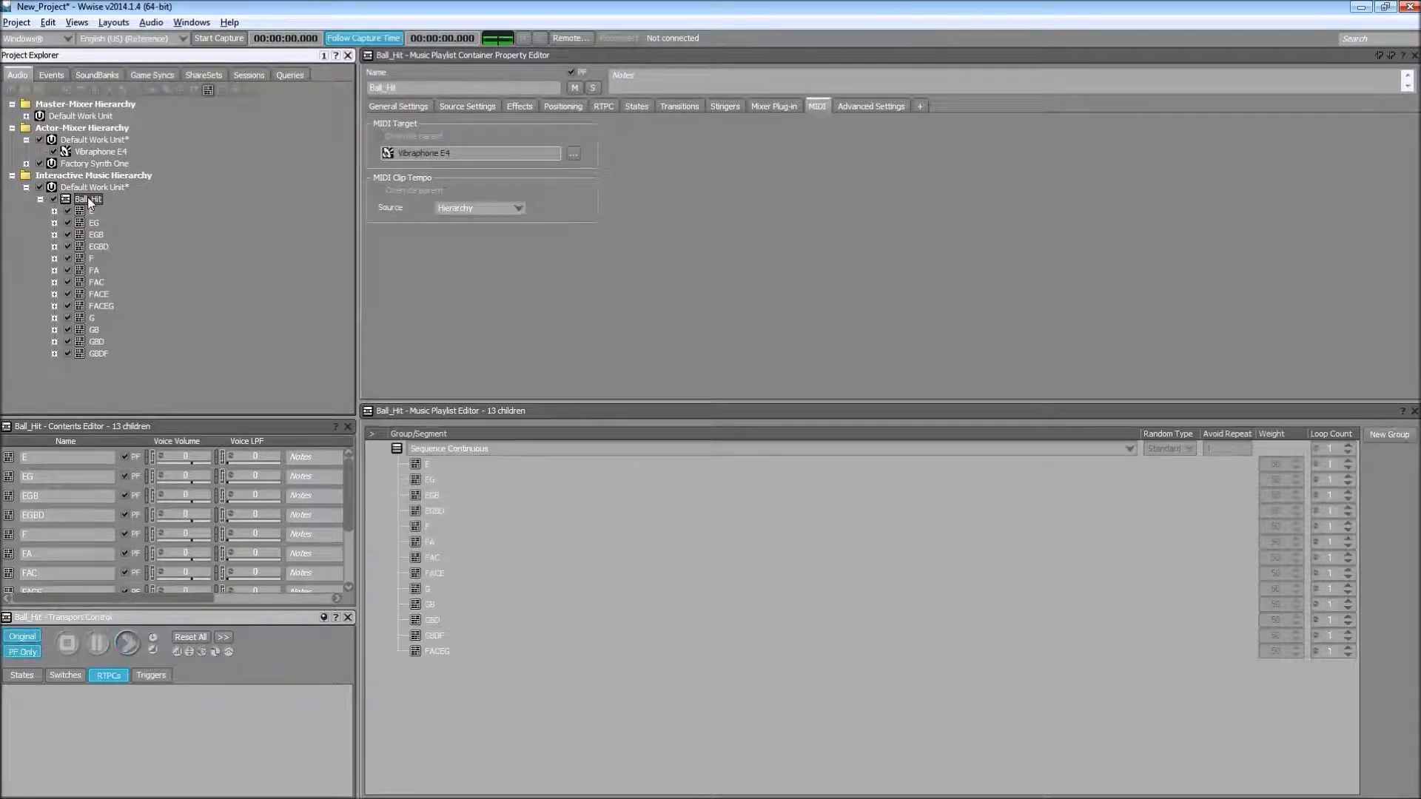
- Change Vibraphone E4's note-tracking root note from C4 to C5
click(102, 152)
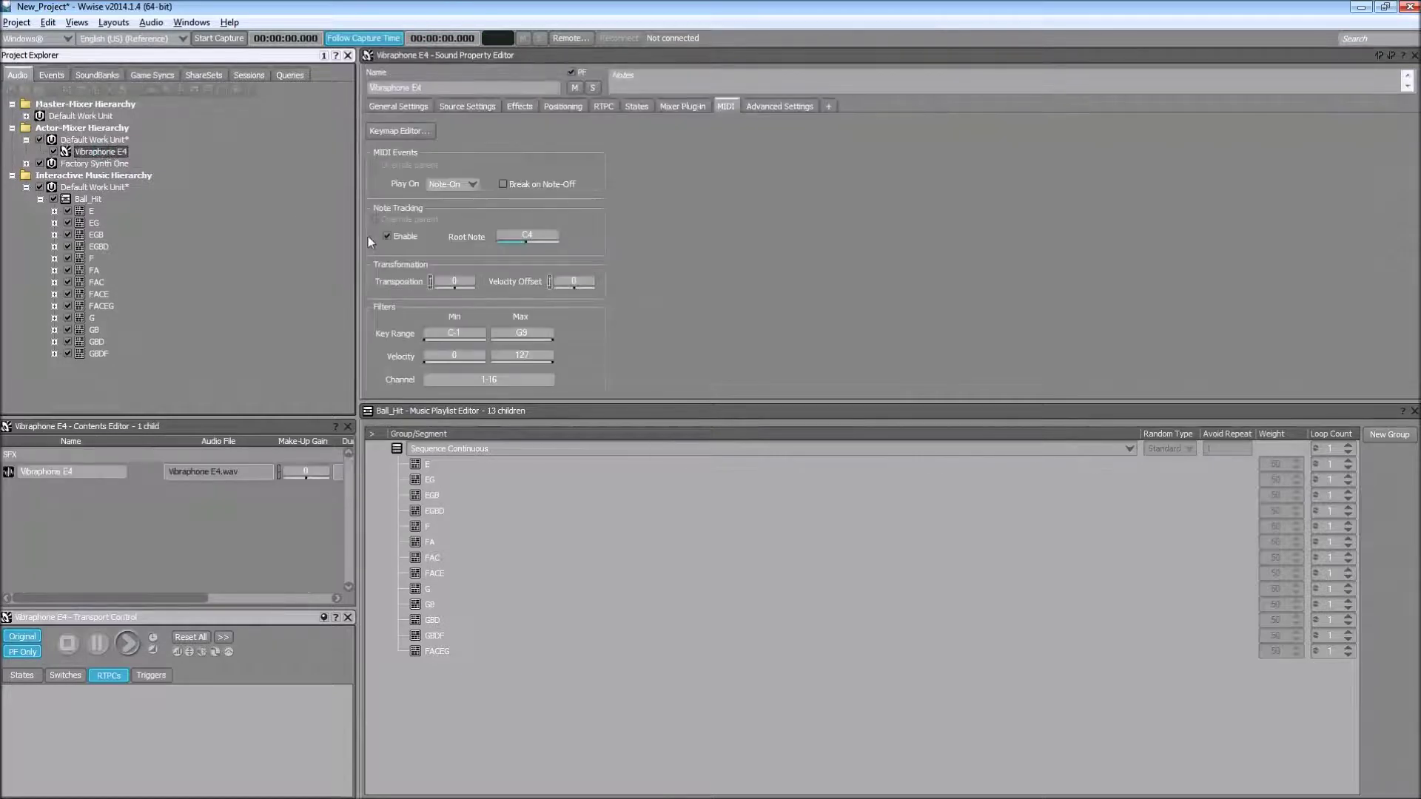
click(526, 236)
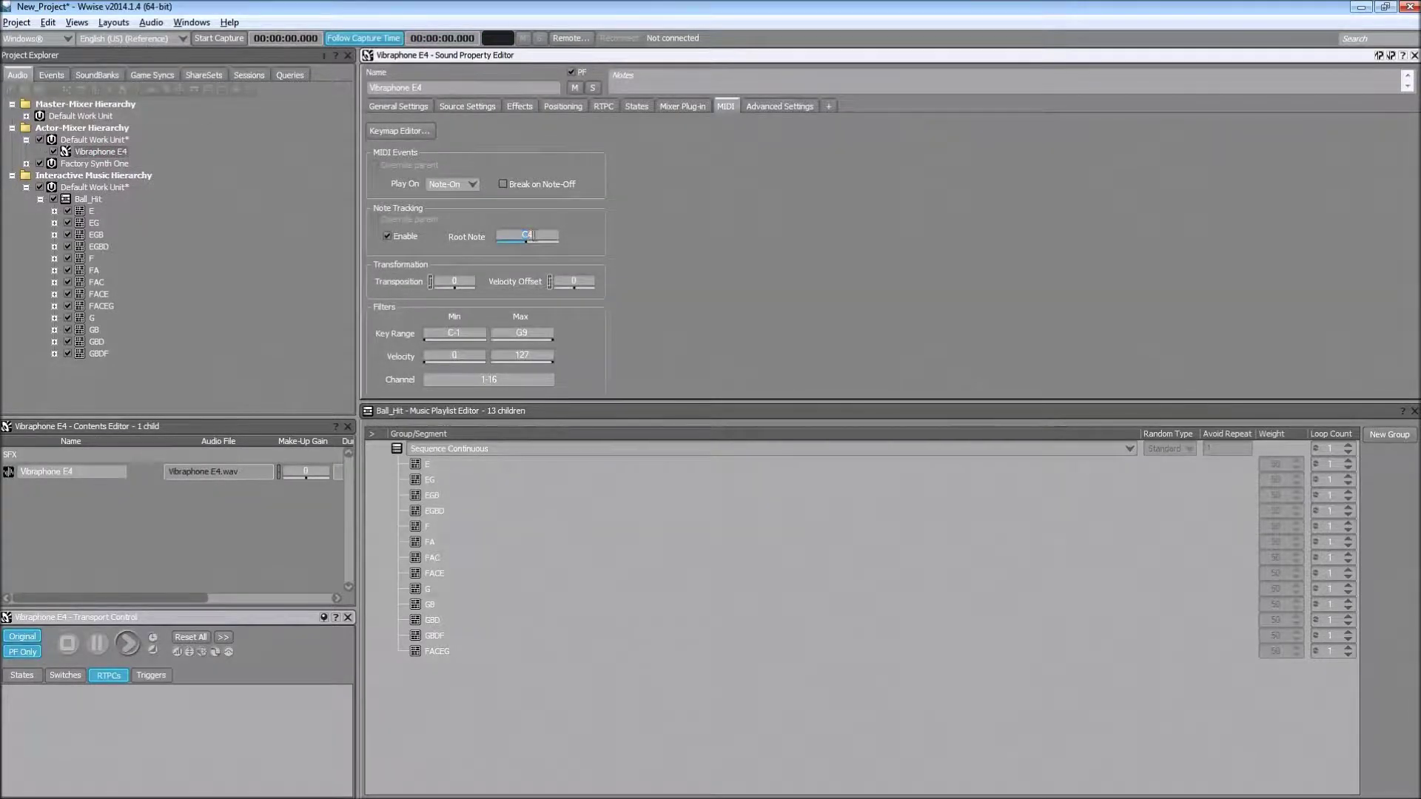
click(411, 108)
- Set Vibraphone E4's voice volume to -20 and save the project
double_click(417, 249)
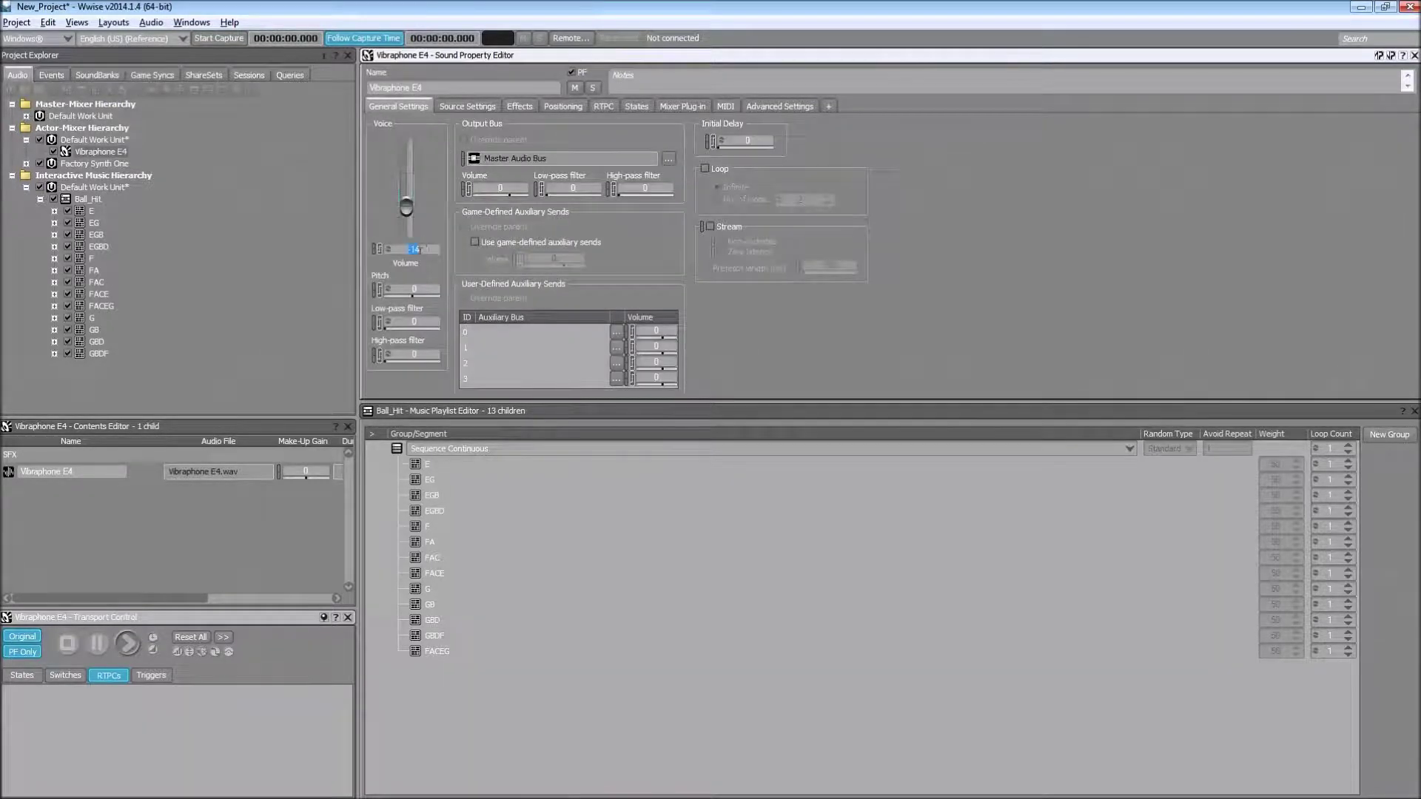
text(-20)
key(Return)
click(93, 199)
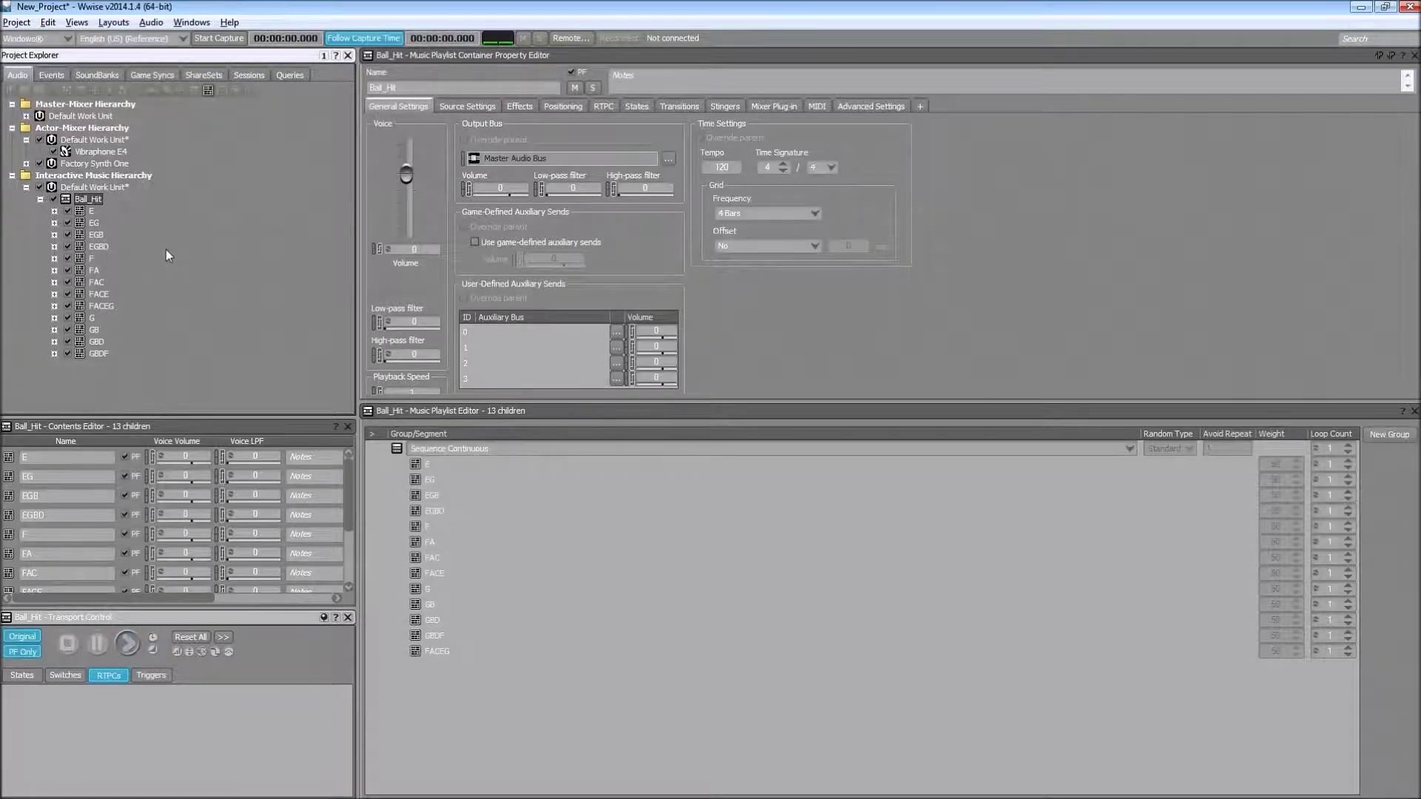
key(ctrl+s)
- Switch Ball_Hit's playlist group to Sequence Step, play it through, and save
click(559, 449)
click(491, 469)
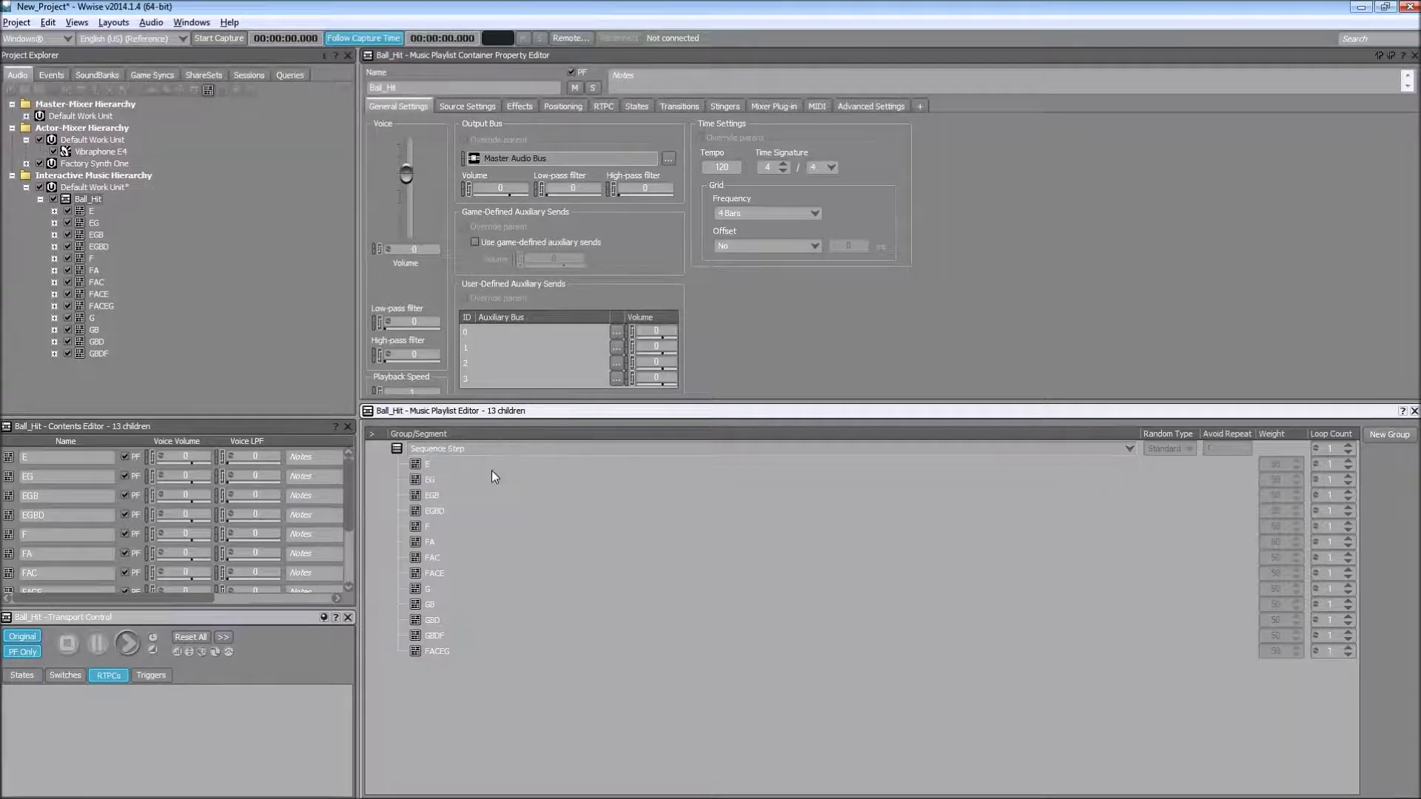
click(95, 200)
key(space)
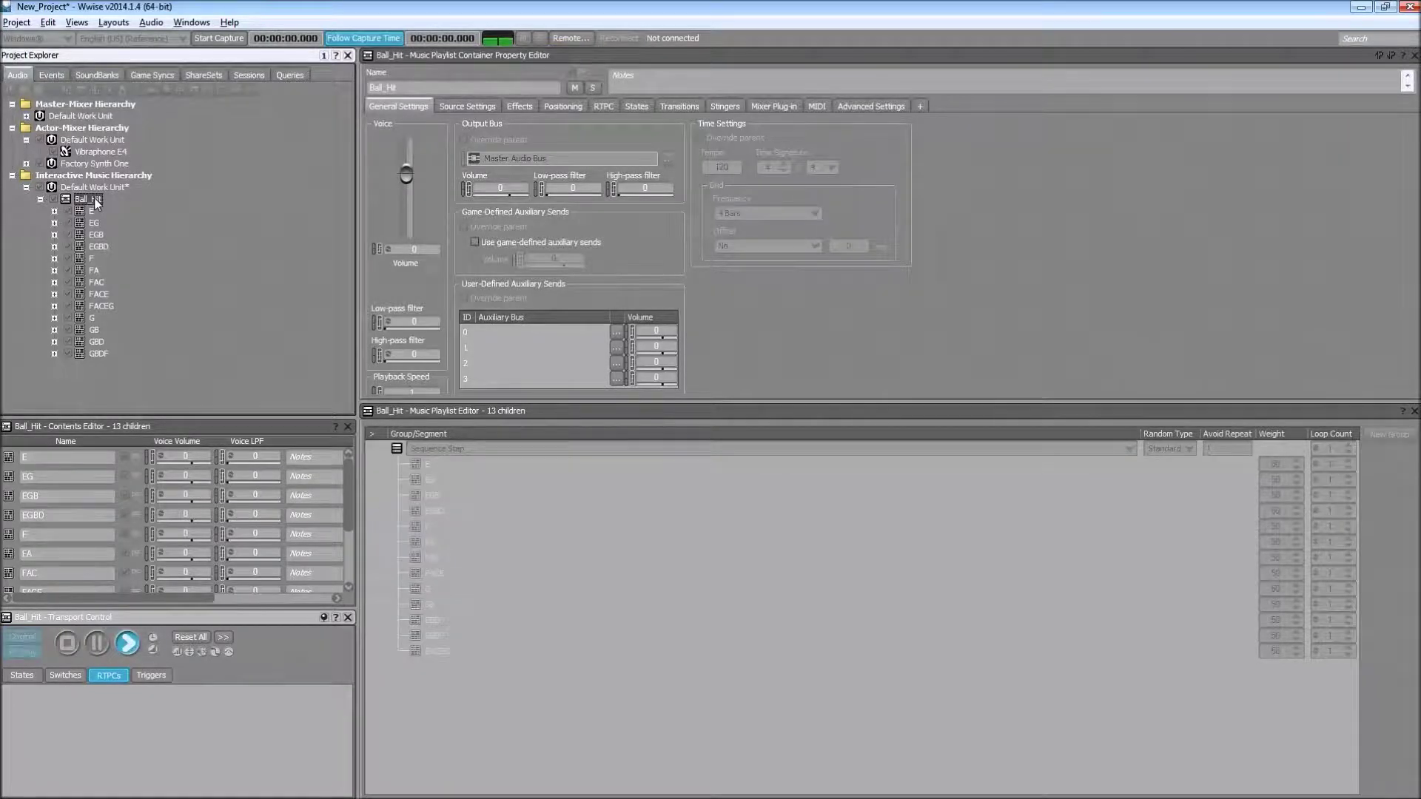
key(ctrl+s)
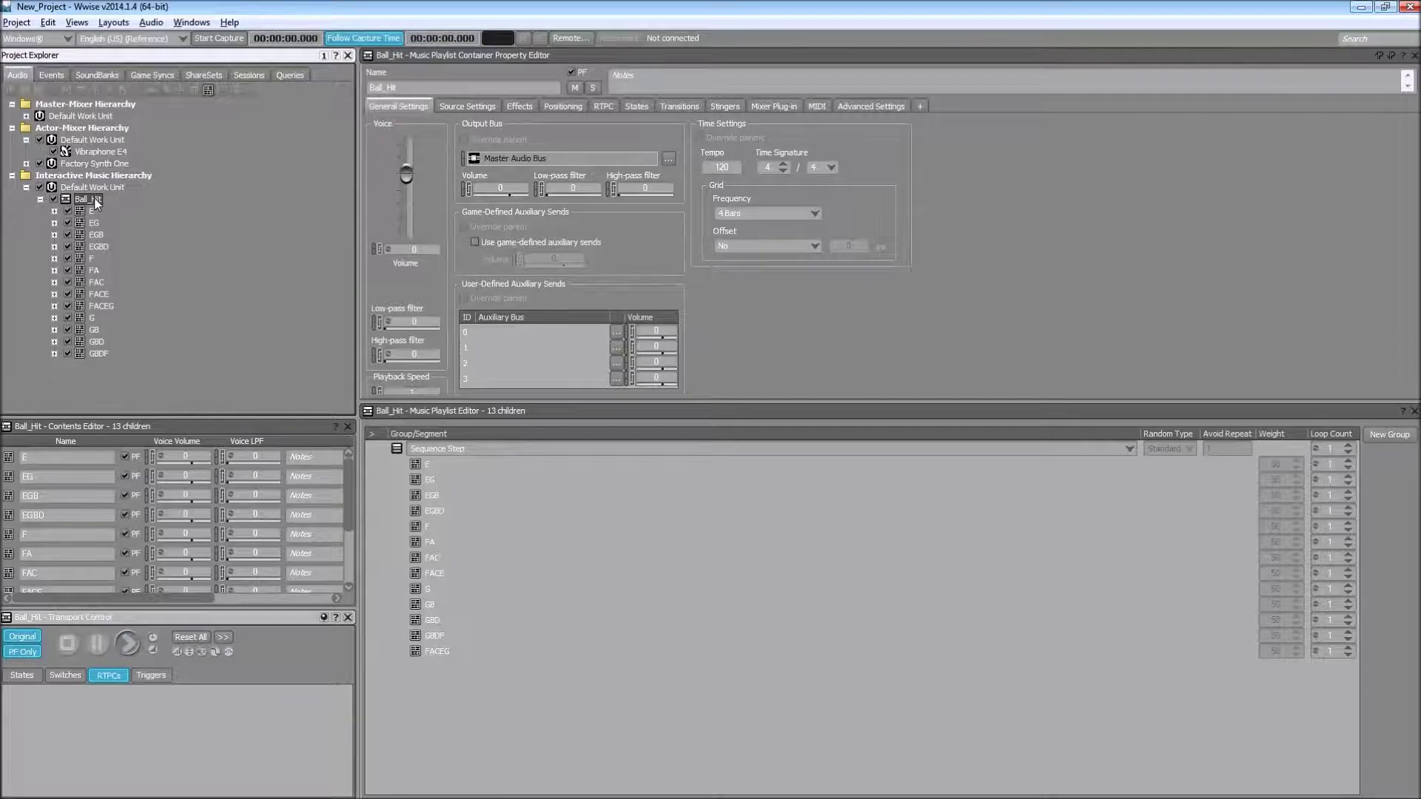
- Retarget the Ball_Hit event's Play action from Vibraphone E4 to the Ball_Hit playlist container
click(59, 73)
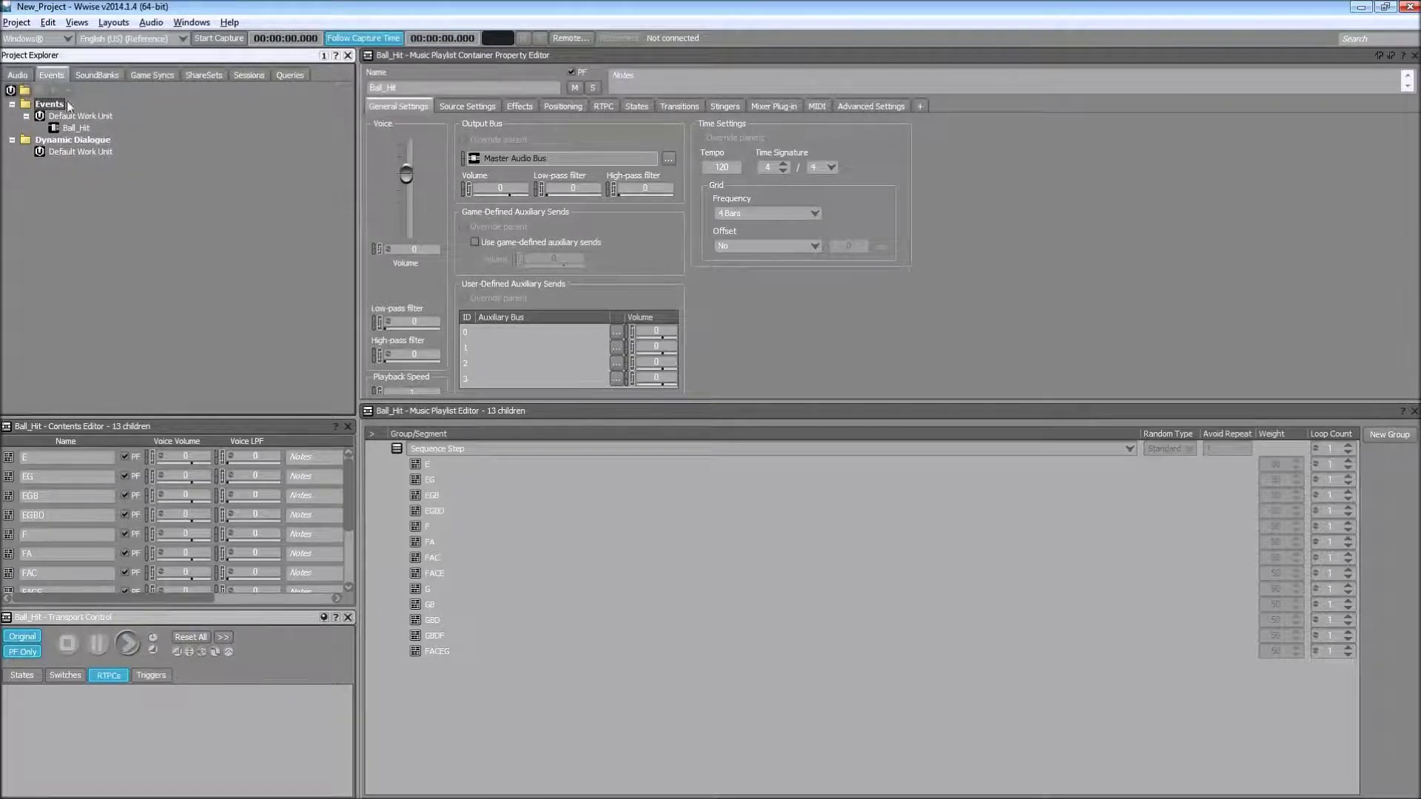
click(74, 128)
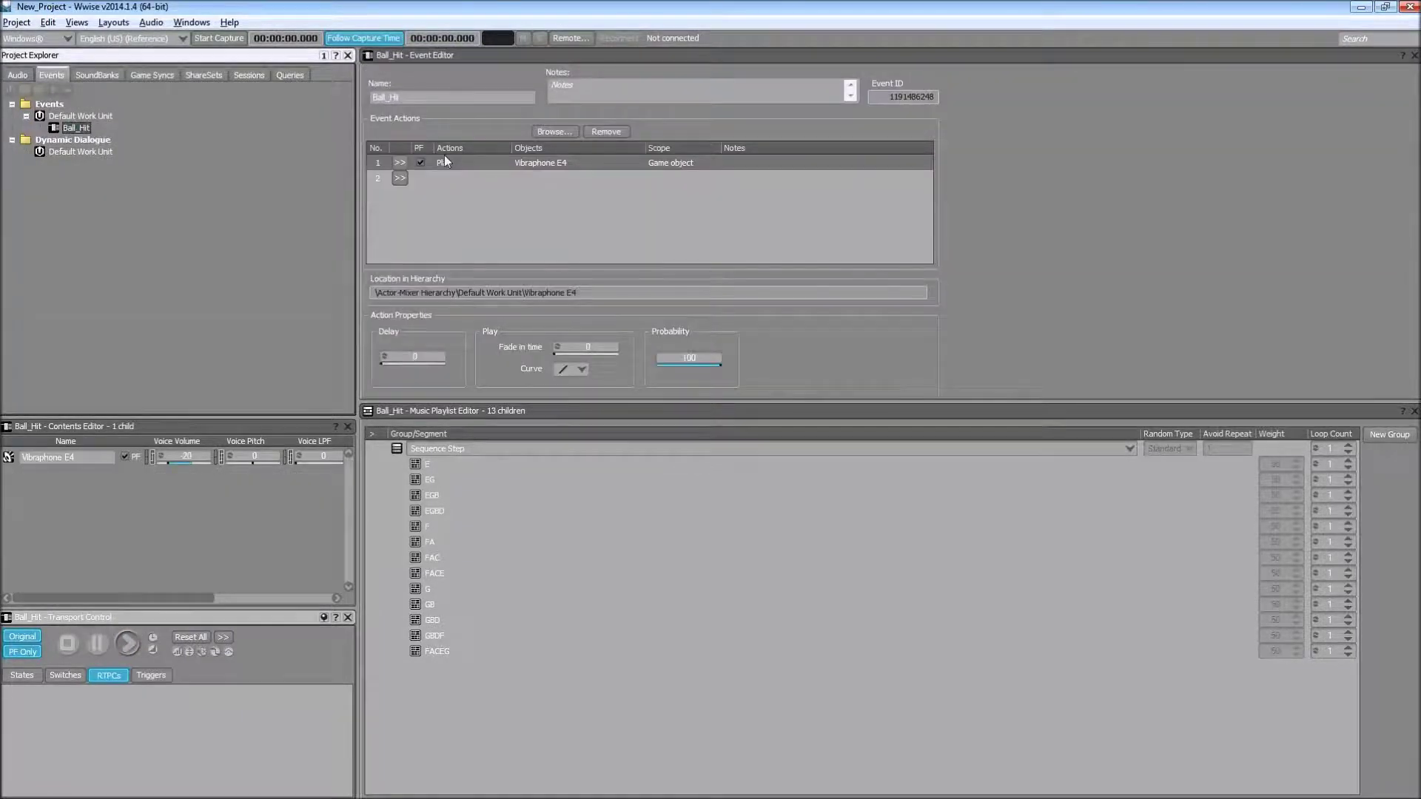
click(548, 166)
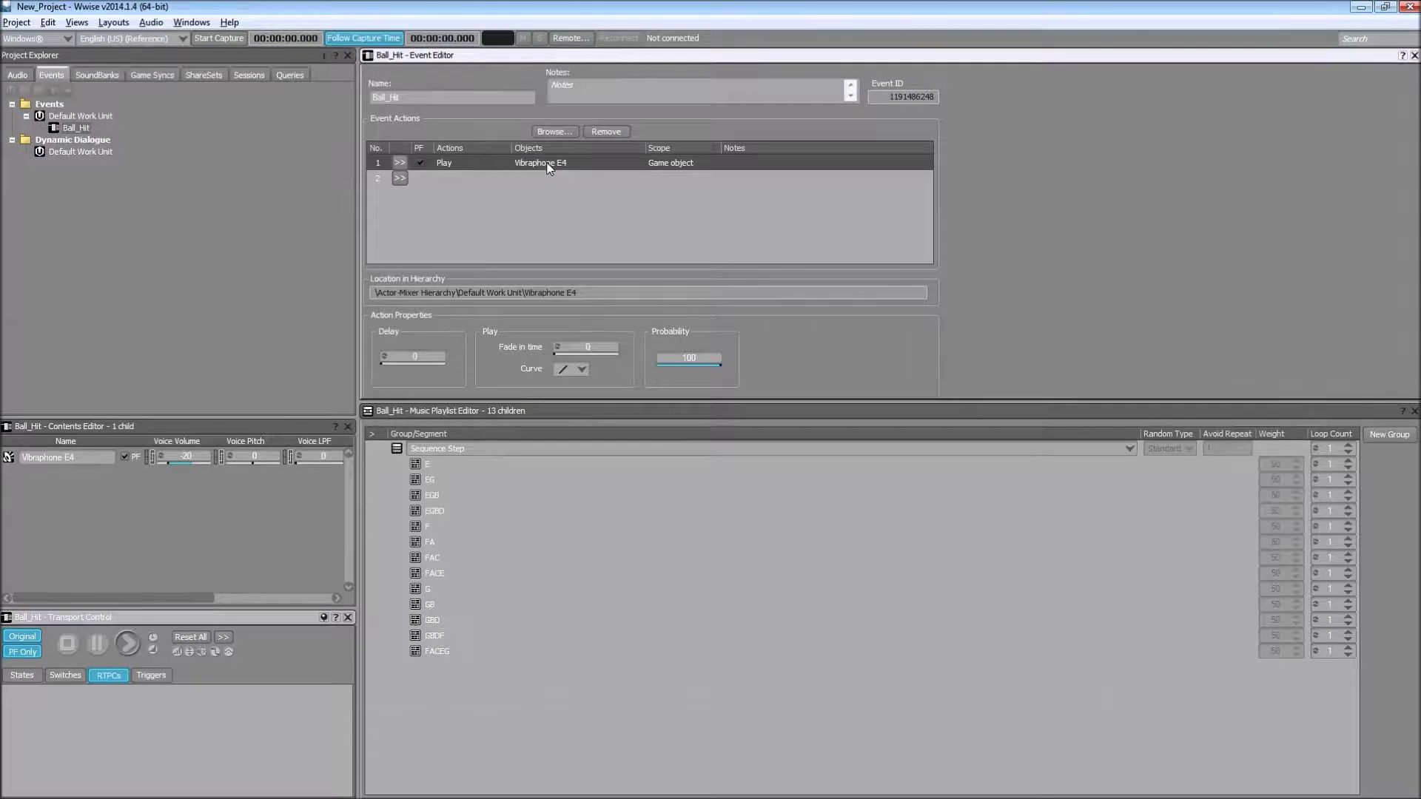
click(593, 135)
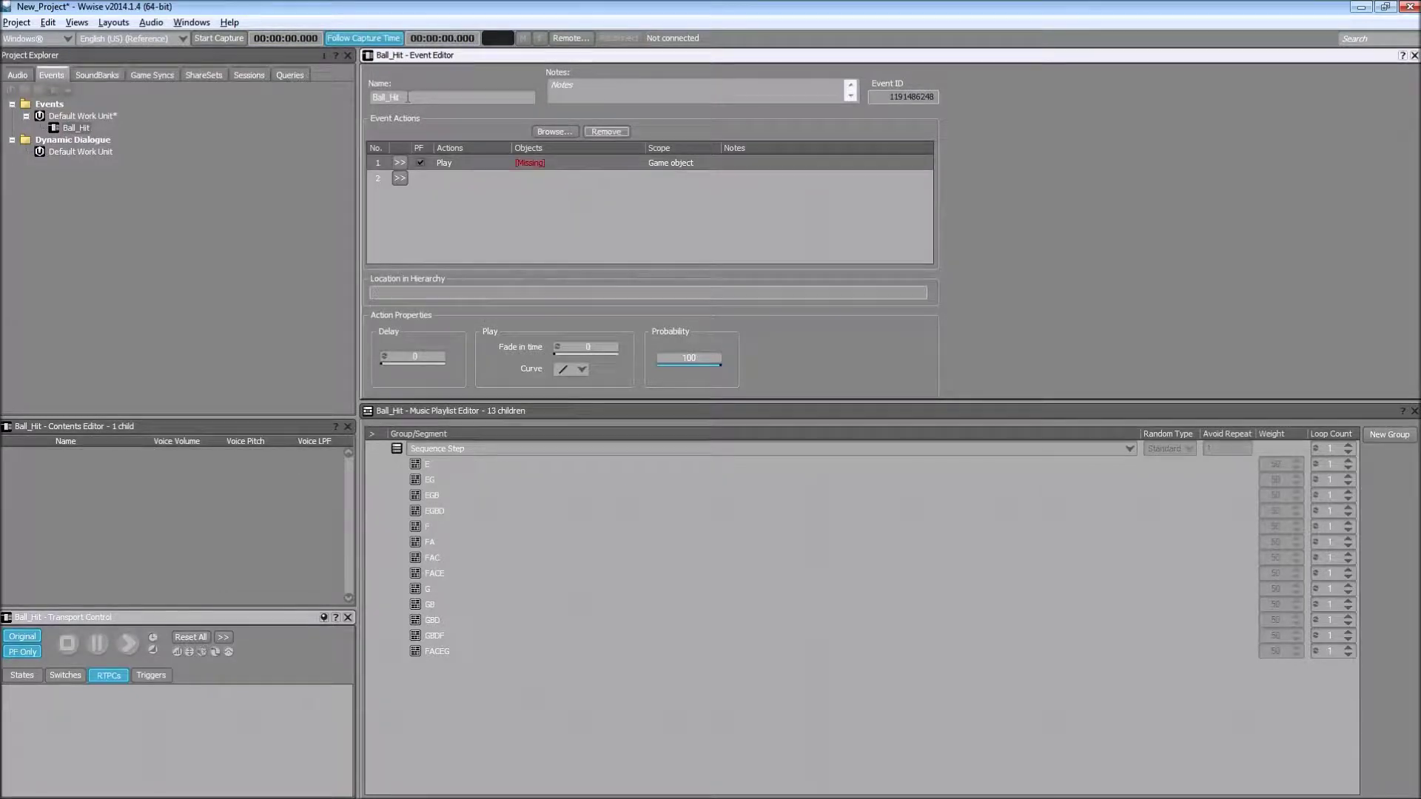
click(20, 75)
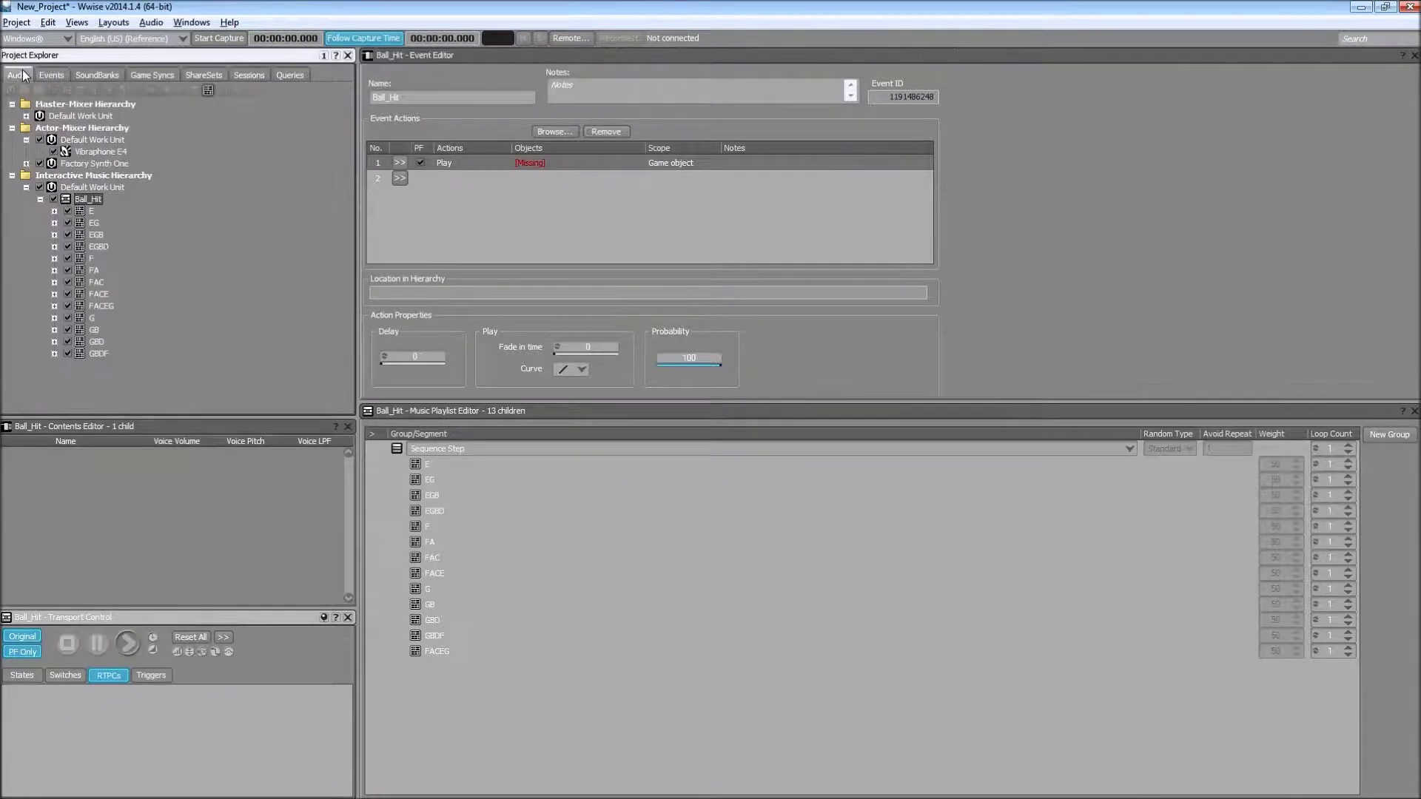
drag(101, 208, 548, 166)
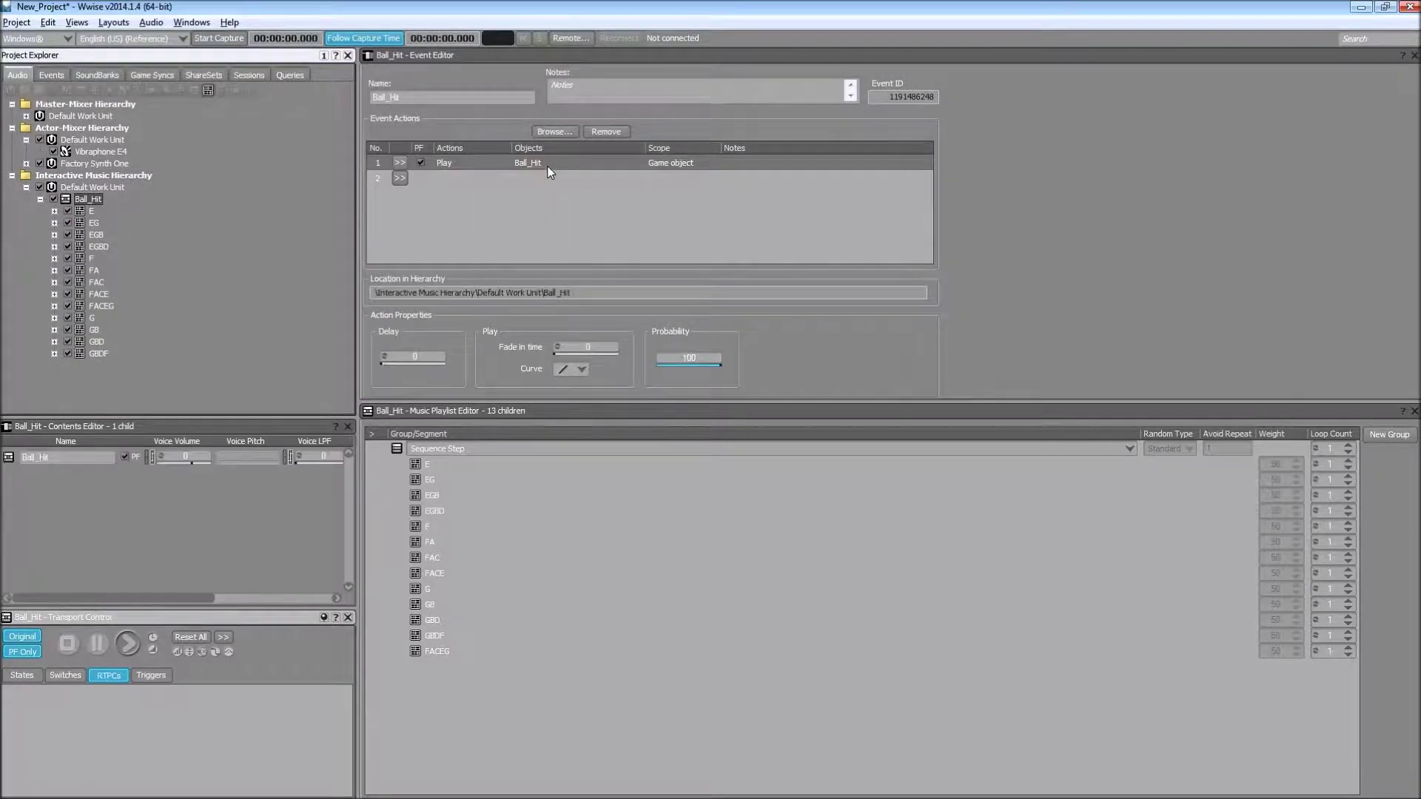
click(540, 162)
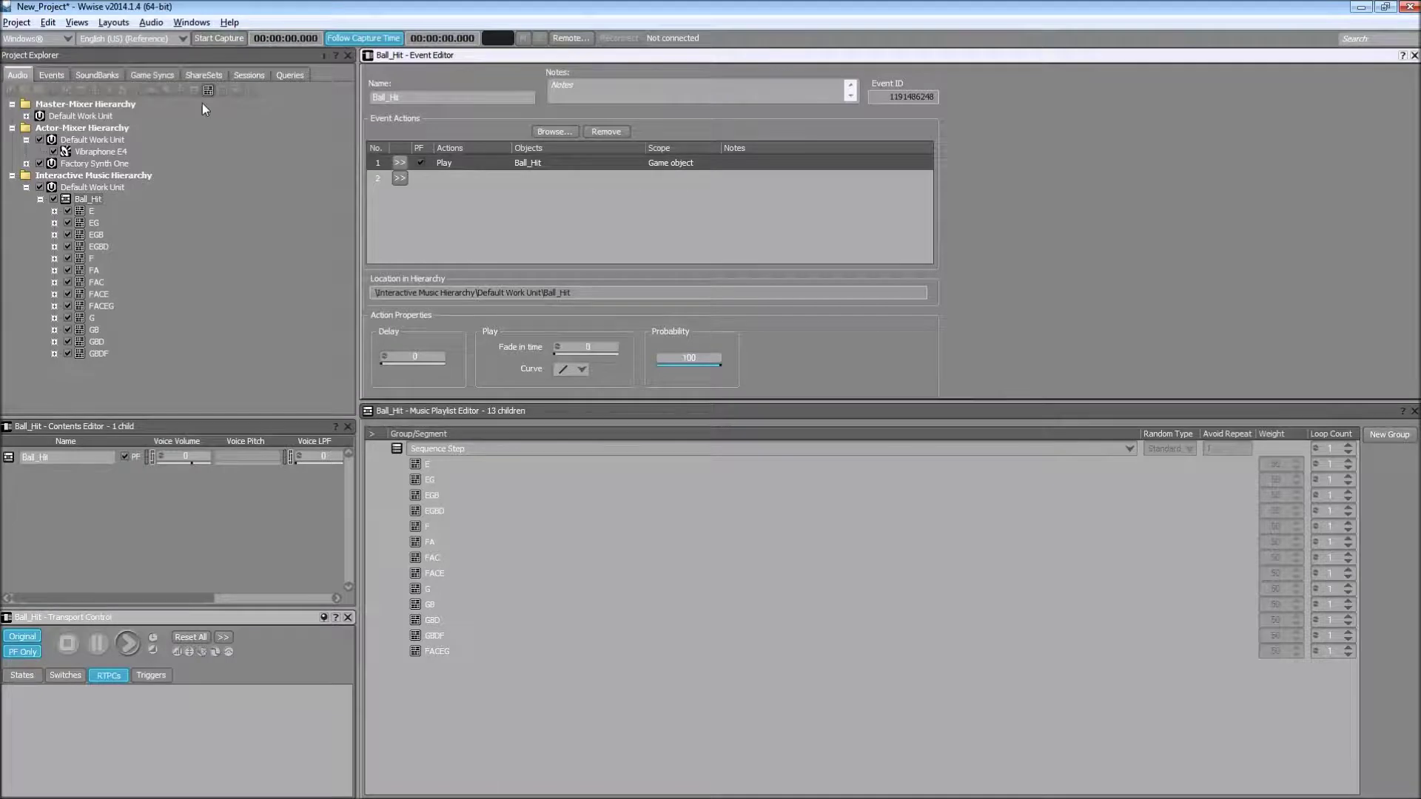
- Preview the Ball_Hit event twice to check it plays the playlist
click(68, 74)
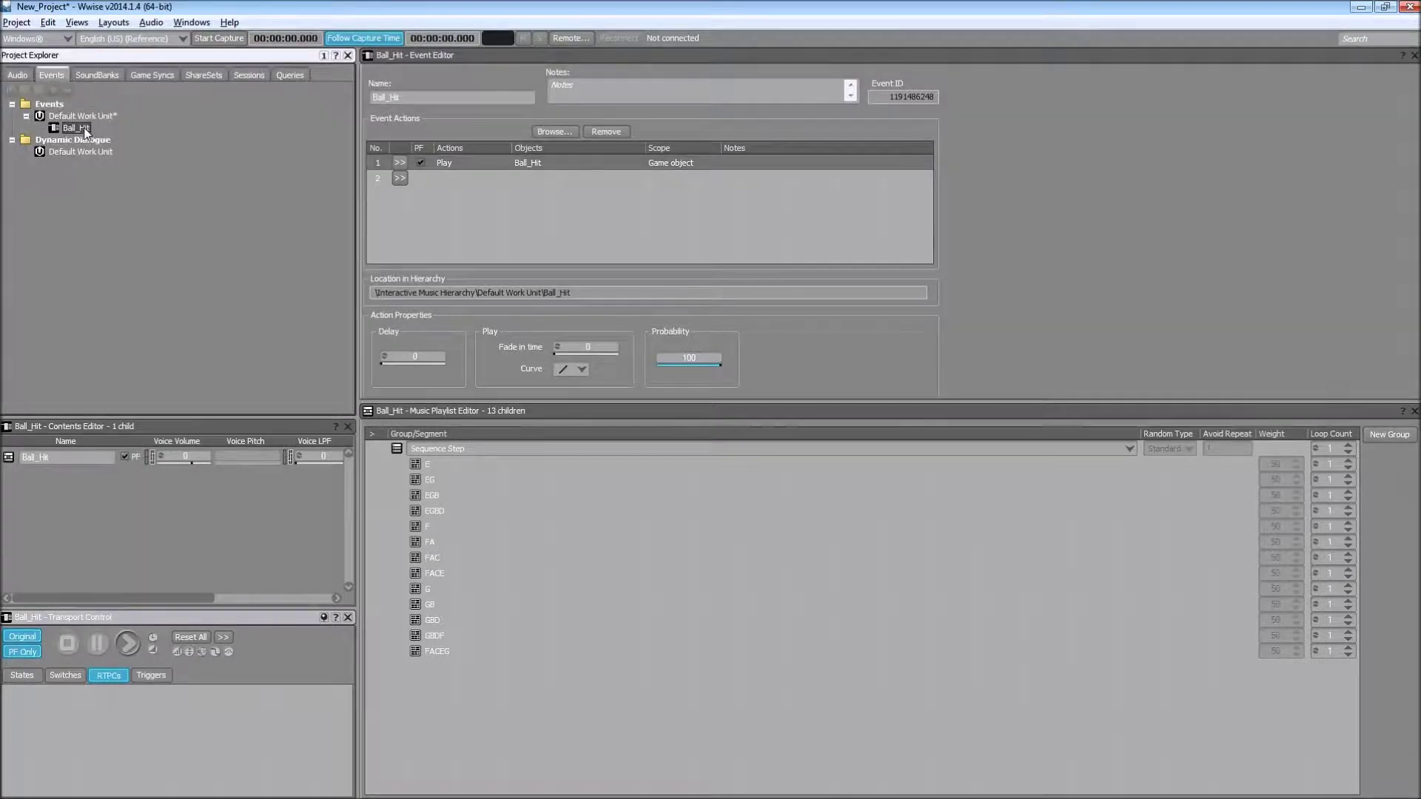
key(space)
click(74, 129)
key(space)
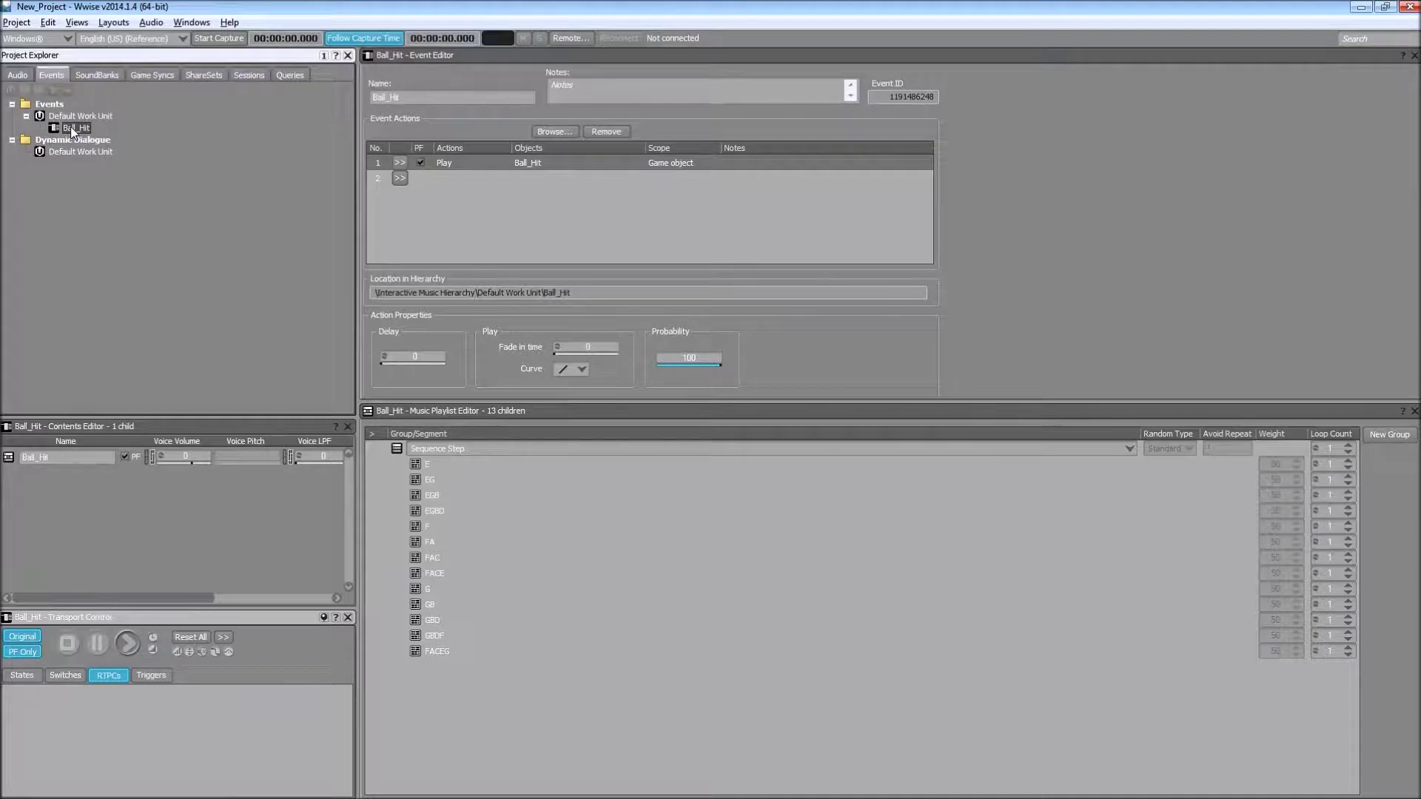
click(28, 72)
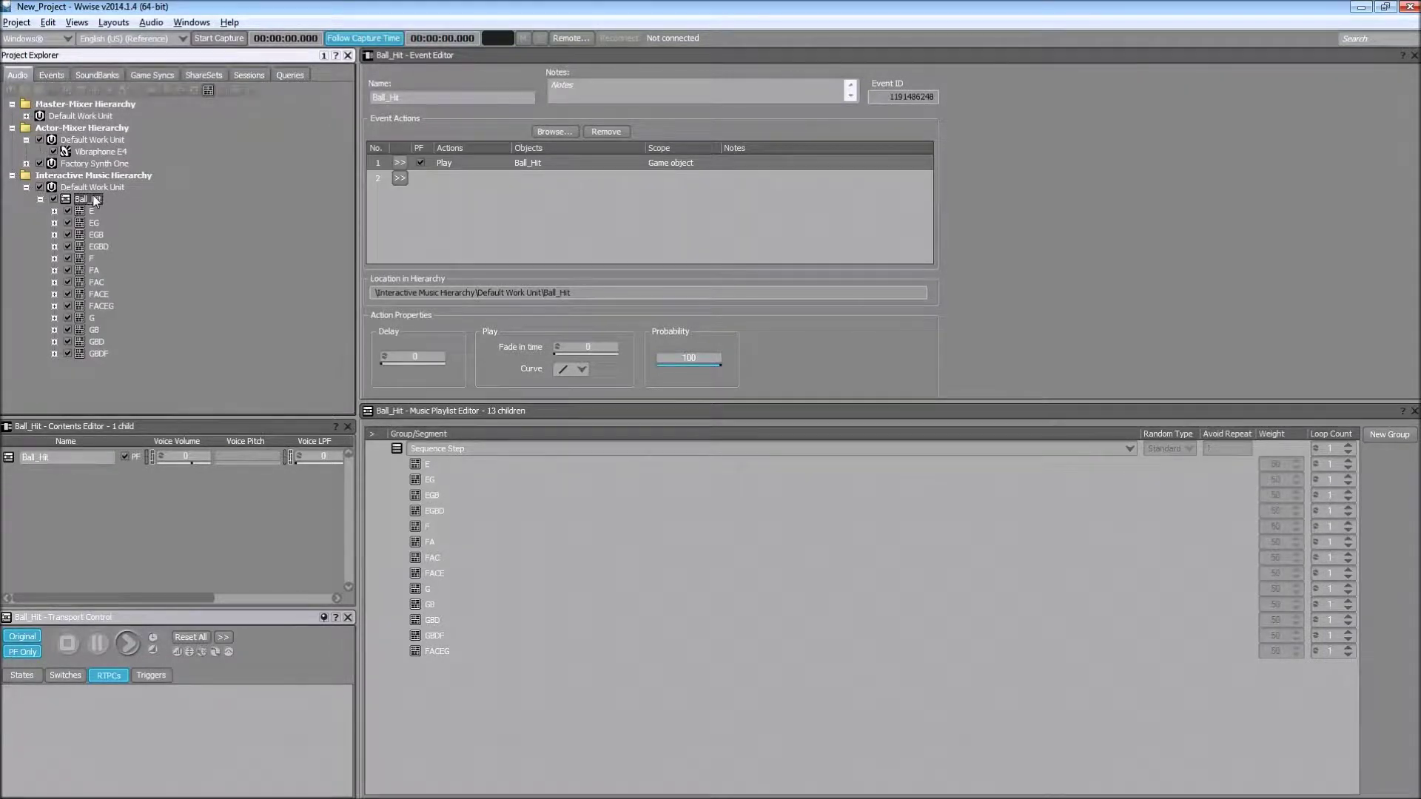
- In the F7 SoundBank layout, remove the Ball_Hit event from MAIN's Hierarchy Inclusion
key(space)
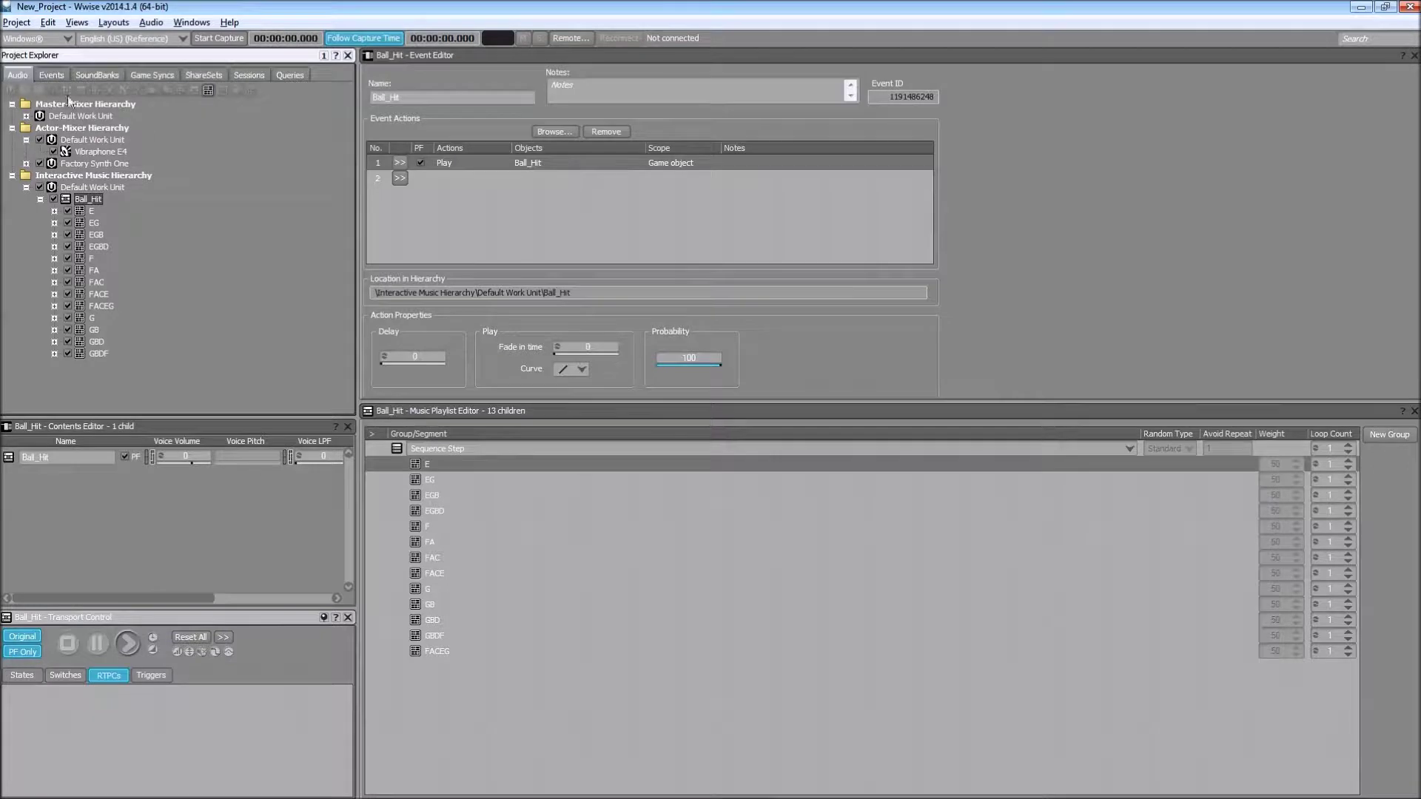
key(F7)
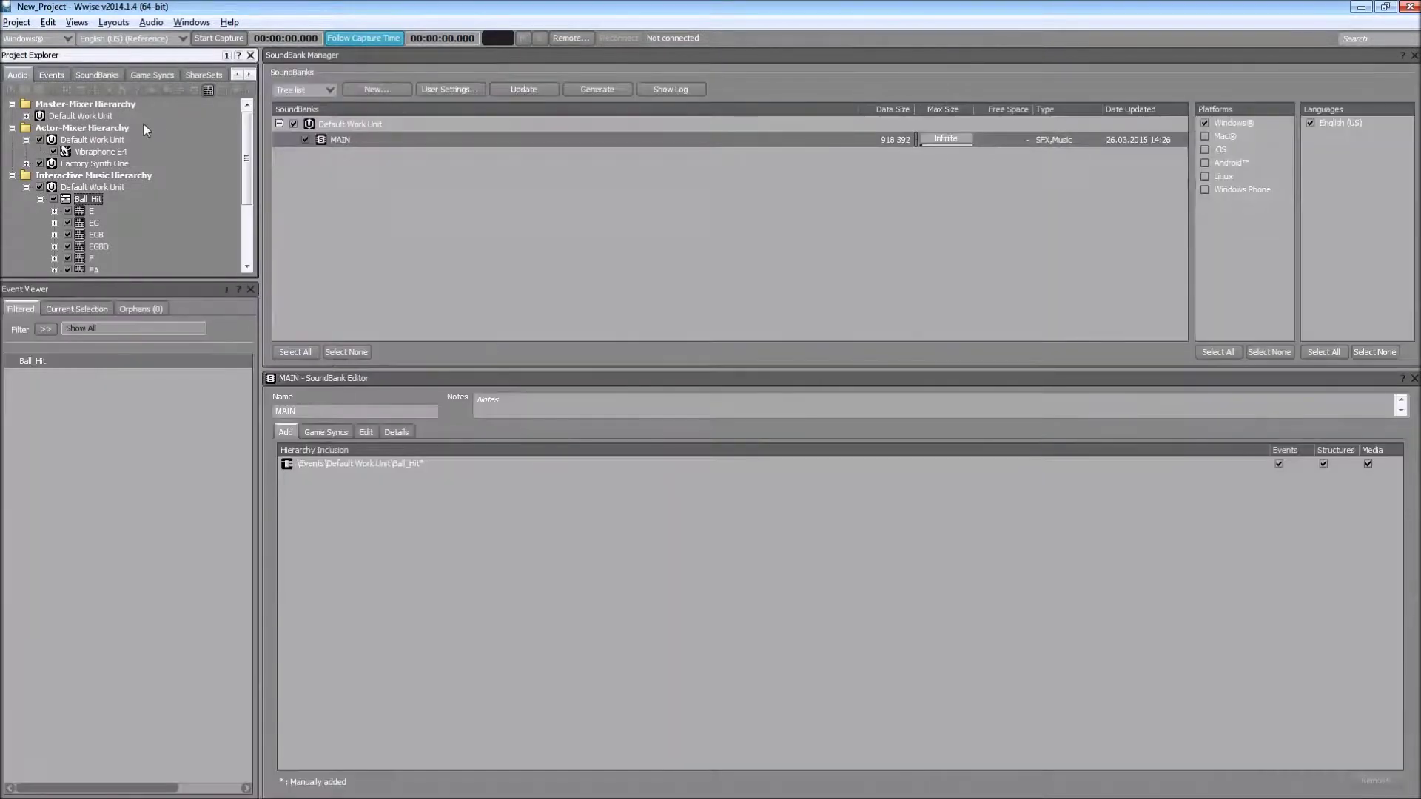
click(350, 144)
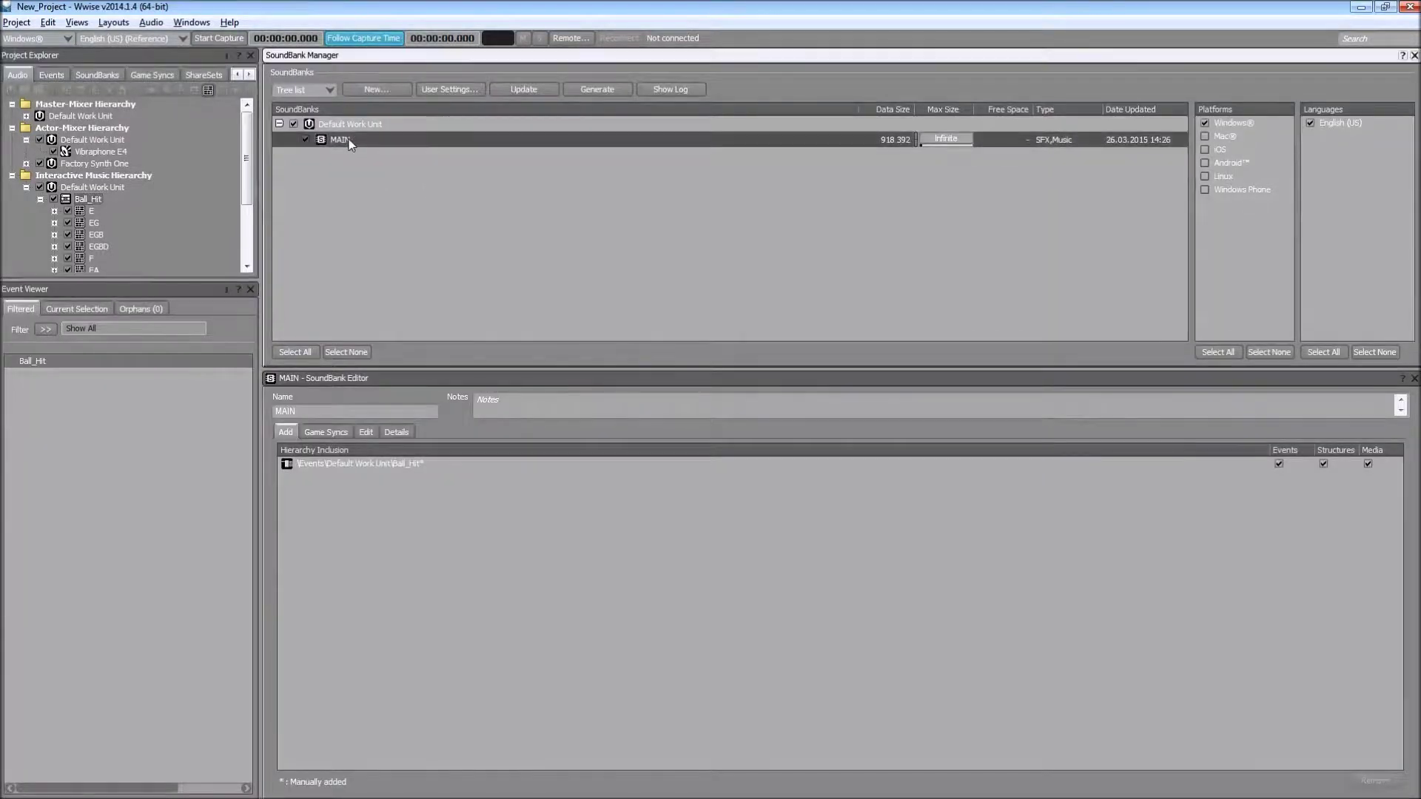
click(332, 464)
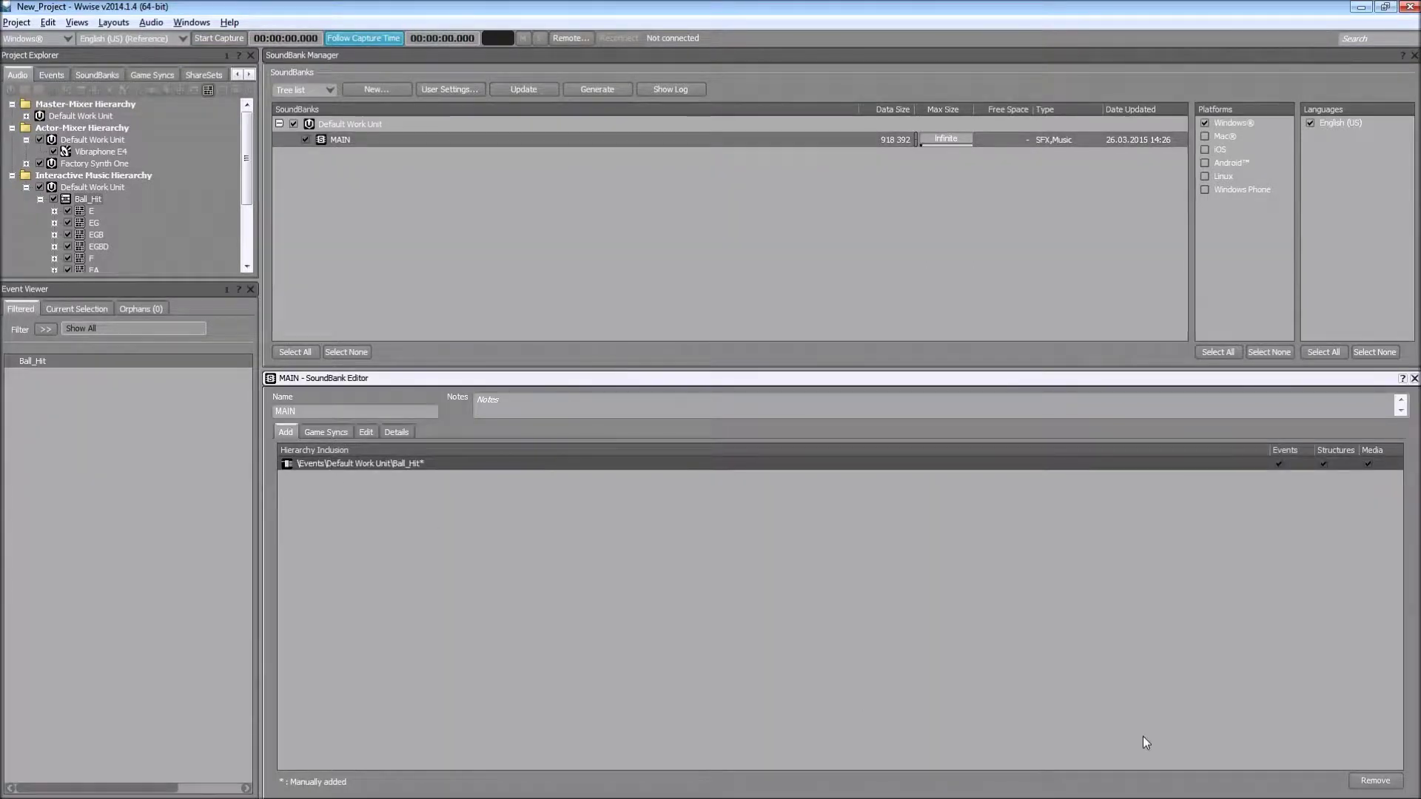
click(1360, 781)
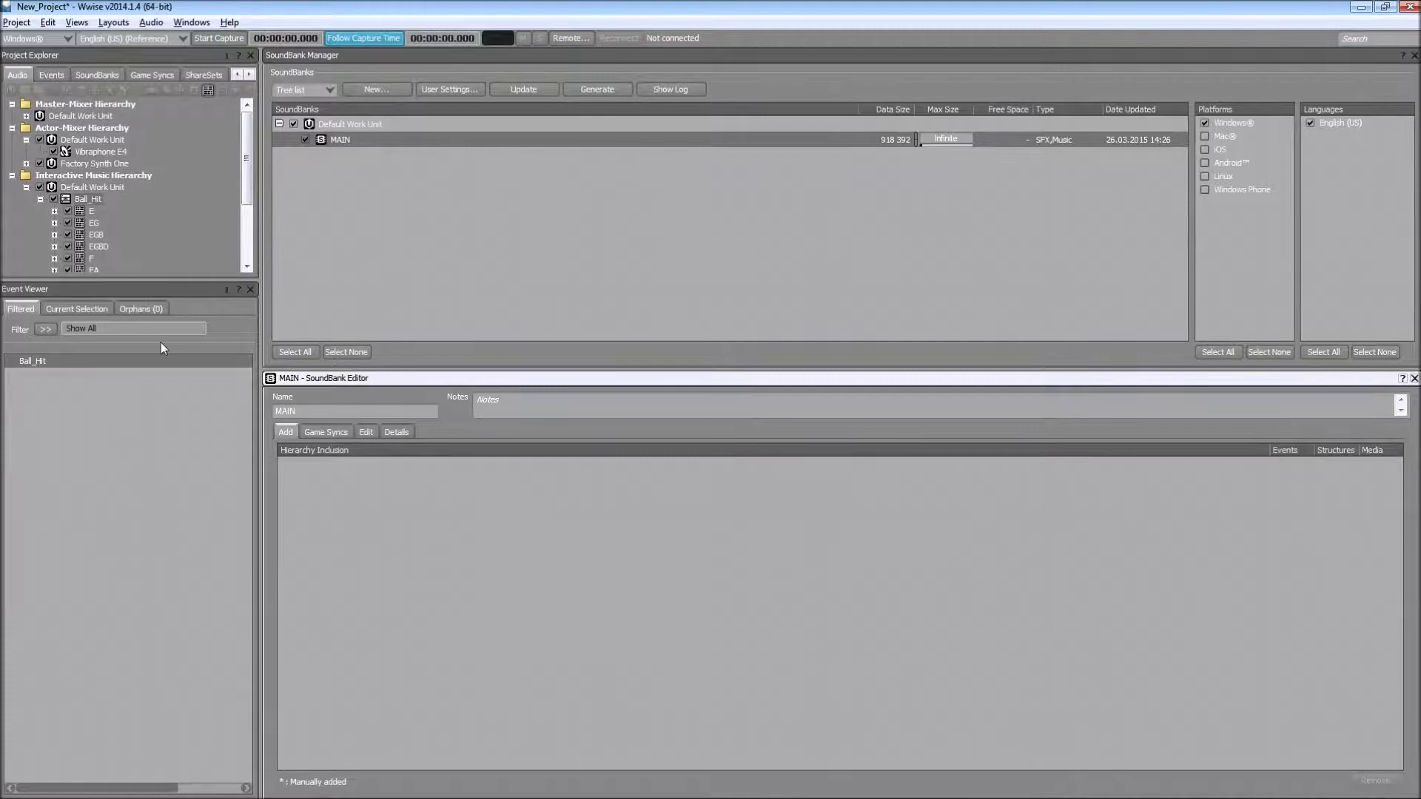
- Add the Ball_Hit event back into MAIN and generate the SoundBank
drag(37, 361, 354, 143)
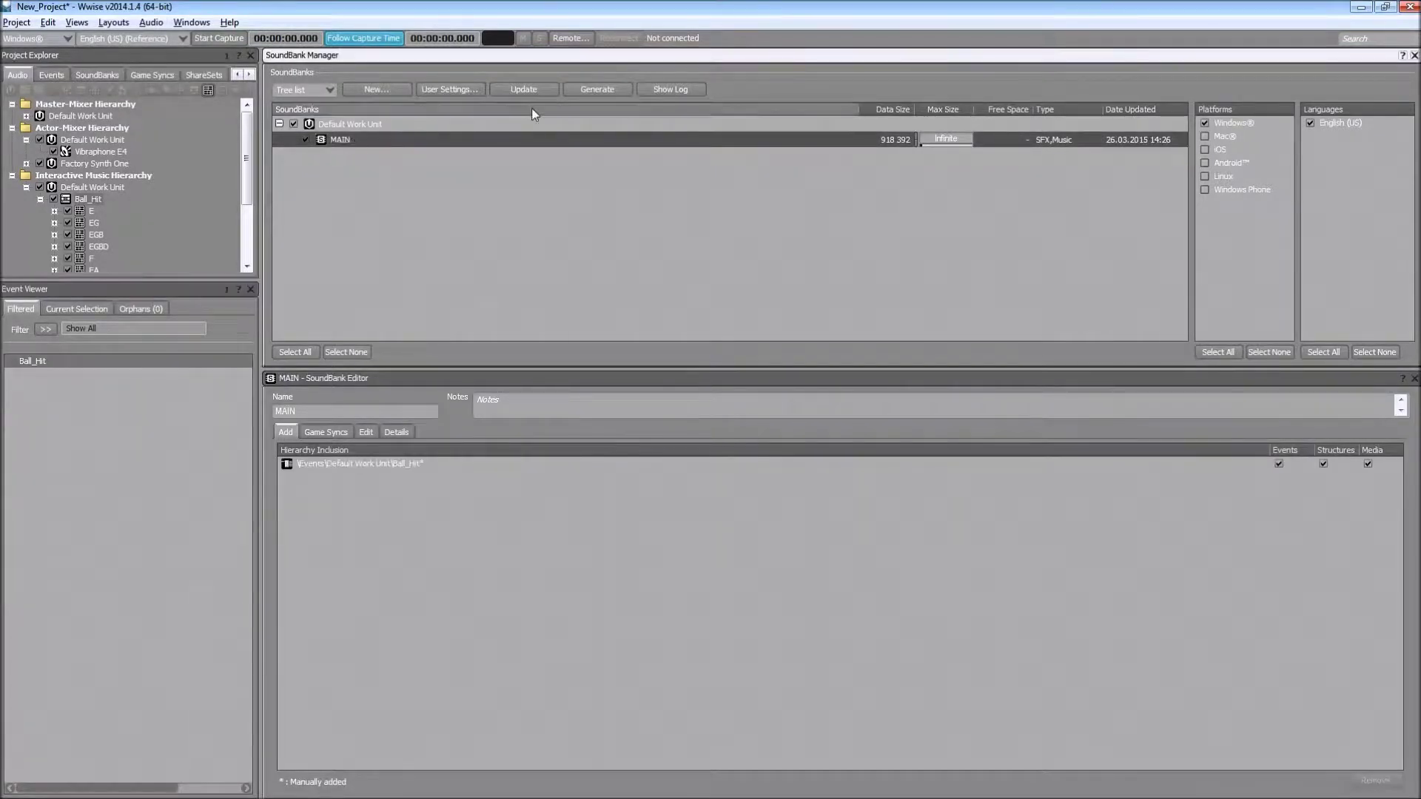
click(597, 91)
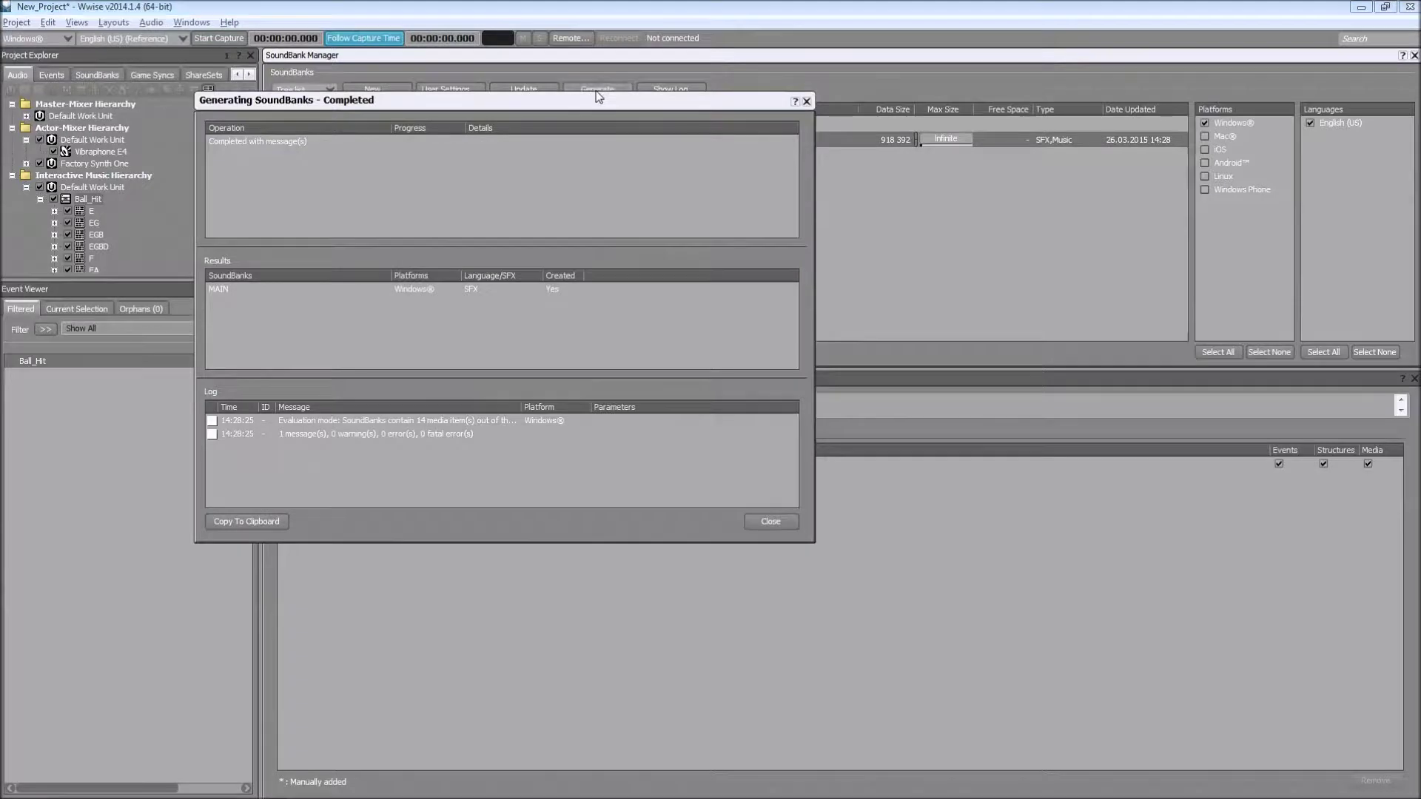
click(760, 521)
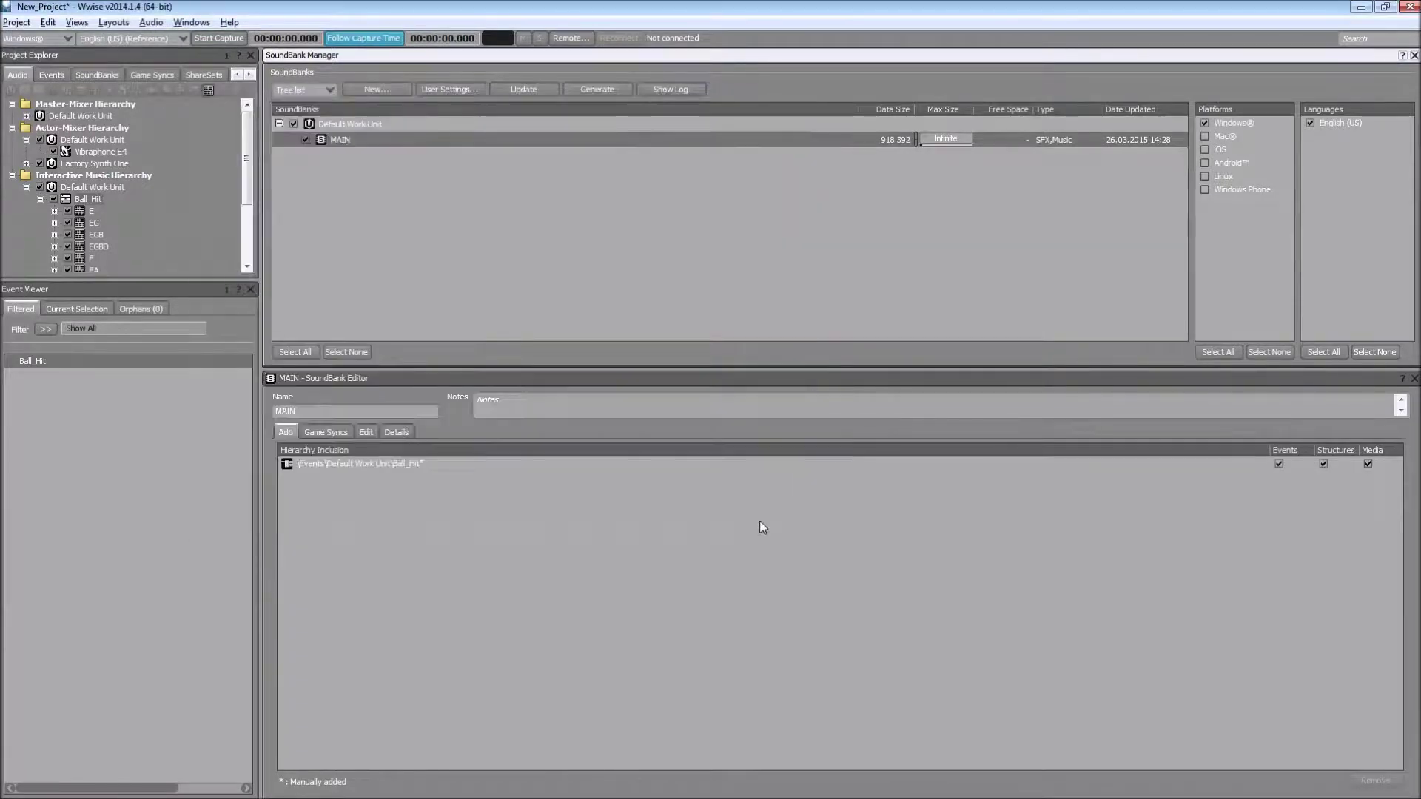
key(alt+Tab)
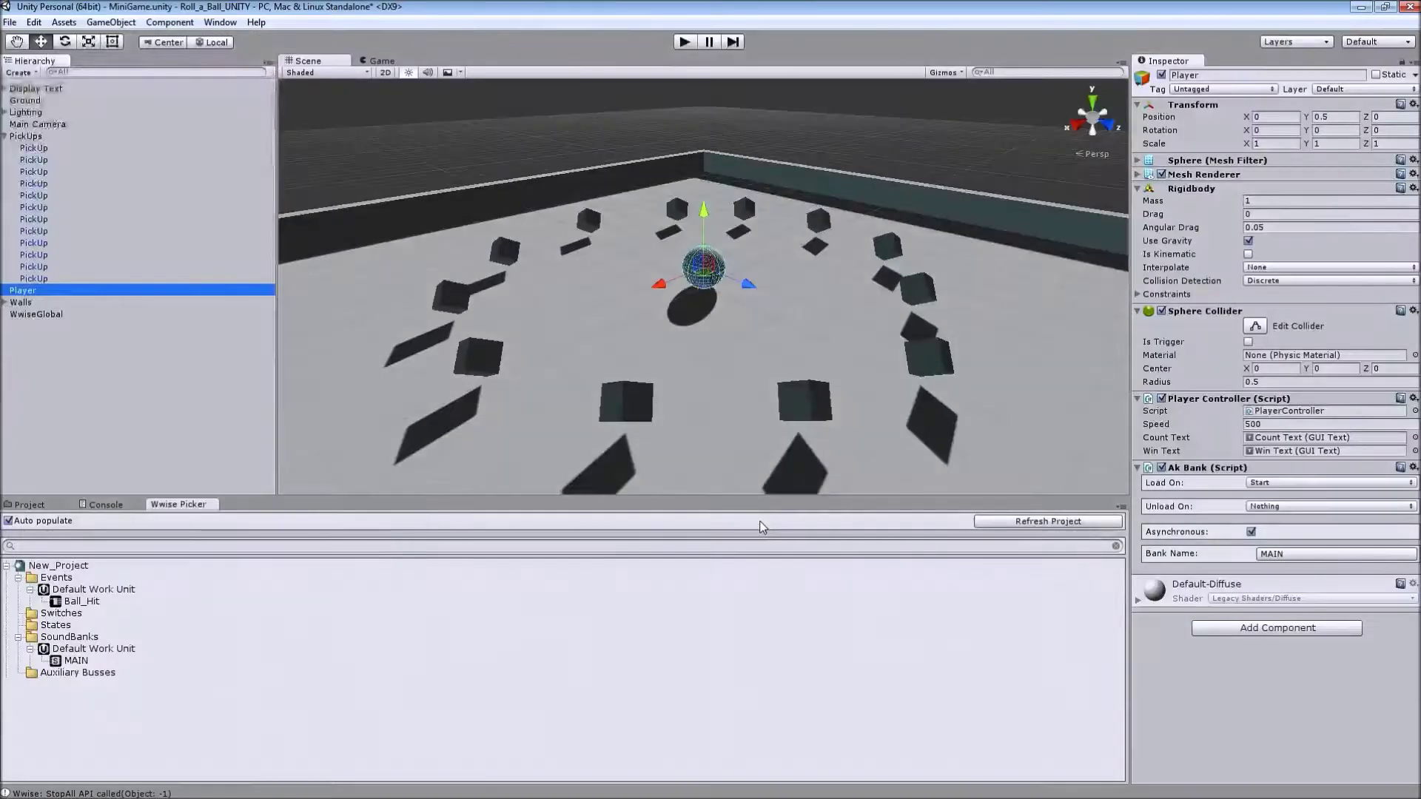
- Refresh the Wwise project in Unity, start Roll-a-Ball, and roll over the first pickups
click(1048, 521)
key(ctrl+p)
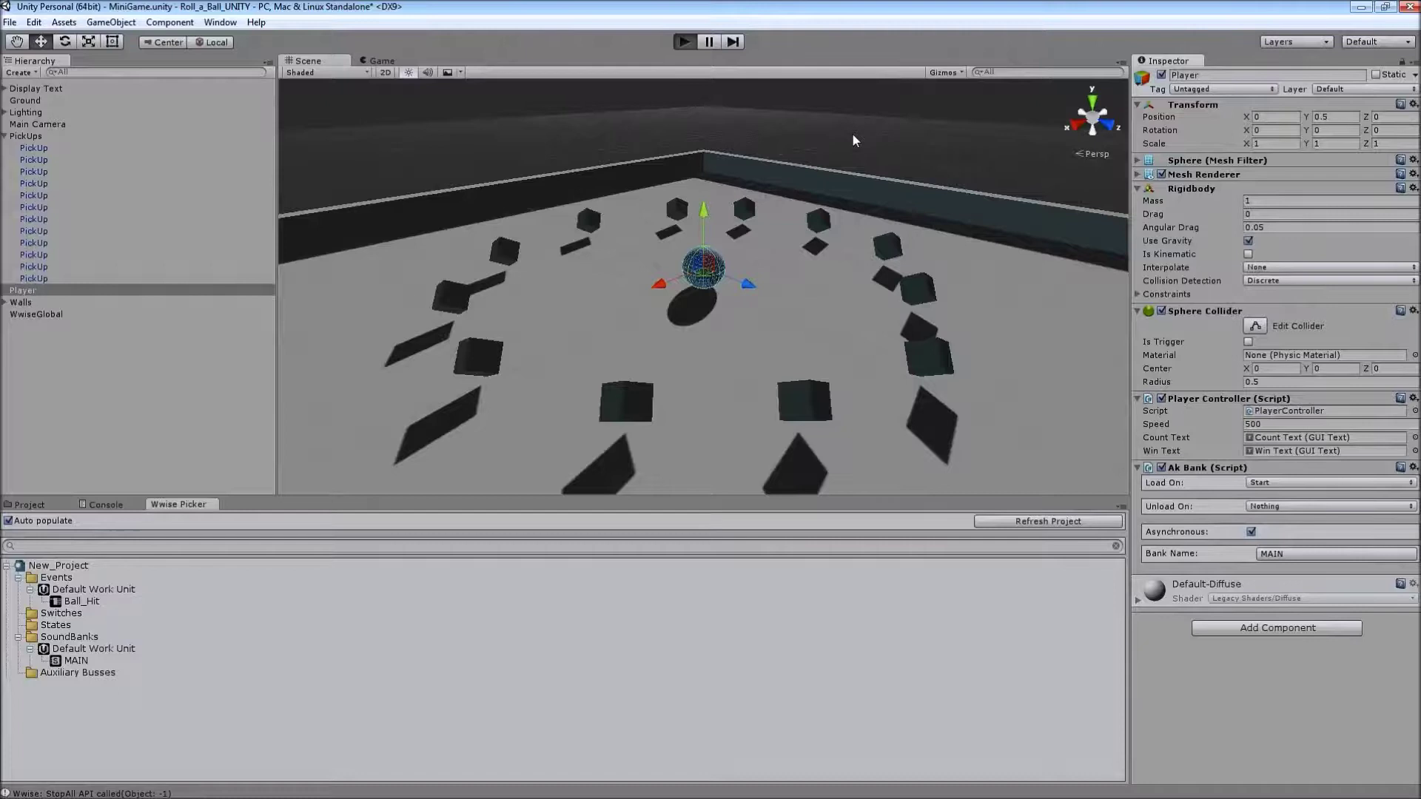
key(Up)
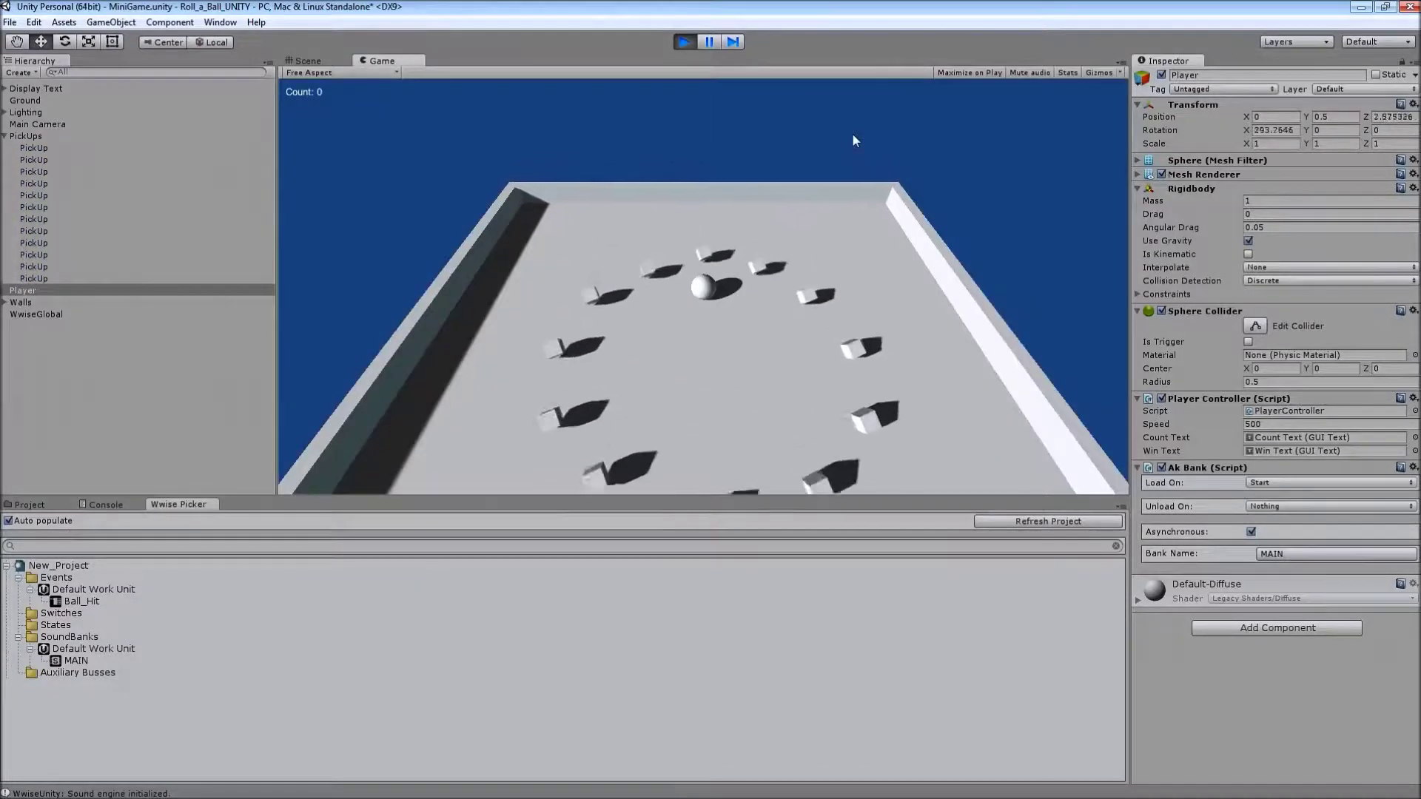
key(Right)
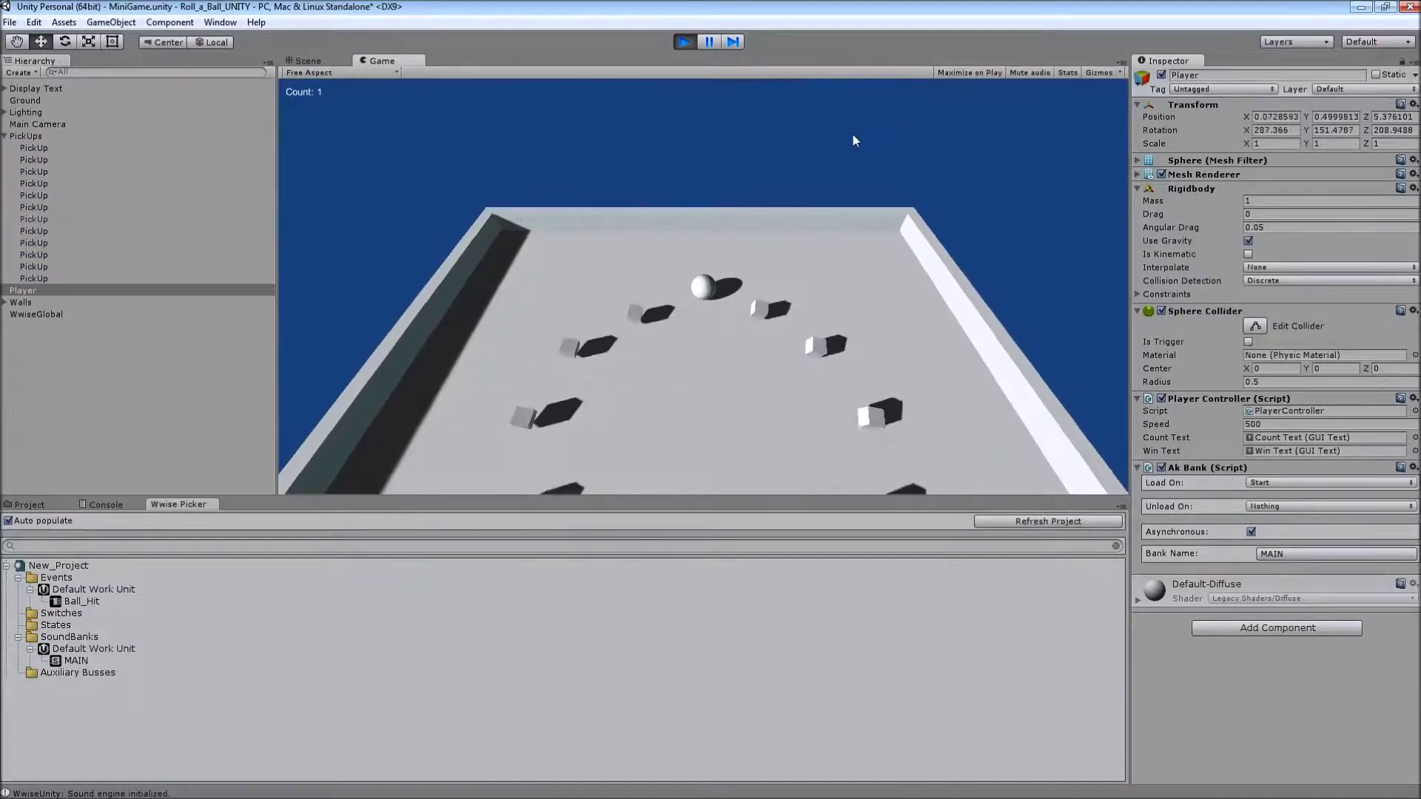
key(Down)
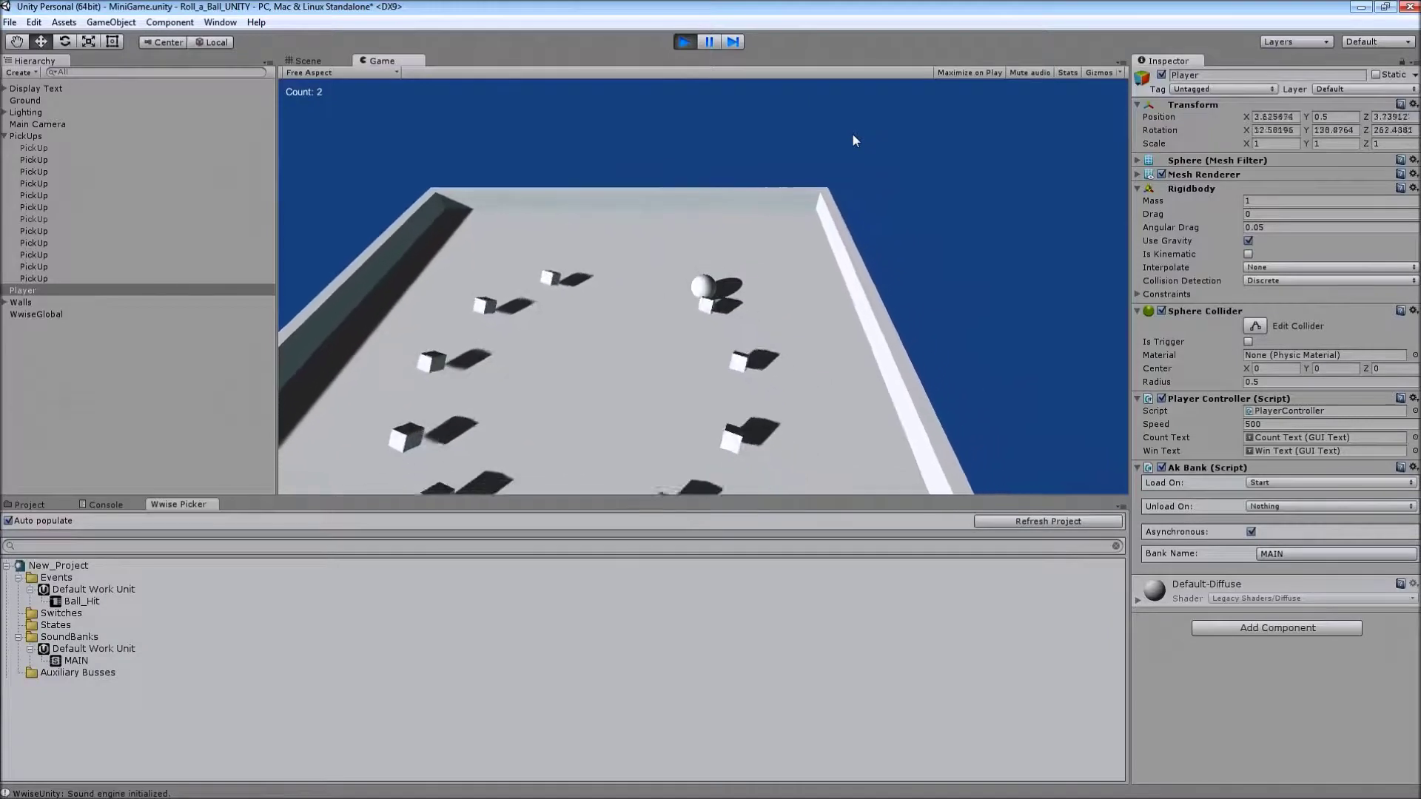
key(Left)
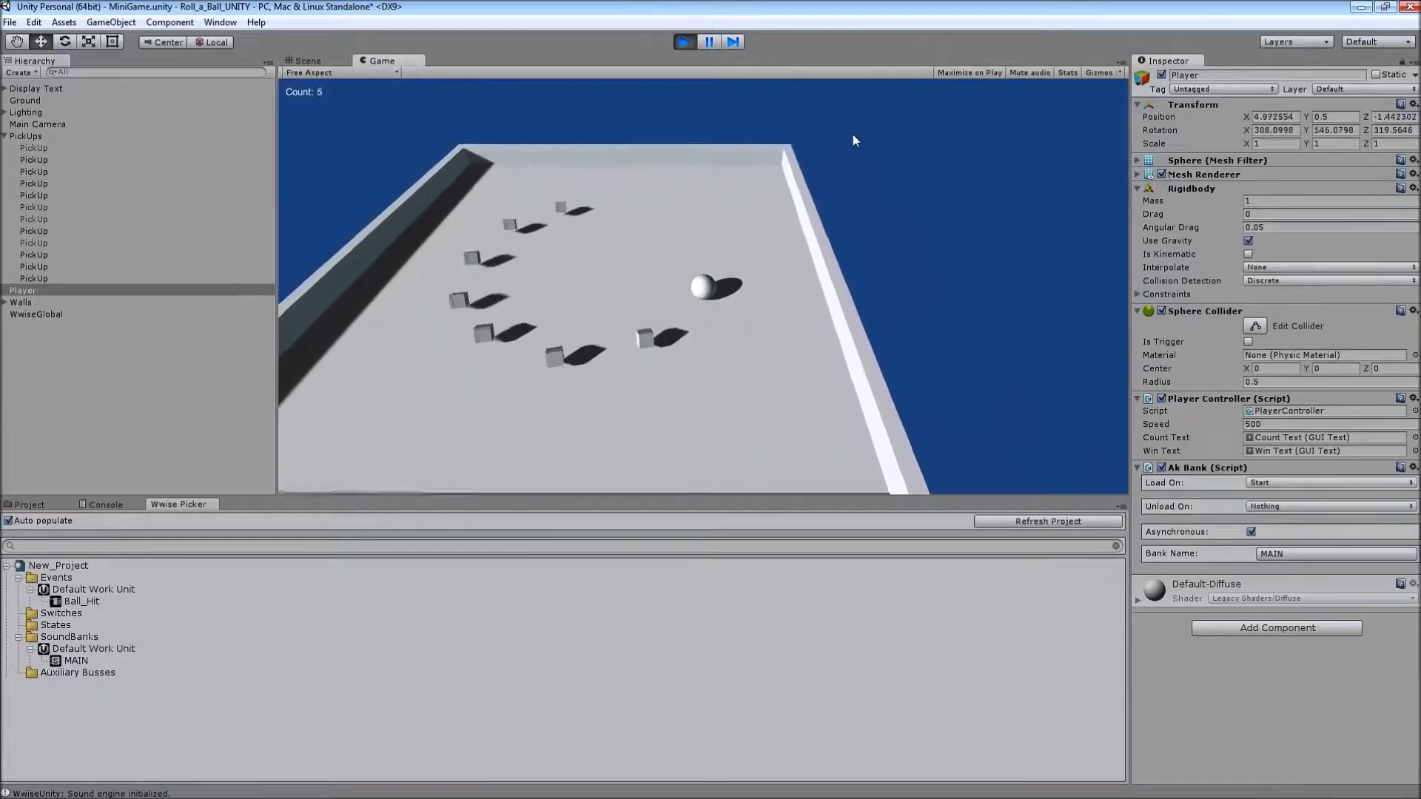
key(Up)
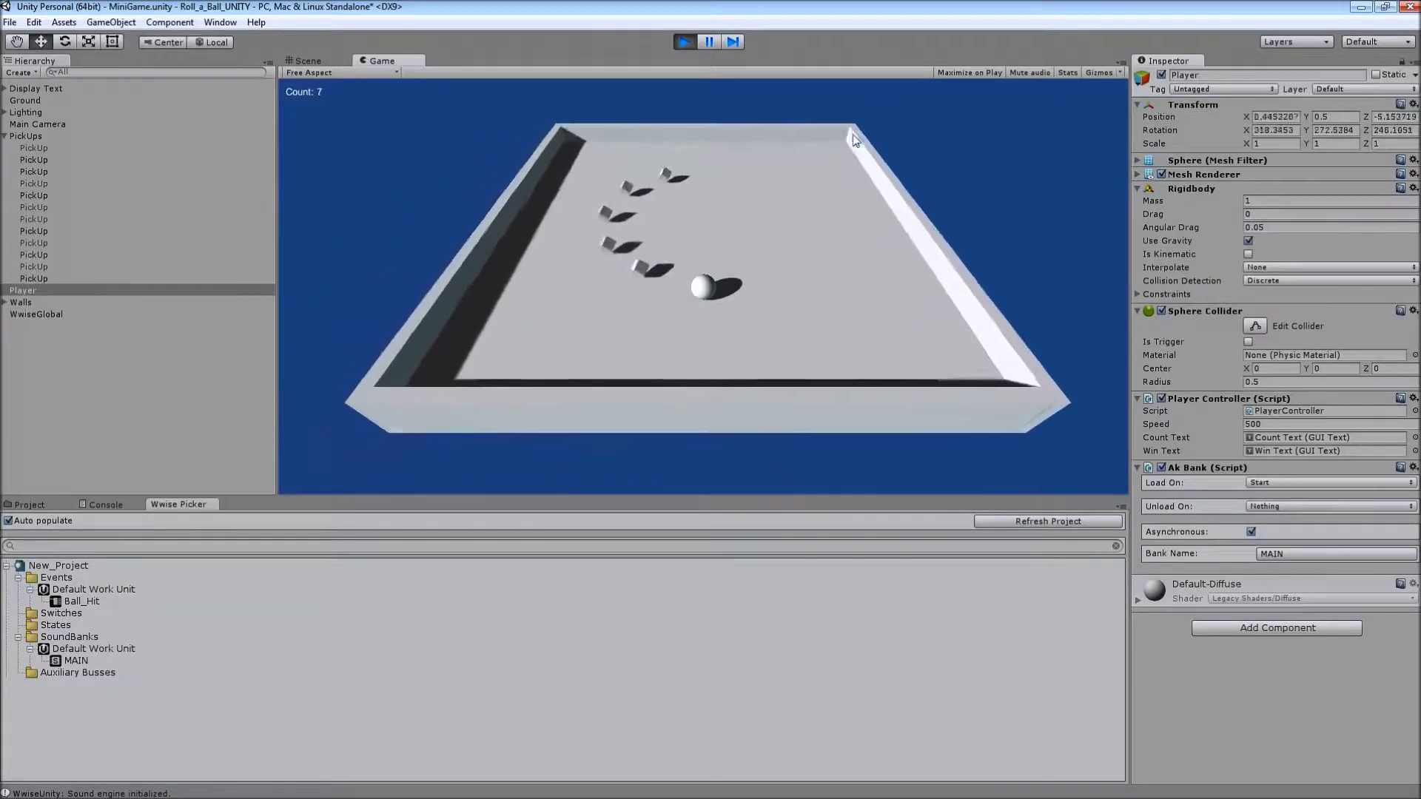
- Collect the remaining pickups until YOU WIN! appears, then stop the game
key(Up)
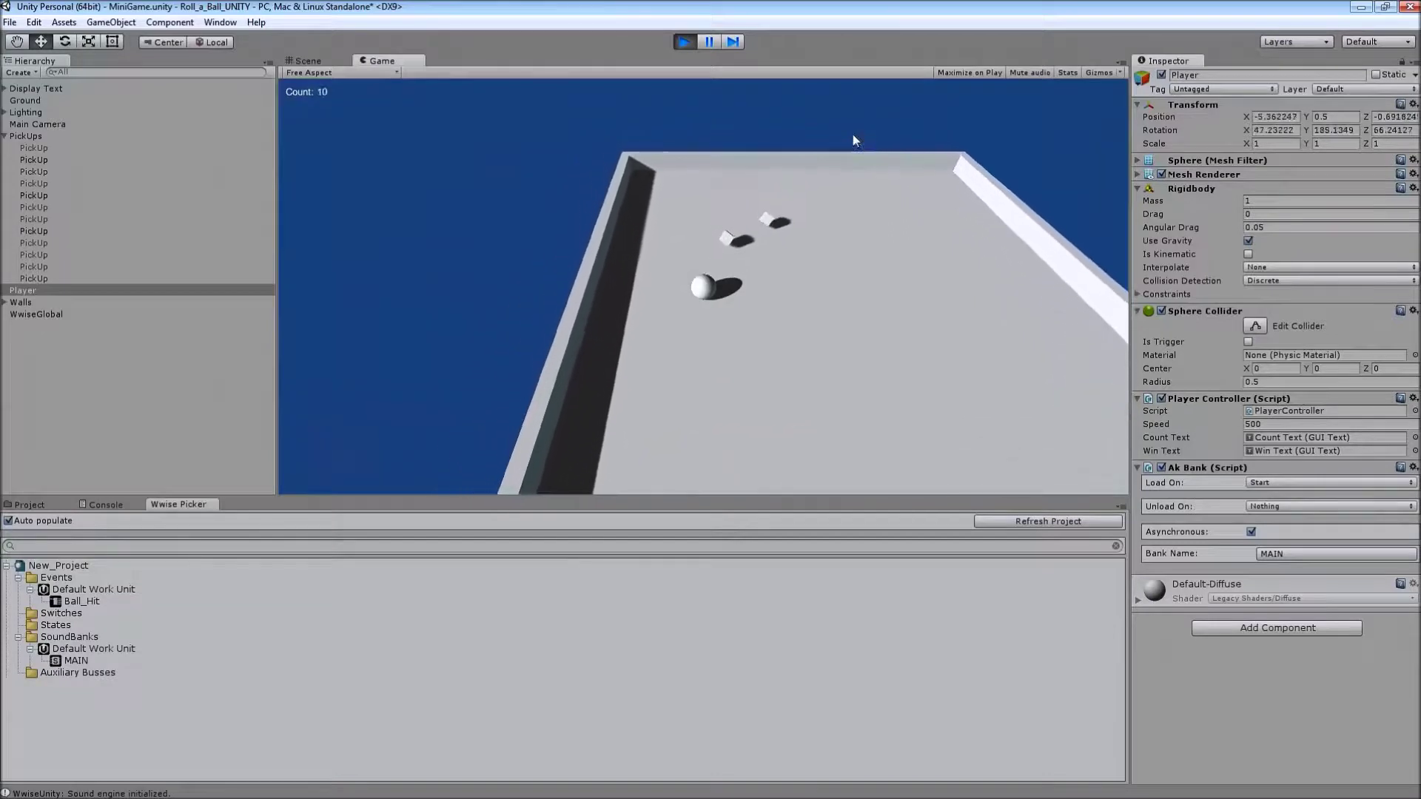
key(Right)
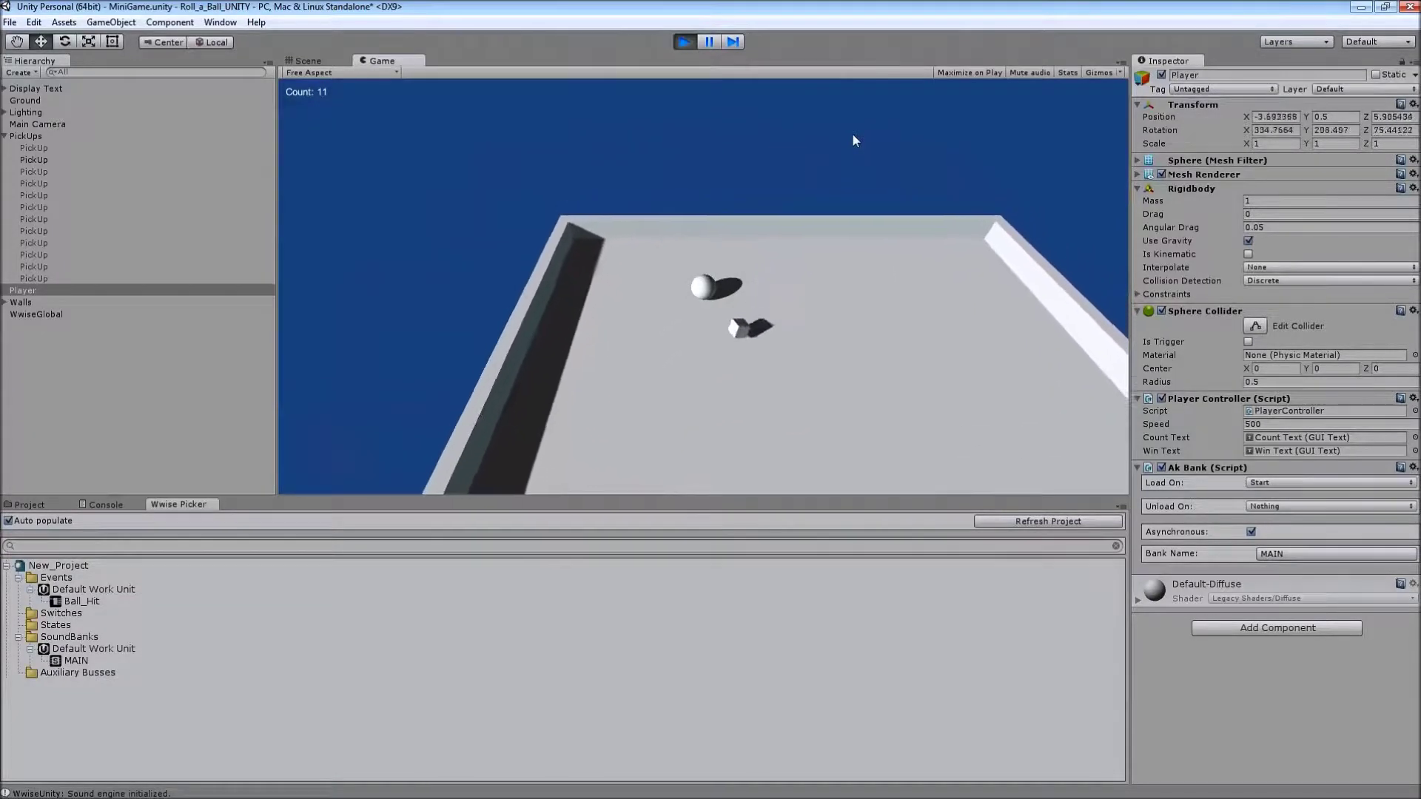
key(Left)
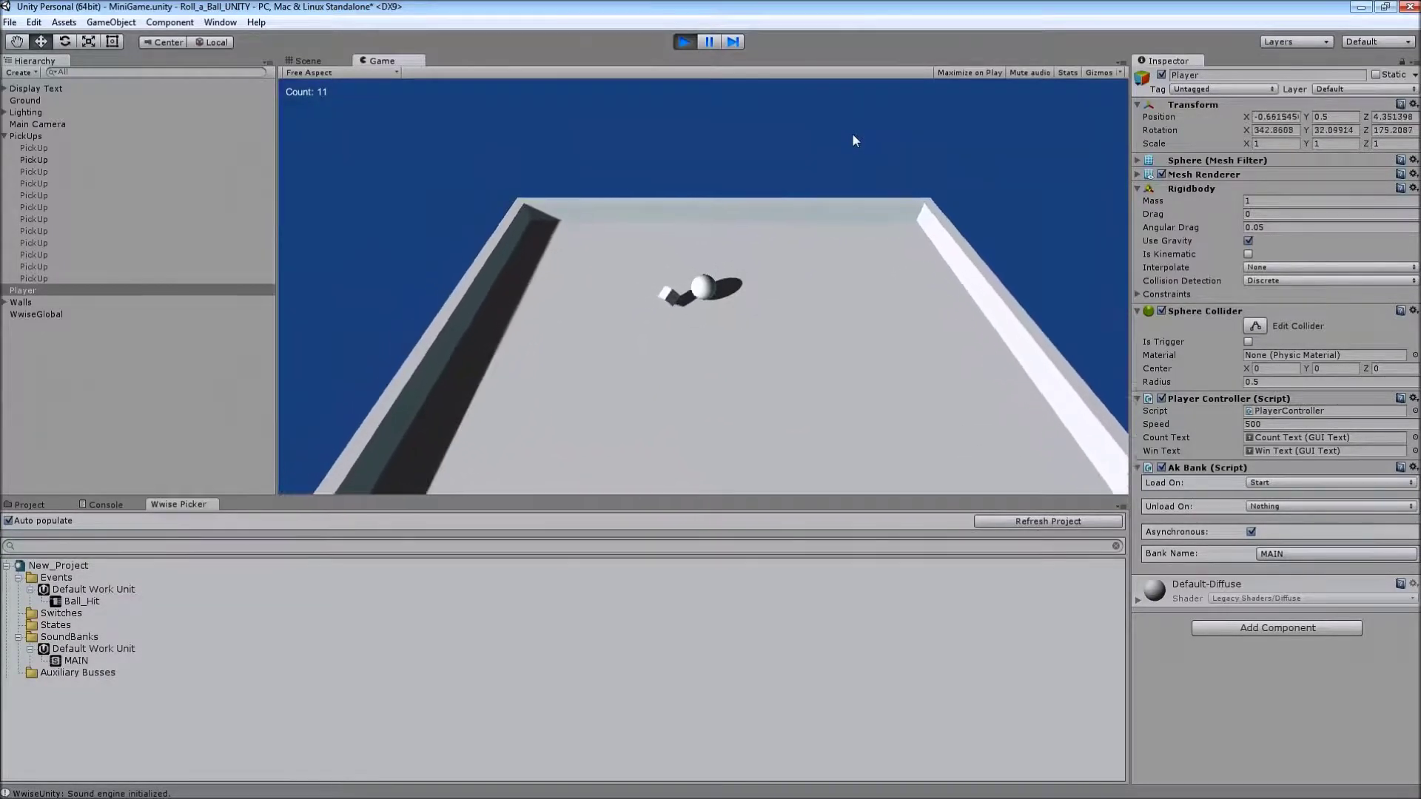
key(Right)
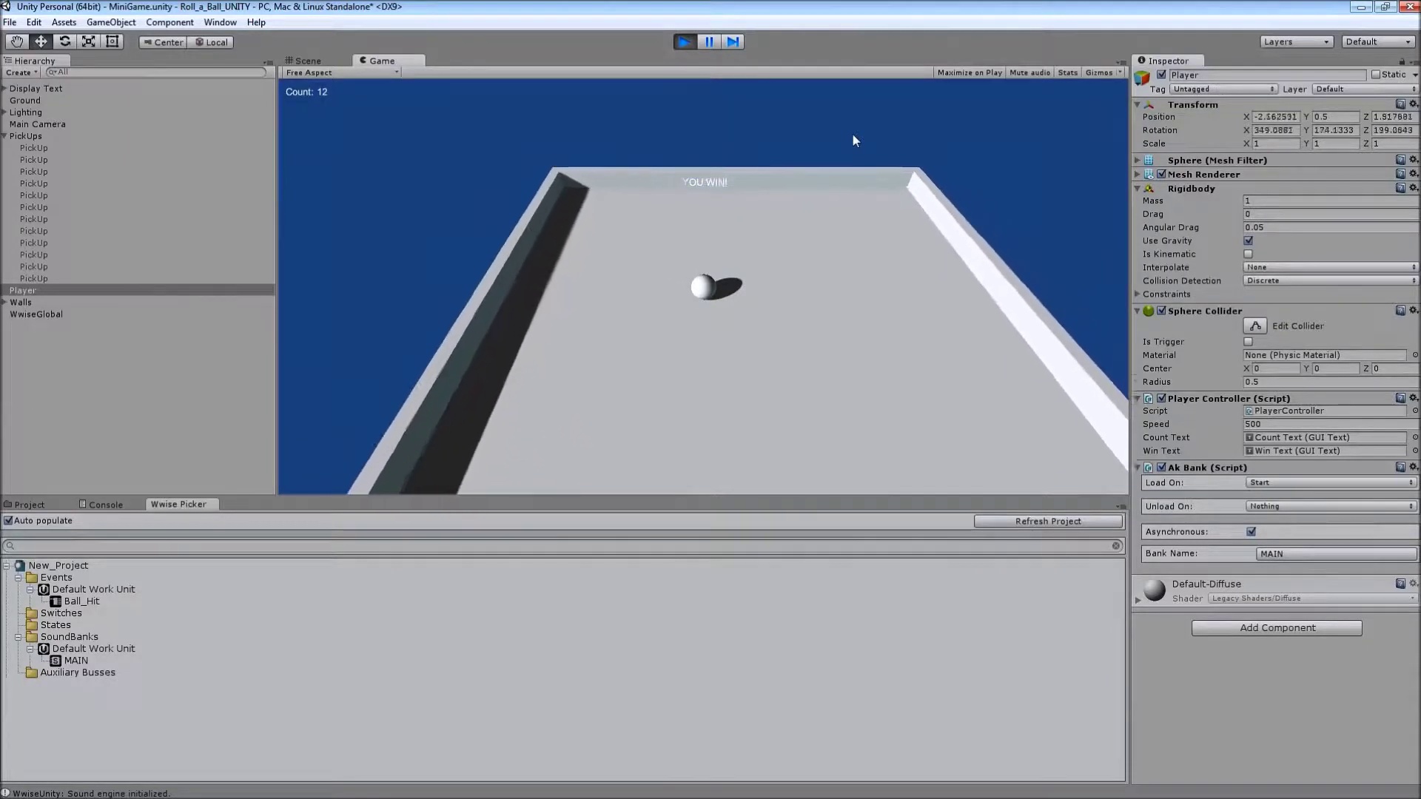
key(Up)
key(Left)
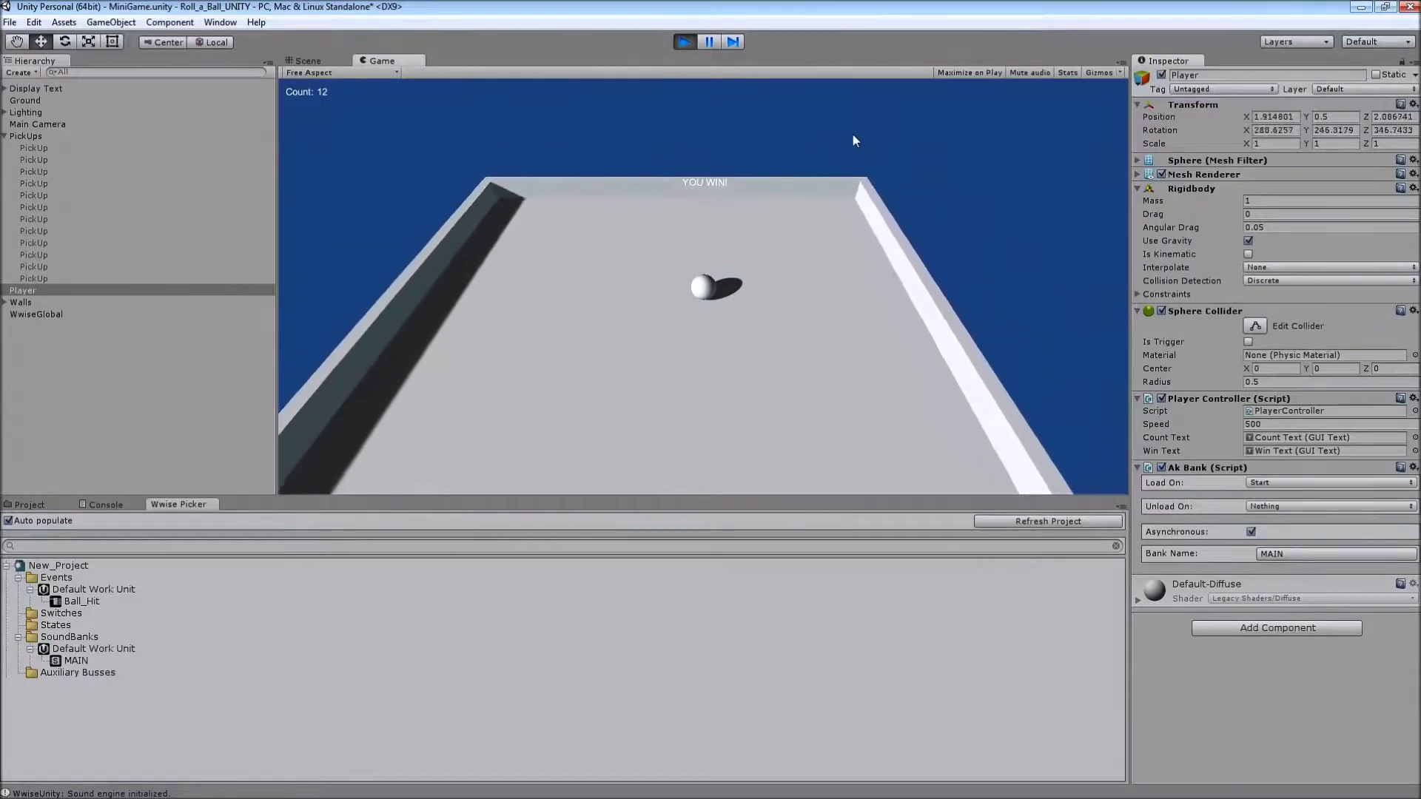
key(Down)
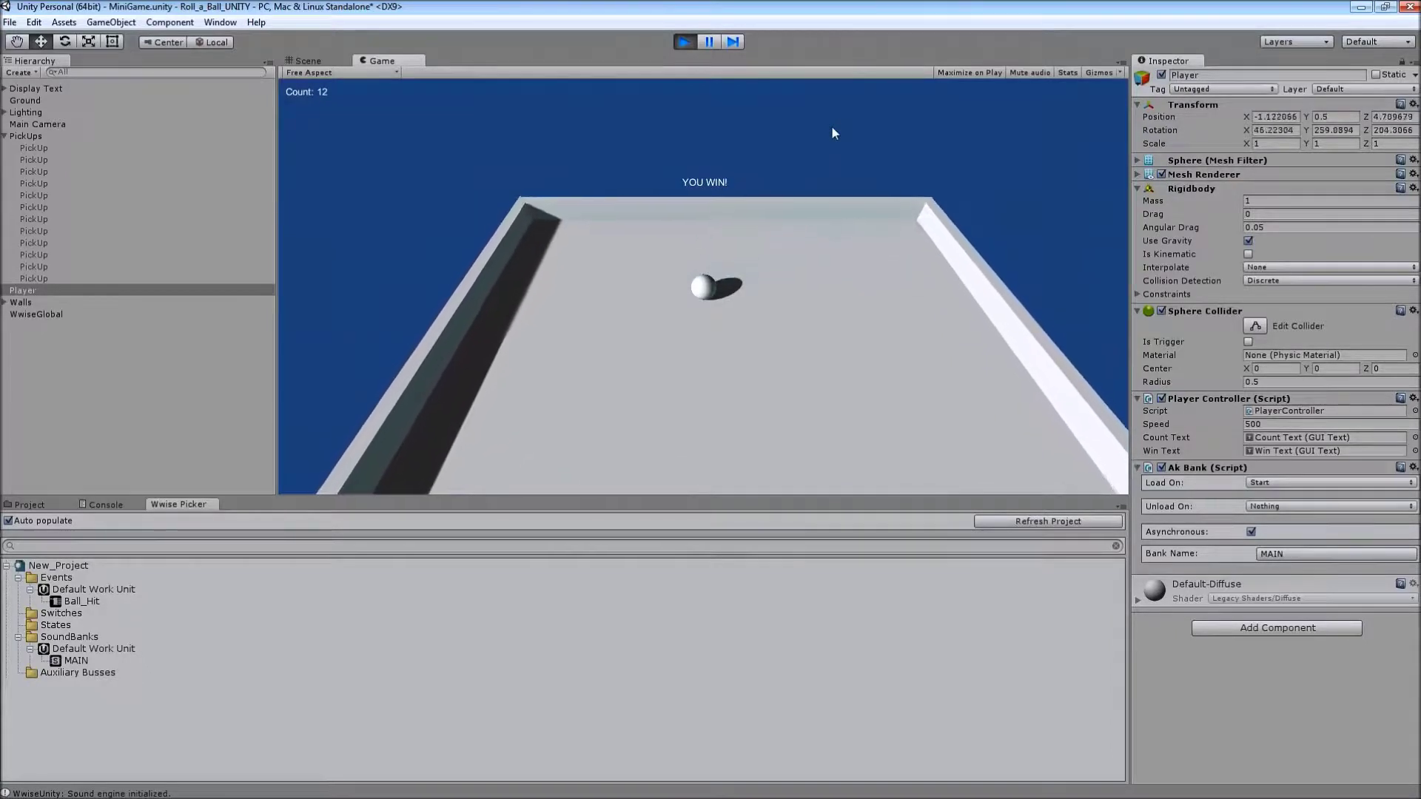
click(685, 43)
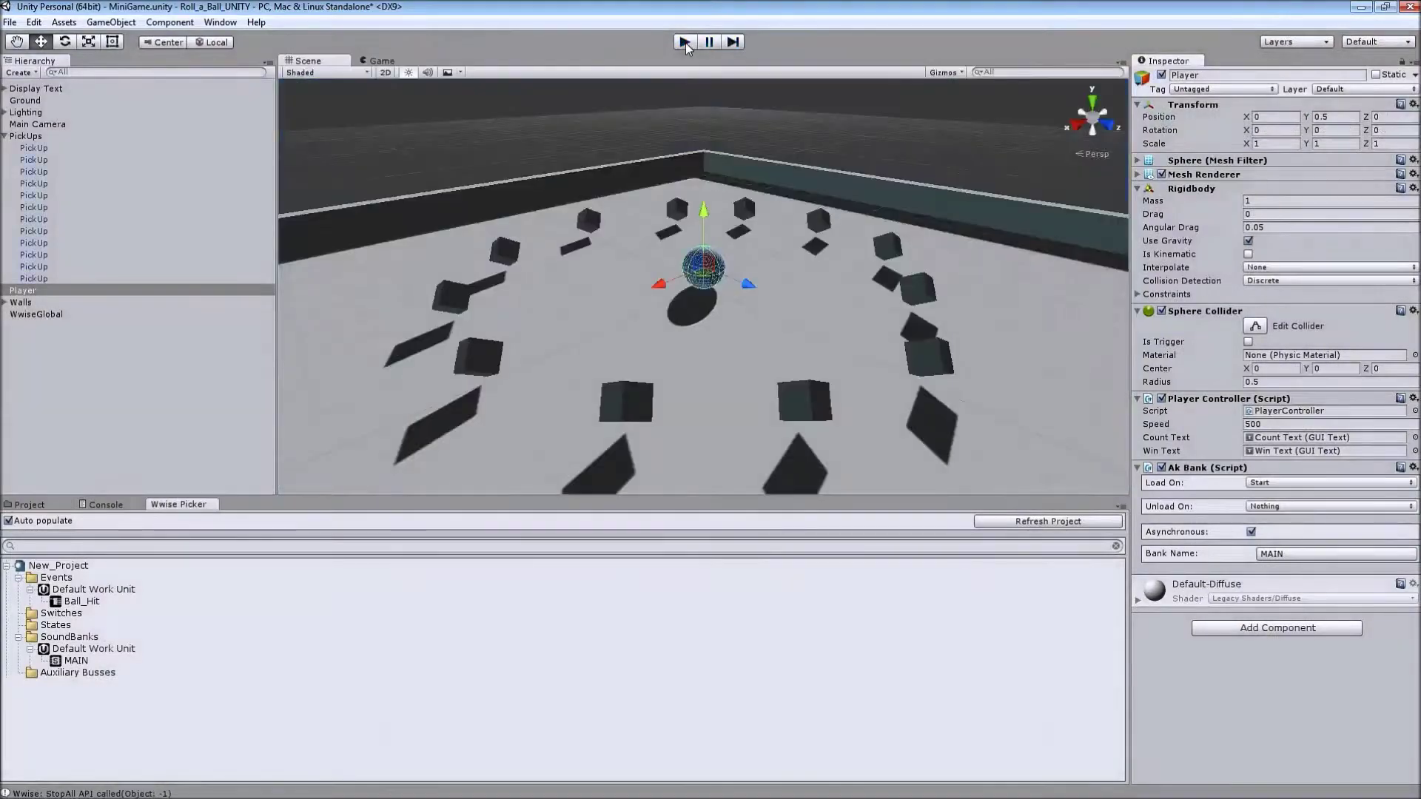
key(alt+Tab)
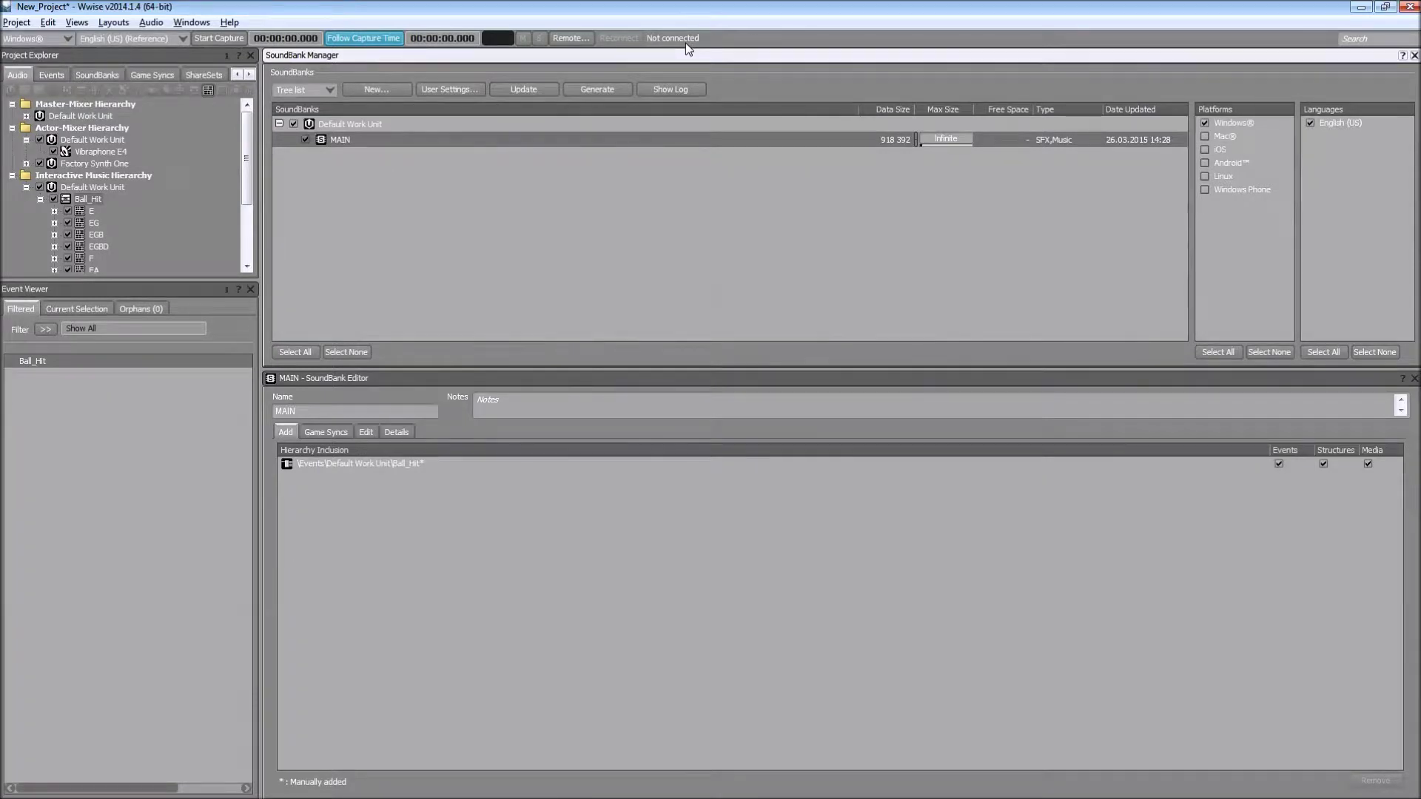
- Change Ball_Hit's playlist group from Sequence Step to Random Step and save the project
key(ctrl+s)
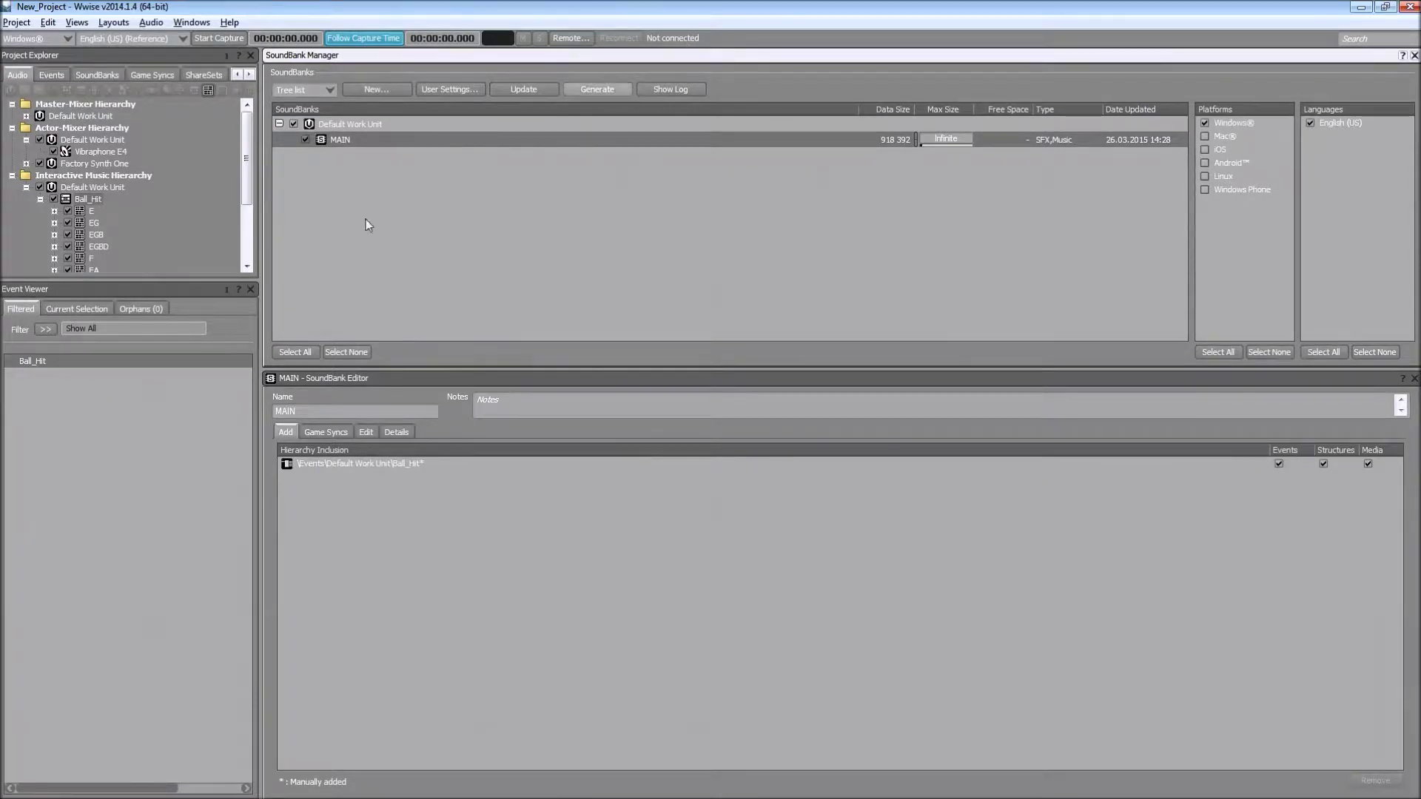
drag(233, 280, 233, 406)
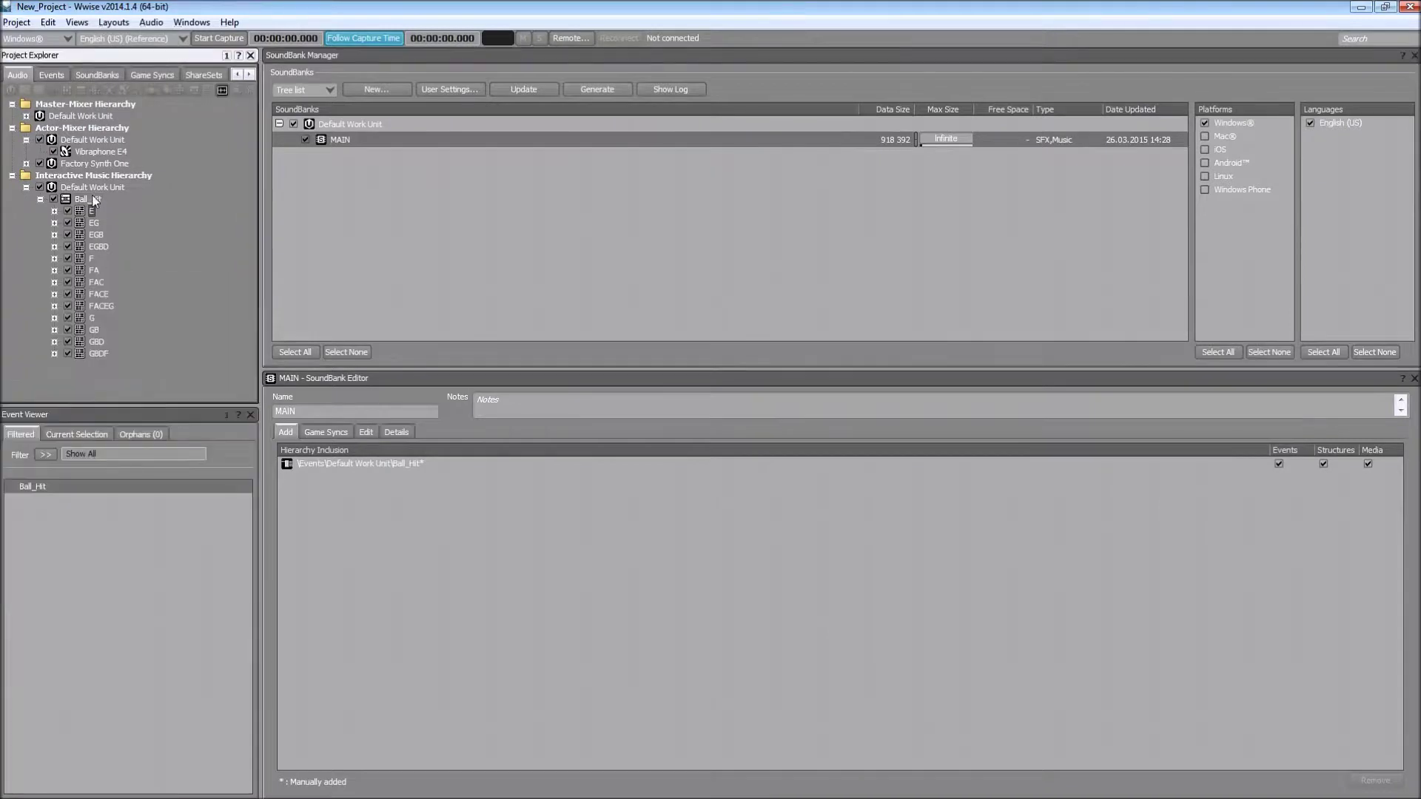
double_click(90, 200)
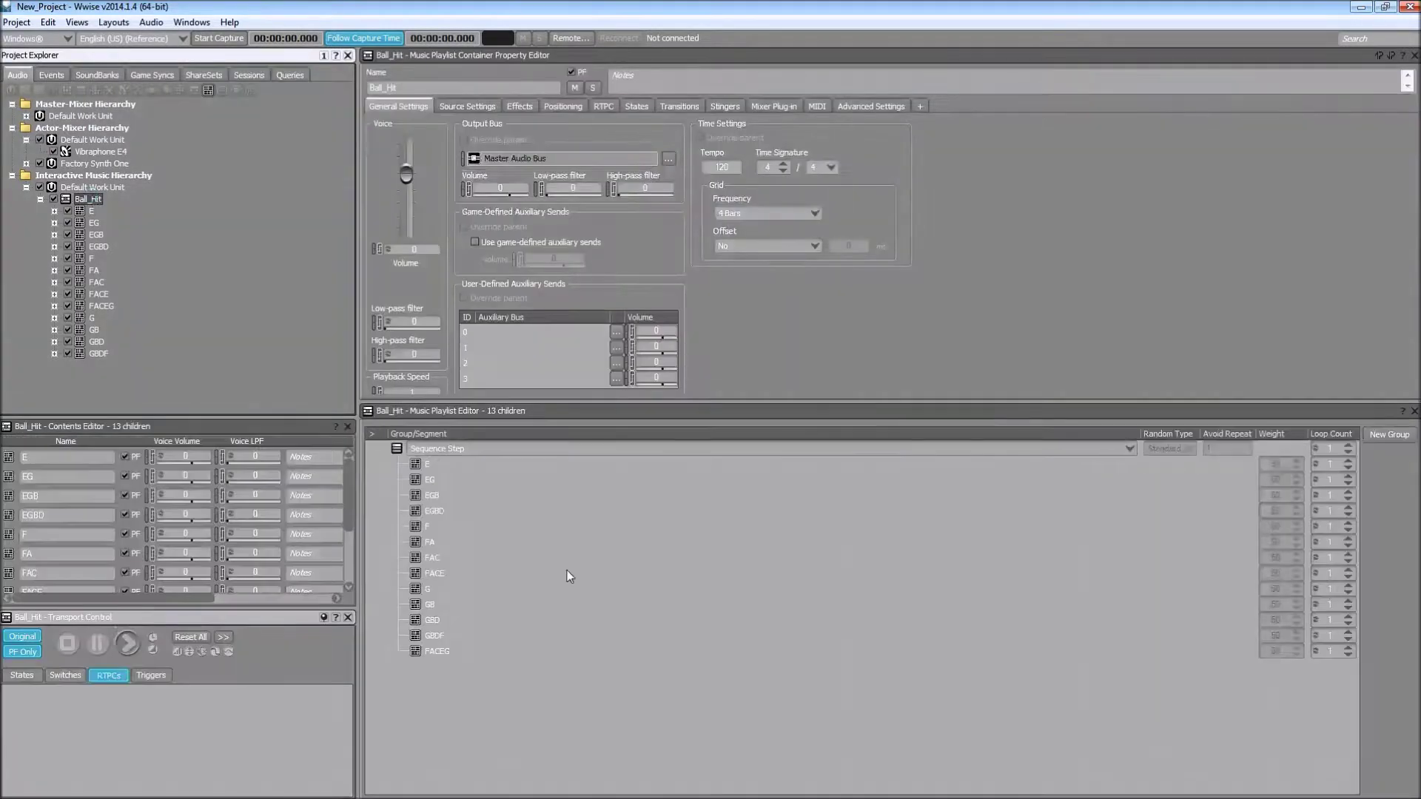
click(1131, 448)
click(455, 491)
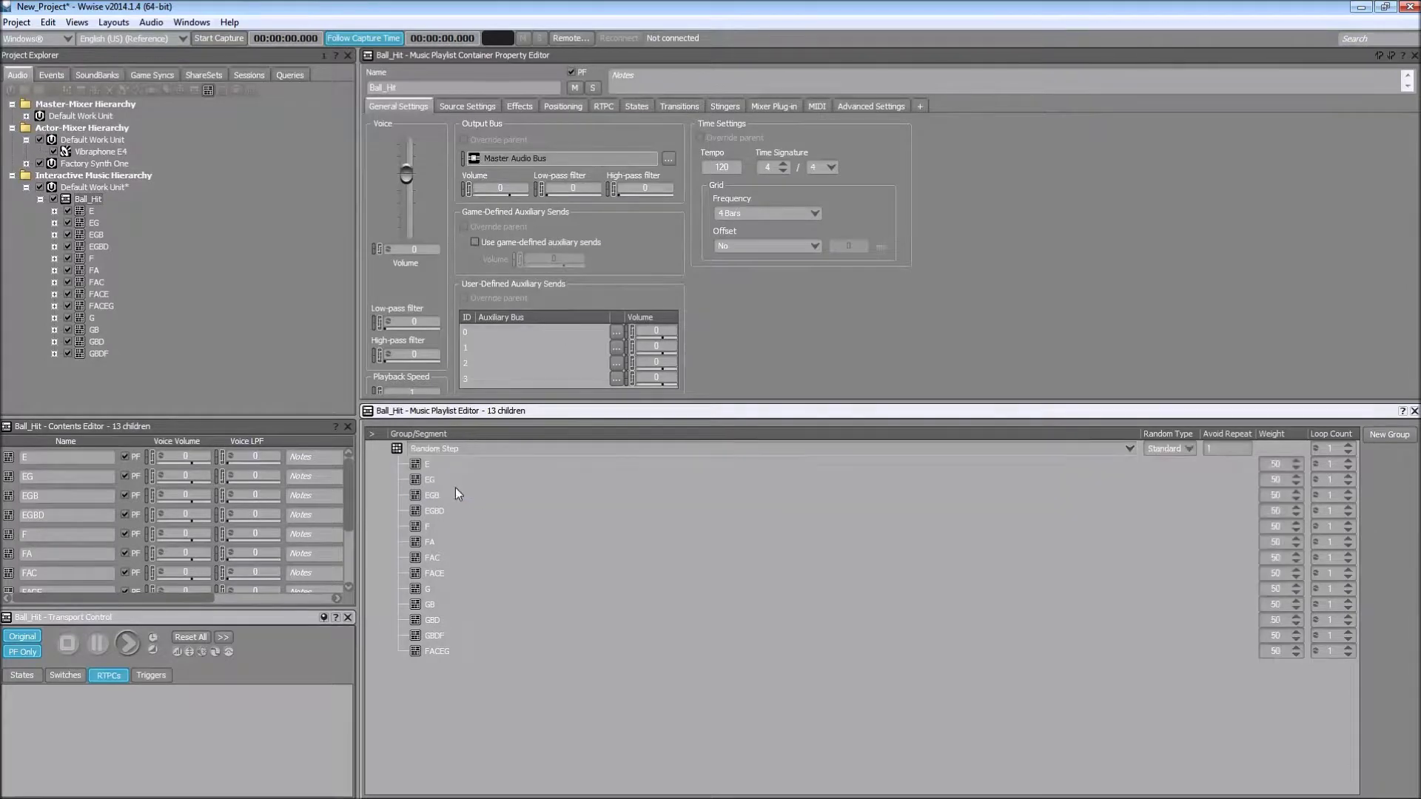
key(ctrl+s)
- Generate the MAIN SoundBank, close the results, and launch the Roll-a-Ball game in Unity
key(F6)
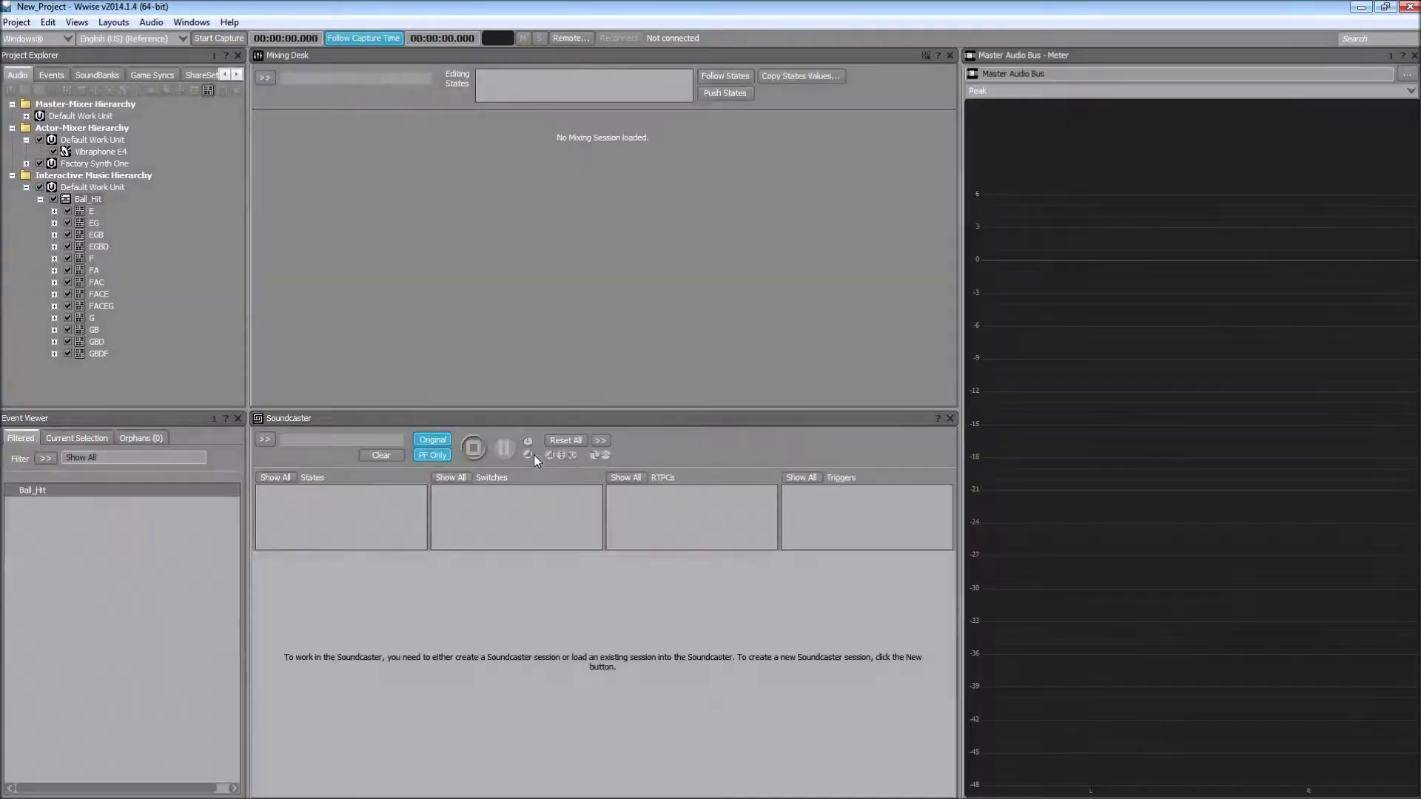
key(F7)
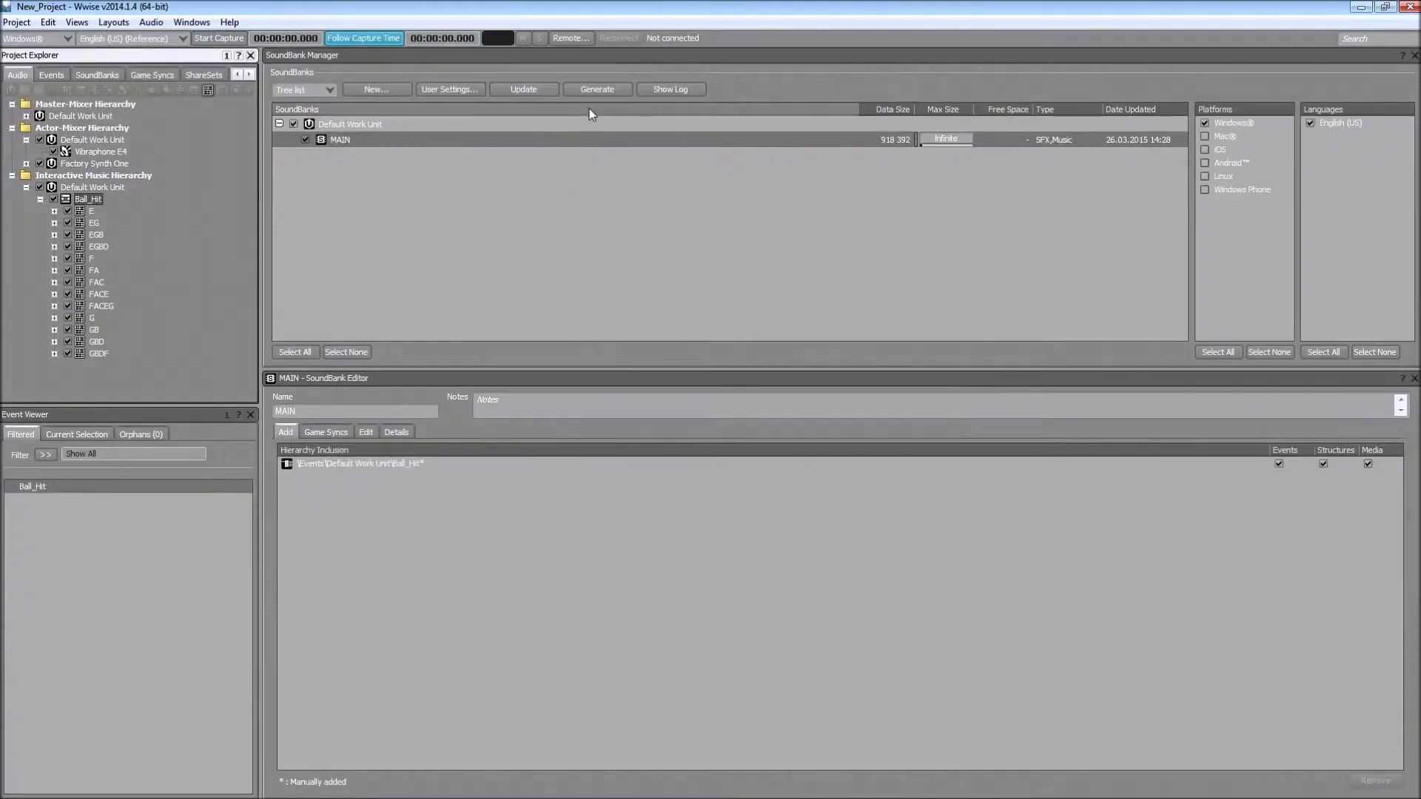
click(596, 90)
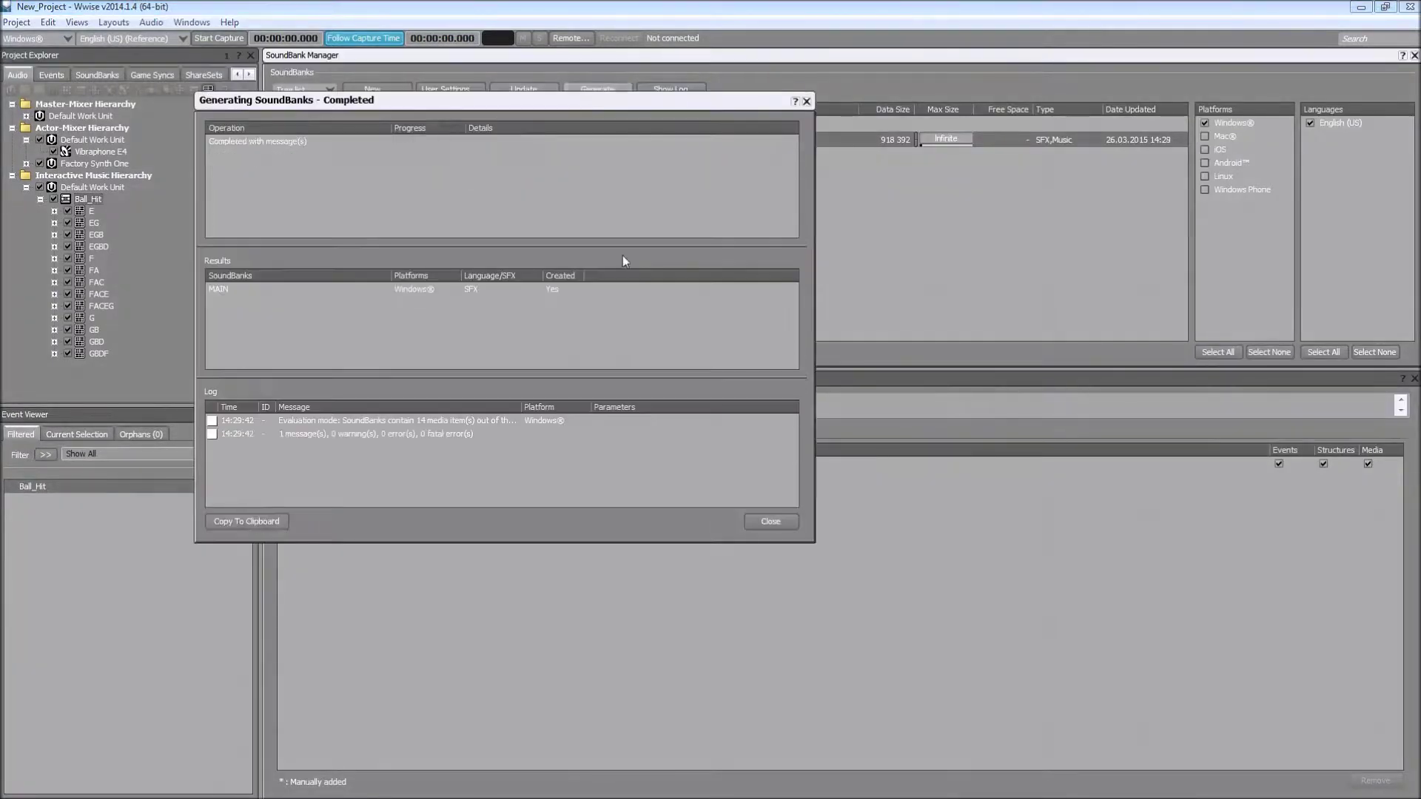
click(768, 522)
key(alt+Tab)
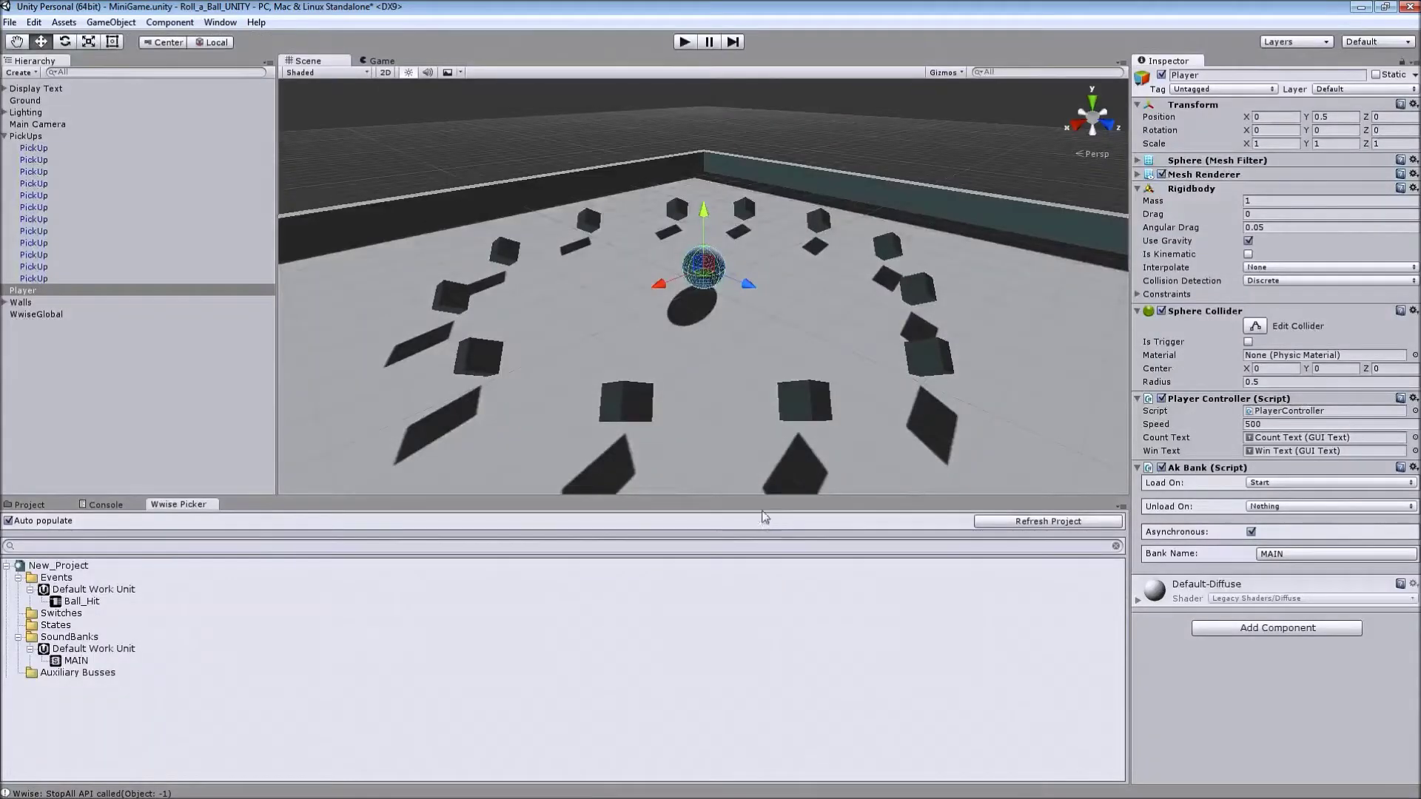
click(685, 41)
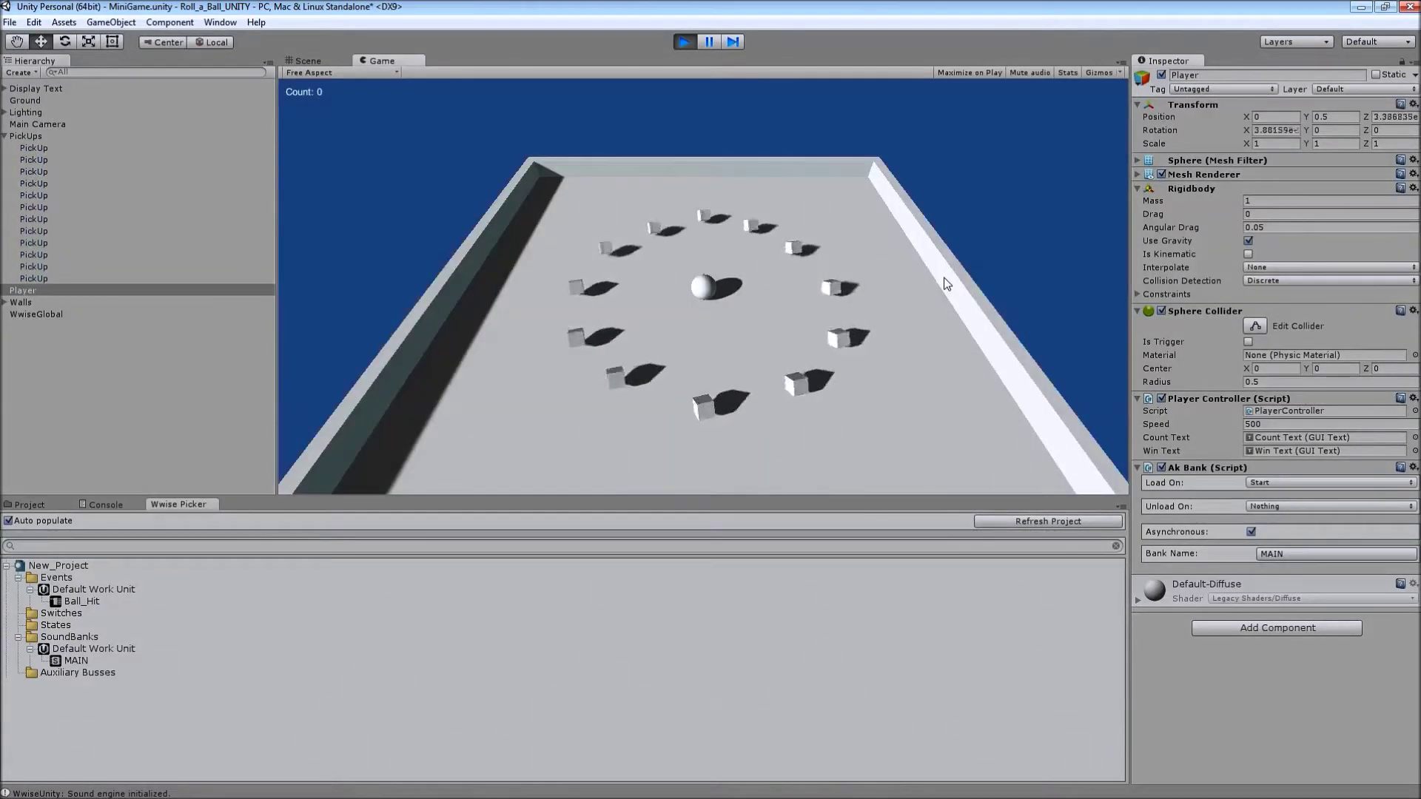
- Roll the ball over all 12 pickups until YOU WIN! shows, then stop play
key(Up)
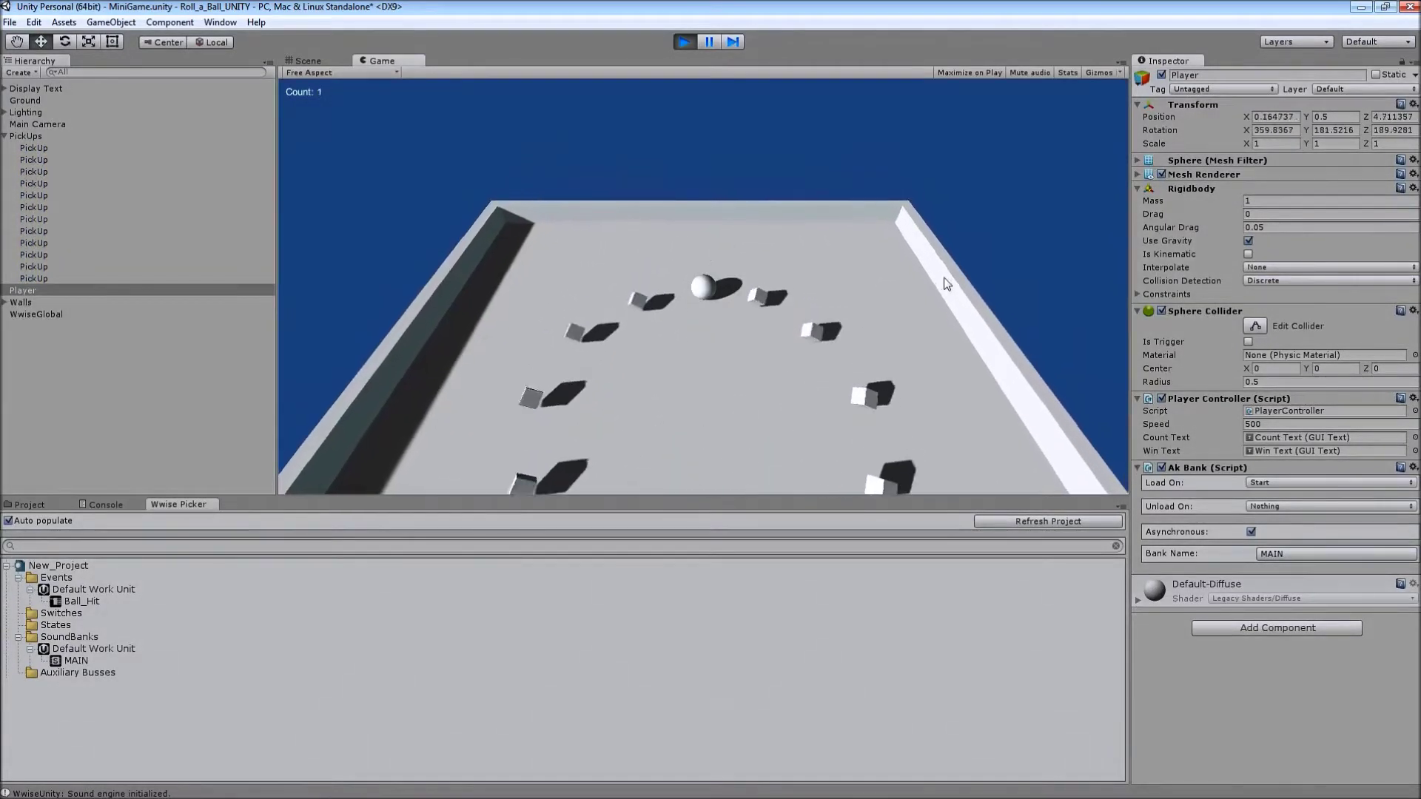
key(Right)
key(Down)
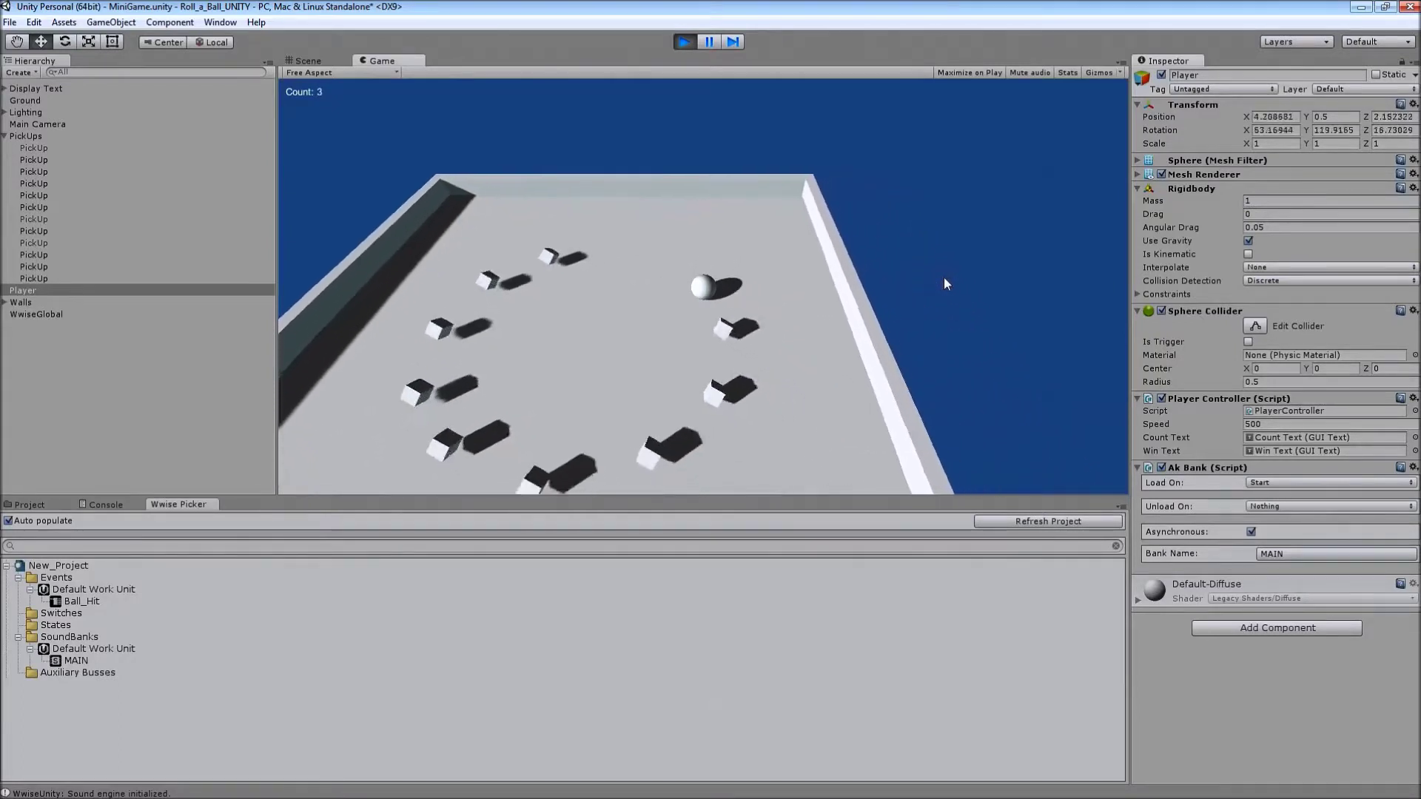
key(Down)
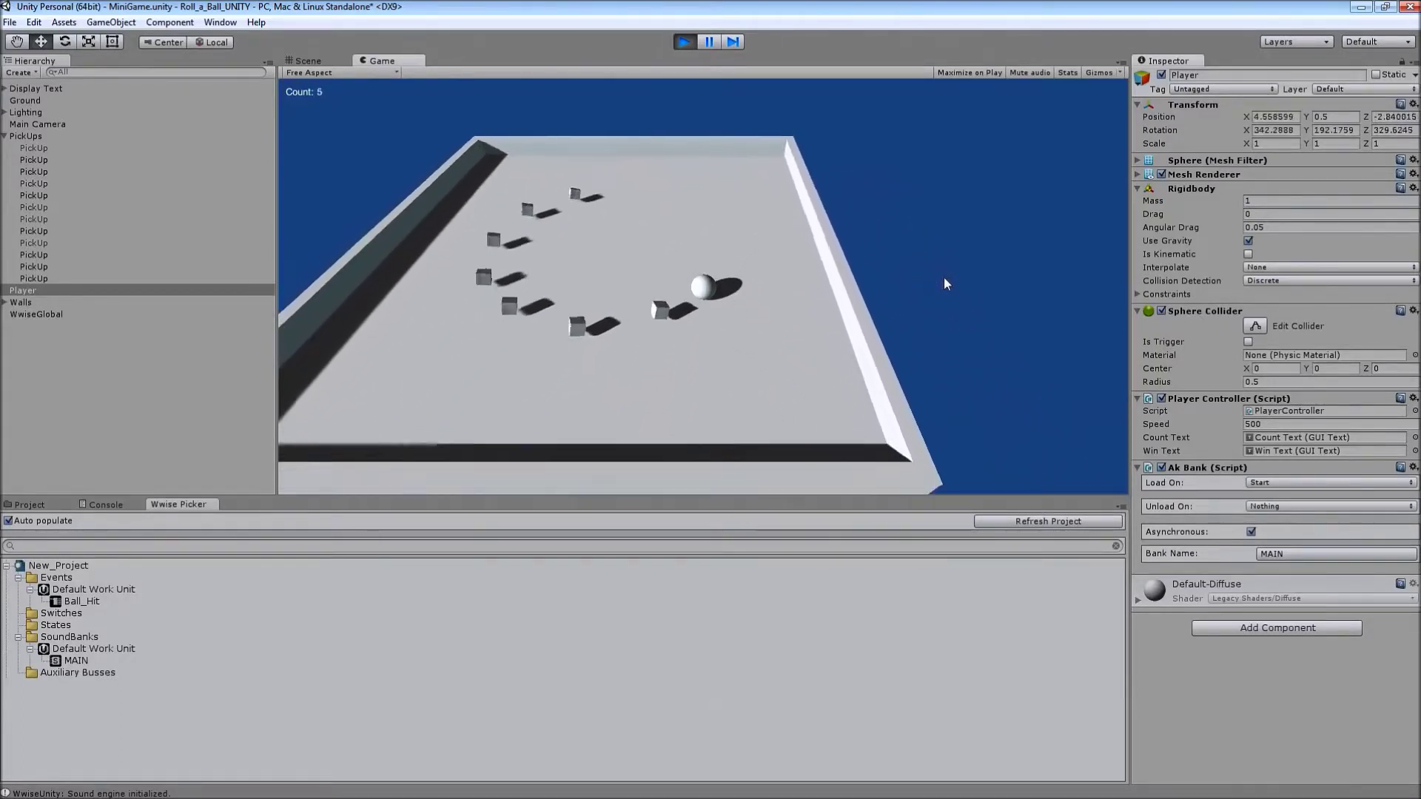
key(Left)
key(Left)
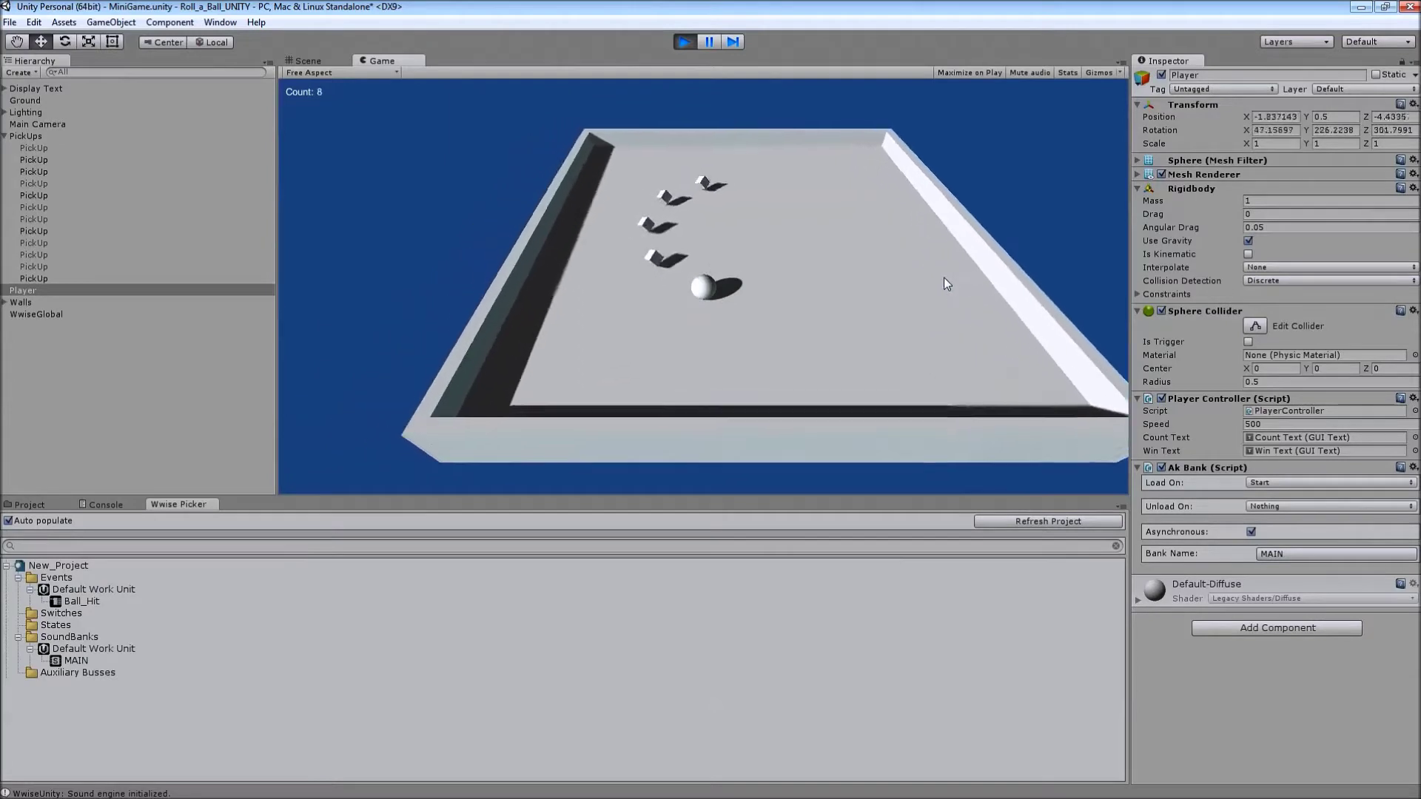
key(Up)
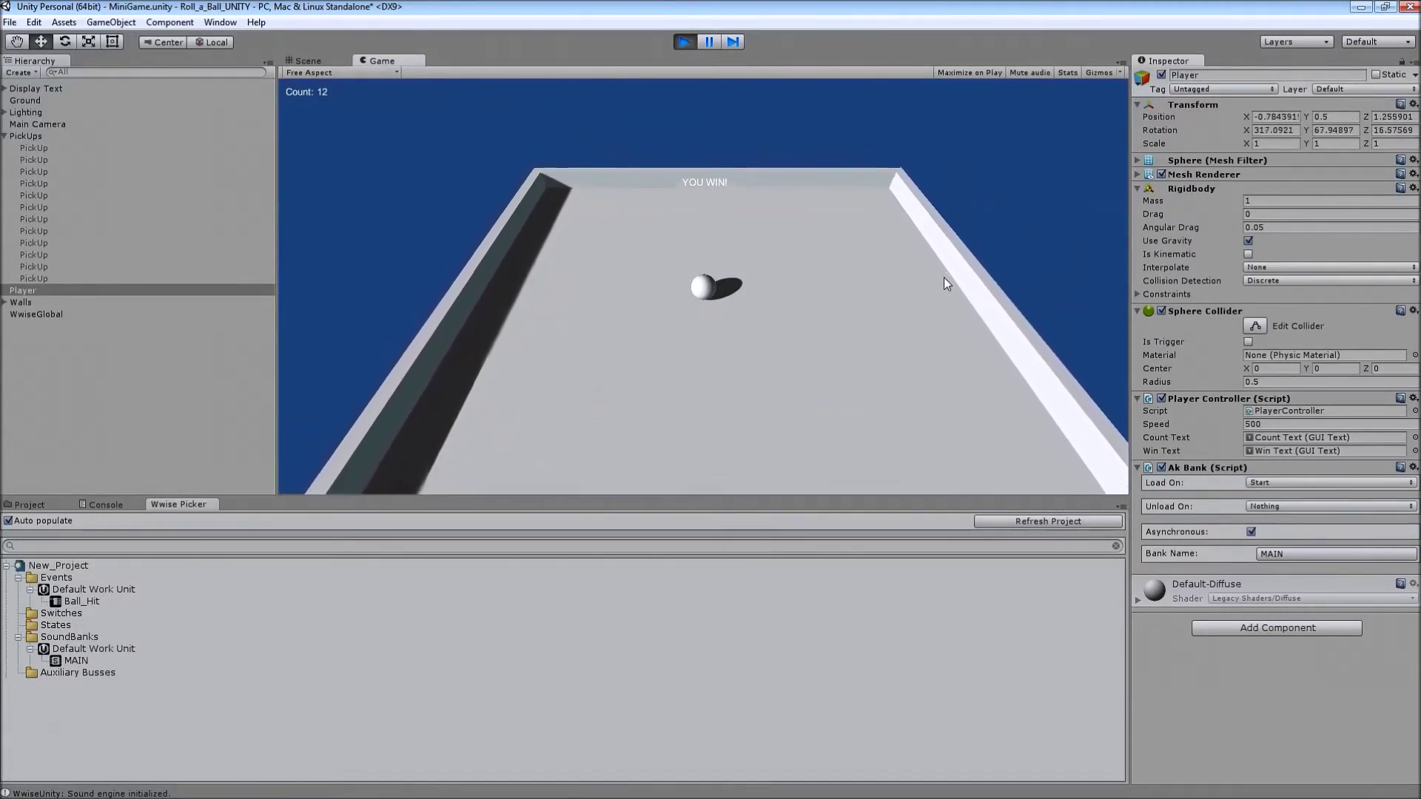
key(ctrl+p)
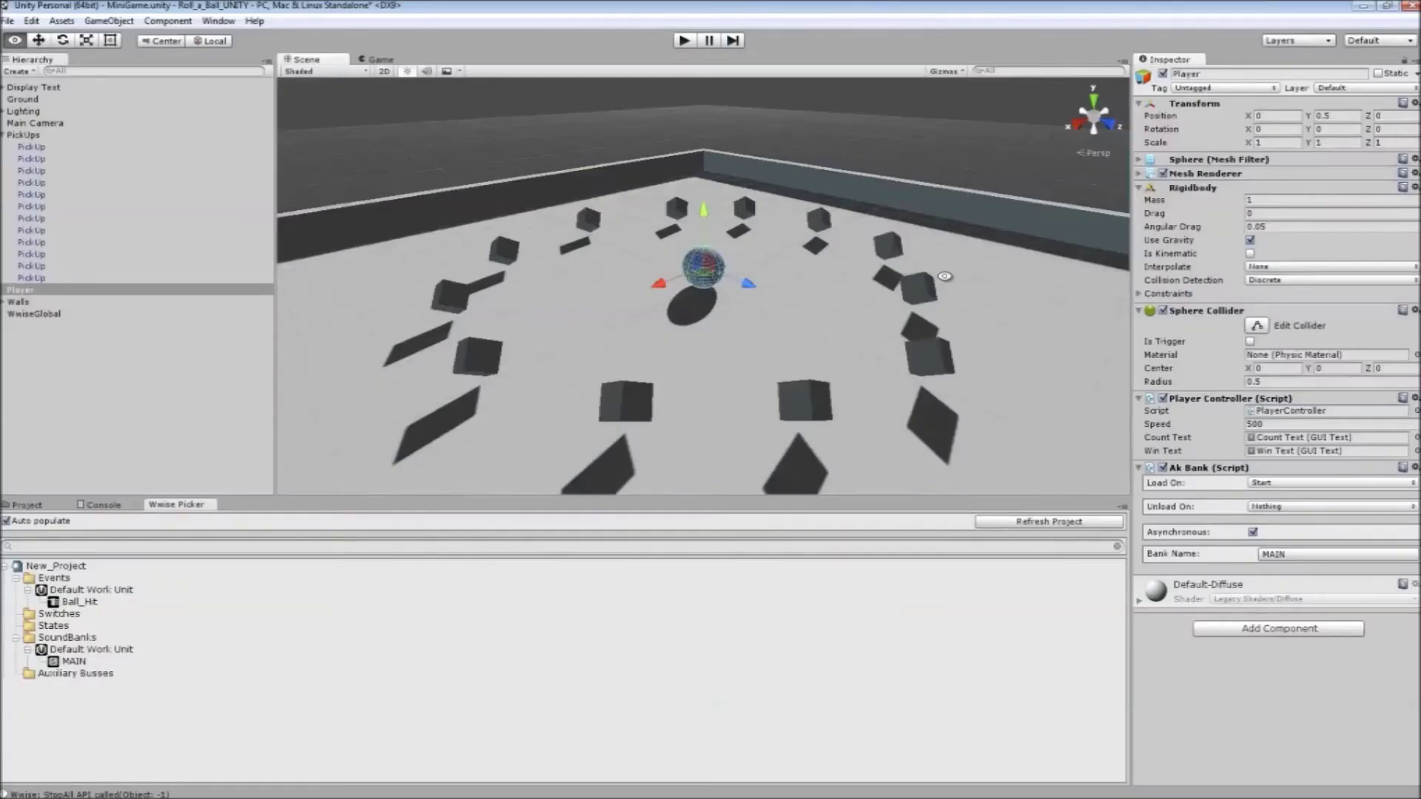